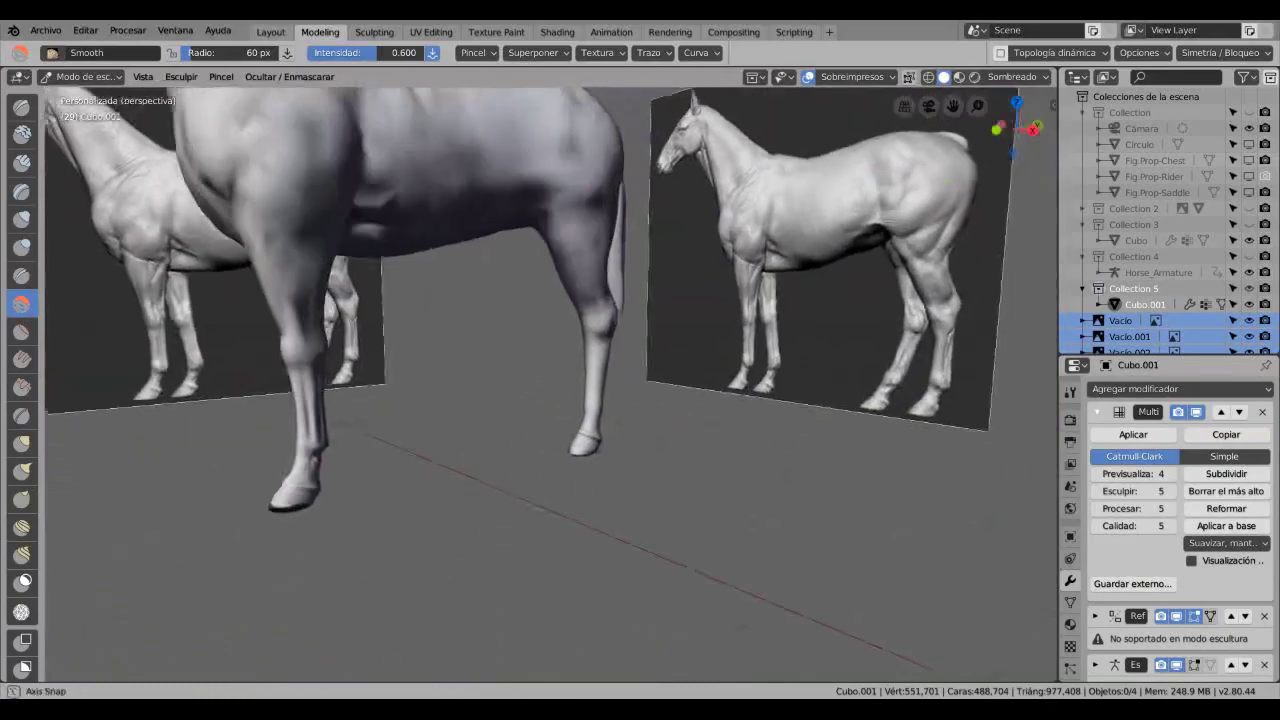
Step: Switch to the Clay Strips brush and turn the horse to work on its underside
{"action": "key", "text": "c"}
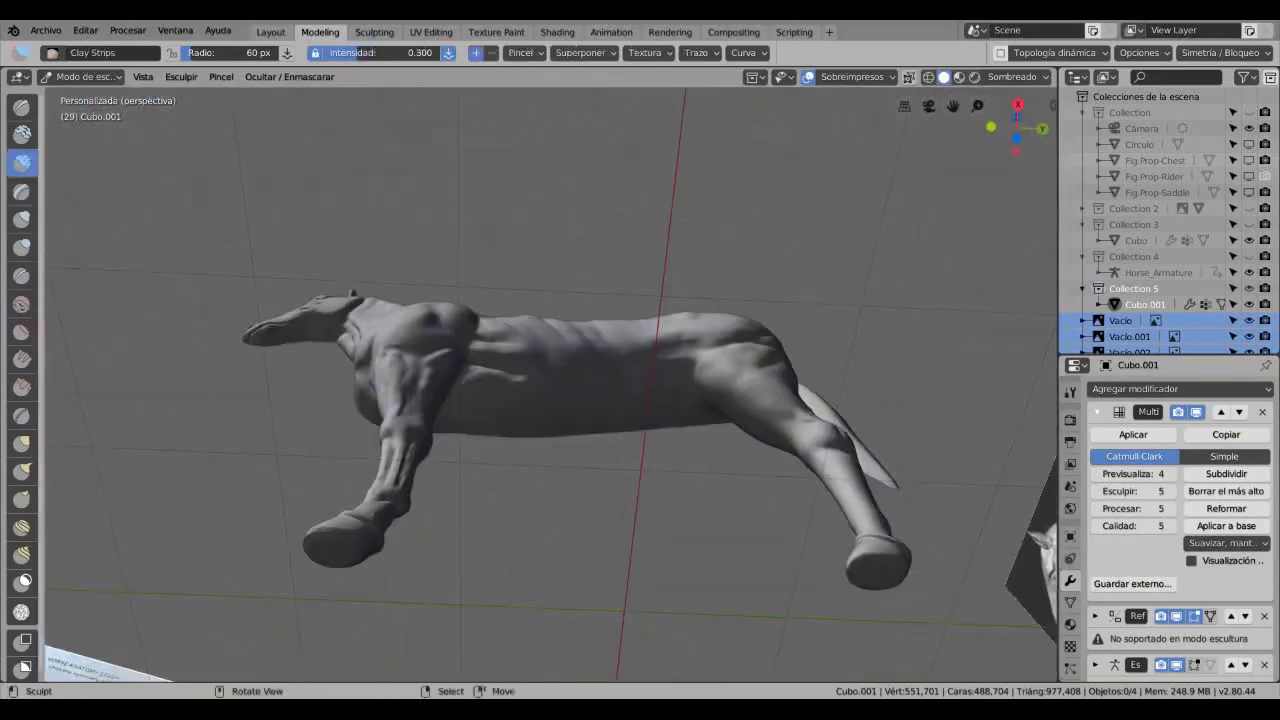
{"action": "middle_click_drag", "start_coordinate": [550, 380], "coordinate": [610, 340]}
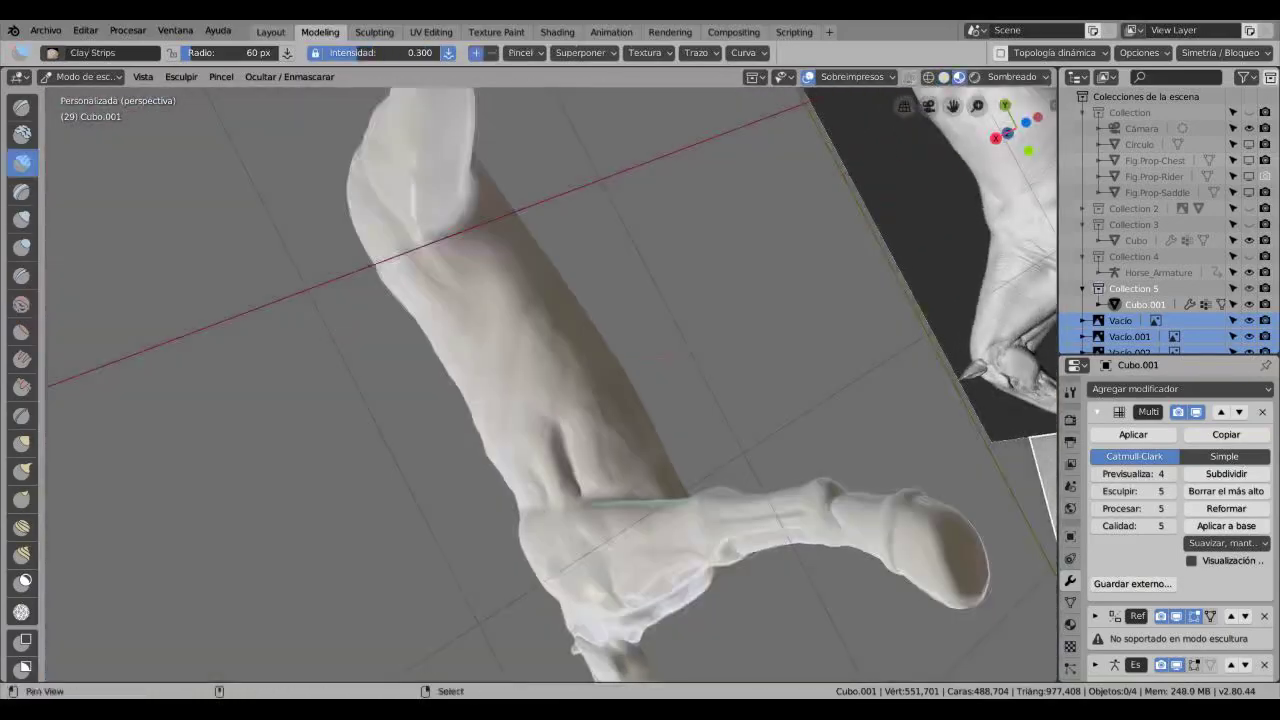
{"action": "mouse_move", "coordinate": [550, 380]}
{"action": "middle_mouse_down"}
{"action": "mouse_move", "coordinate": [610, 320]}
{"action": "mouse_move", "coordinate": [570, 370]}
{"action": "mouse_move", "coordinate": [665, 325]}
{"action": "mouse_move", "coordinate": [525, 356]}
{"action": "middle_mouse_up"}
Step: Preview the horse in material shading under a different environment lighting
{"action": "left_click", "coordinate": [958, 76]}
{"action": "left_click", "coordinate": [1046, 76]}
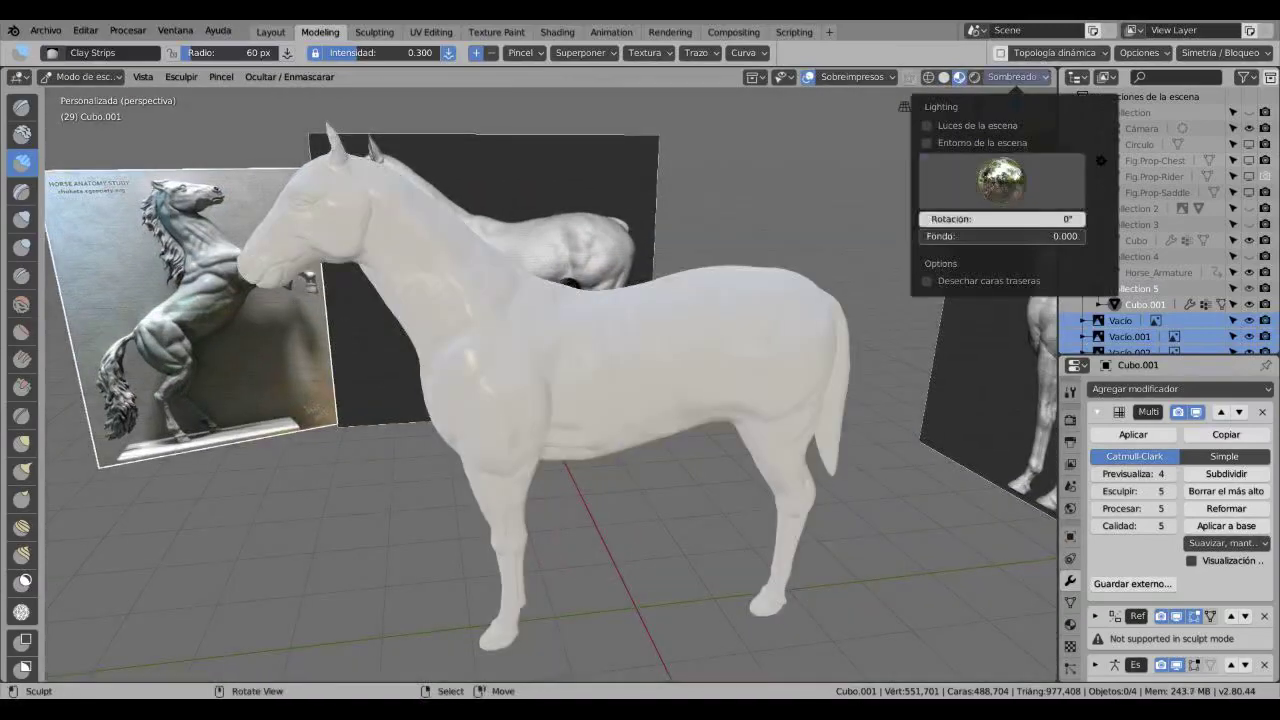
{"action": "left_click", "coordinate": [974, 76]}
{"action": "left_click", "coordinate": [926, 142]}
{"action": "left_click", "coordinate": [1000, 182]}
{"action": "left_click", "coordinate": [800, 229]}
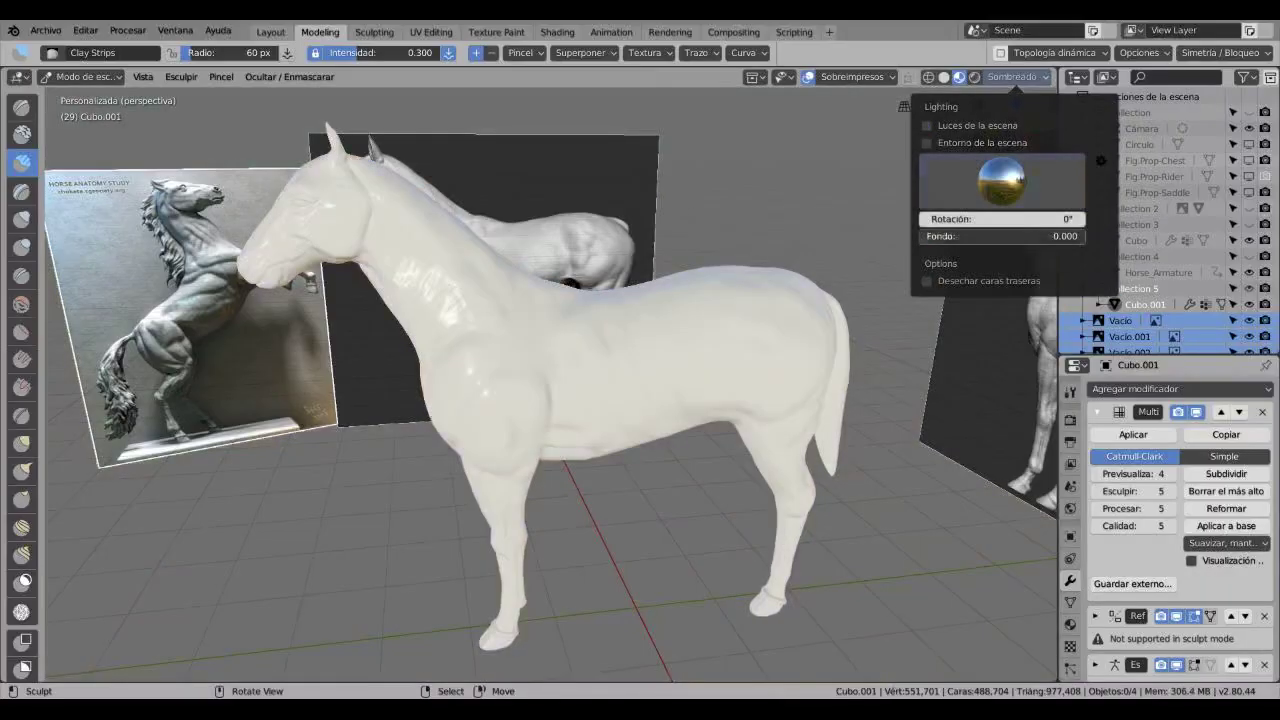
Step: Try another environment light and inspect the horse's surface highlights from several angles against the environment background
{"action": "left_click", "coordinate": [1000, 182]}
{"action": "left_click", "coordinate": [720, 229]}
{"action": "middle_click_drag", "start_coordinate": [600, 400], "coordinate": [660, 400]}
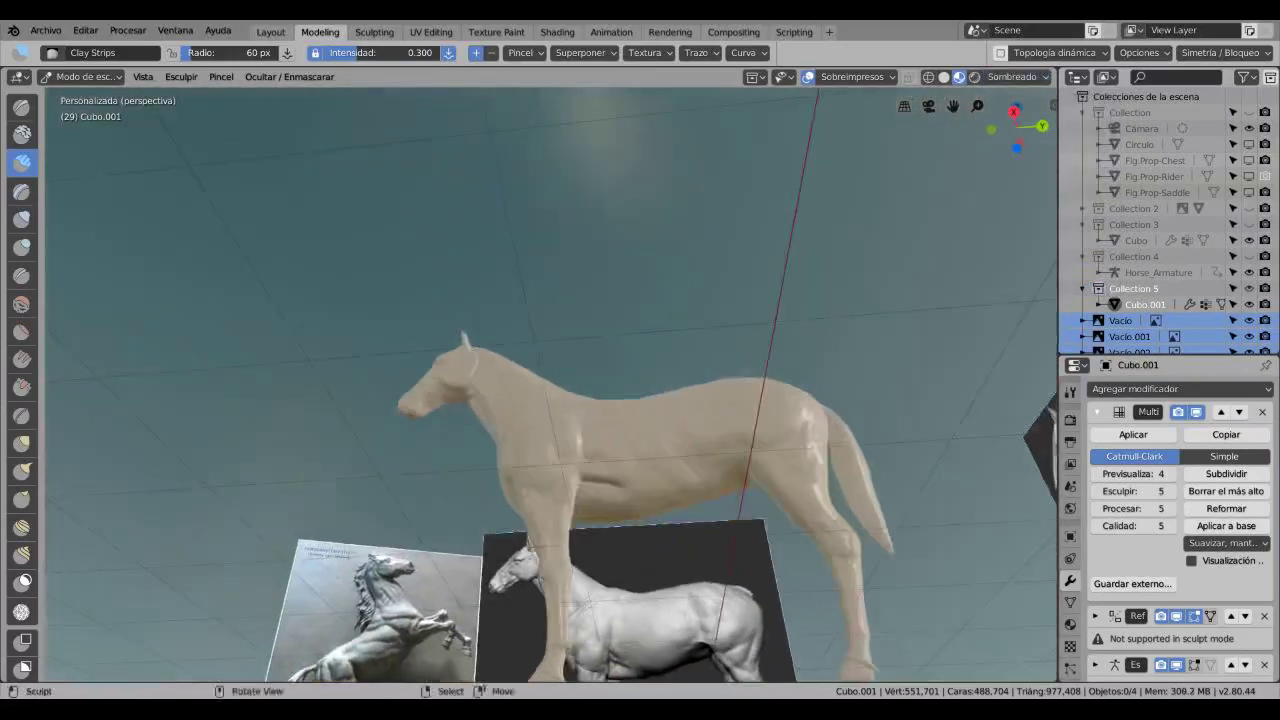
{"action": "scroll", "coordinate": [550, 400], "scroll_direction": "up", "scroll_amount": 5}
{"action": "scroll", "coordinate": [550, 400], "scroll_direction": "down", "scroll_amount": 6}
{"action": "mouse_move", "coordinate": [550, 400]}
{"action": "middle_mouse_down"}
{"action": "mouse_move", "coordinate": [600, 340]}
{"action": "mouse_move", "coordinate": [650, 365]}
{"action": "mouse_move", "coordinate": [600, 390]}
{"action": "mouse_move", "coordinate": [640, 385]}
{"action": "middle_mouse_up"}
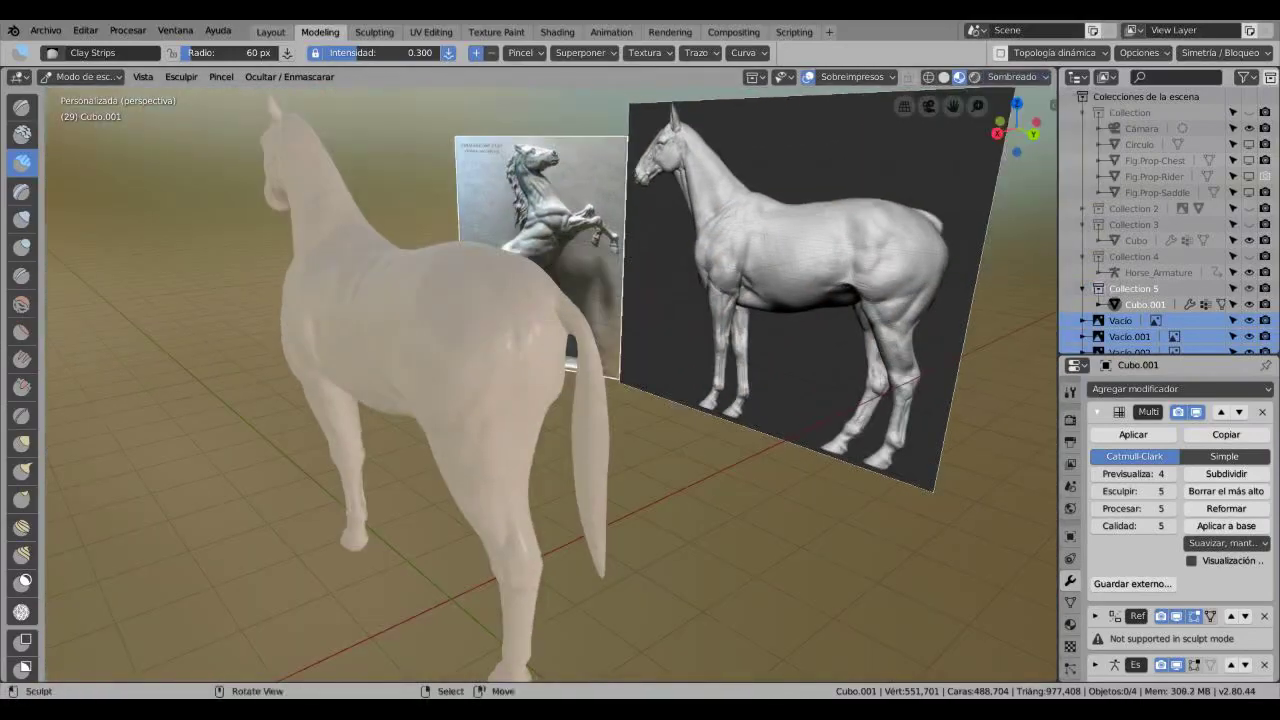
Step: Return the viewport to solid shading and turn off its shadows
{"action": "left_click", "coordinate": [943, 76]}
{"action": "scroll", "coordinate": [550, 400], "scroll_direction": "up", "scroll_amount": 5}
{"action": "middle_click_drag", "start_coordinate": [550, 400], "coordinate": [640, 350]}
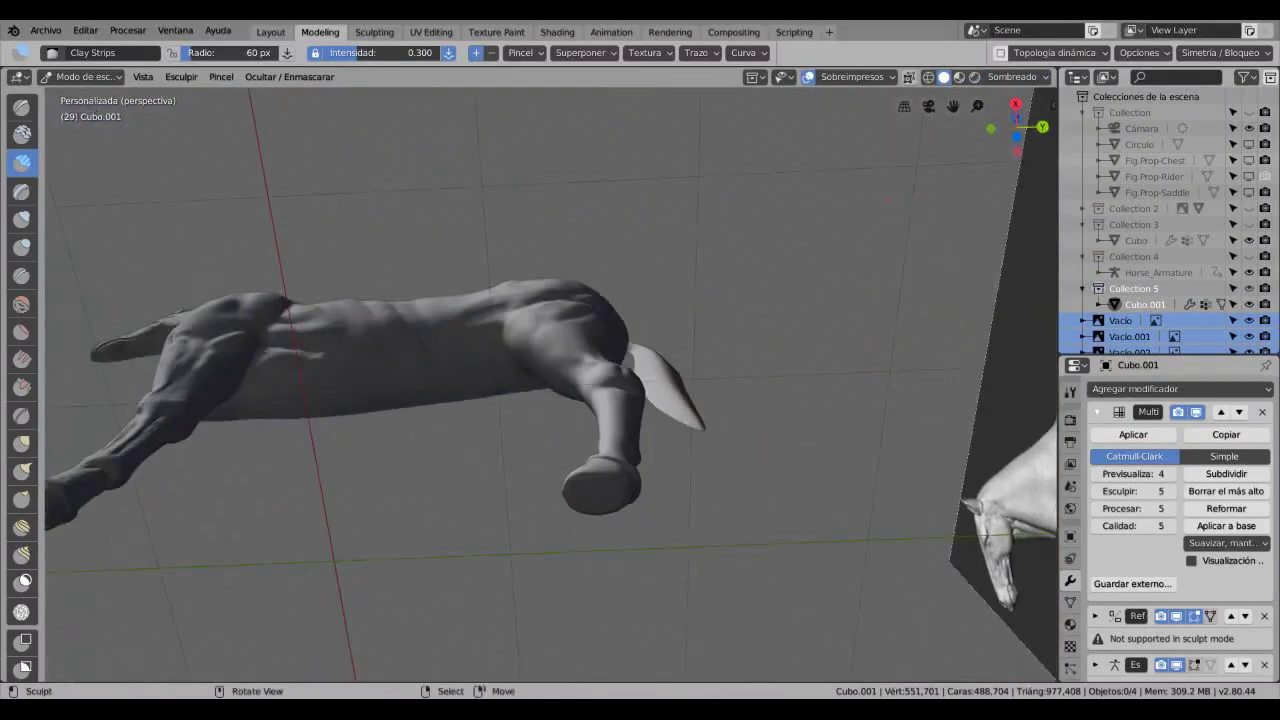
{"action": "left_click", "coordinate": [1045, 76]}
{"action": "left_click", "coordinate": [927, 364]}
{"action": "middle_click_drag", "start_coordinate": [760, 400], "coordinate": [650, 370]}
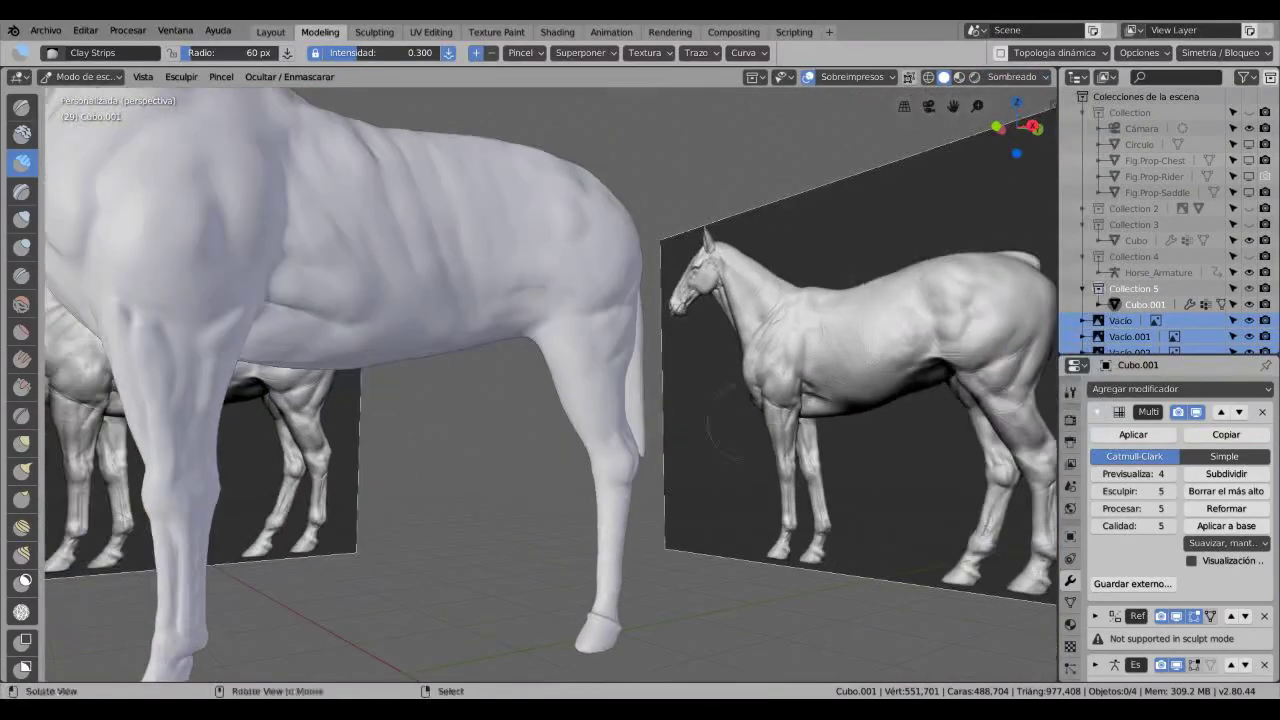
Step: Enable solid-shading shadows at 0.400 and adjust the cavity and outline options
{"action": "left_click", "coordinate": [1045, 76]}
{"action": "left_click", "coordinate": [927, 364]}
{"action": "left_click_drag", "start_coordinate": [1017, 364], "coordinate": [1000, 364]}
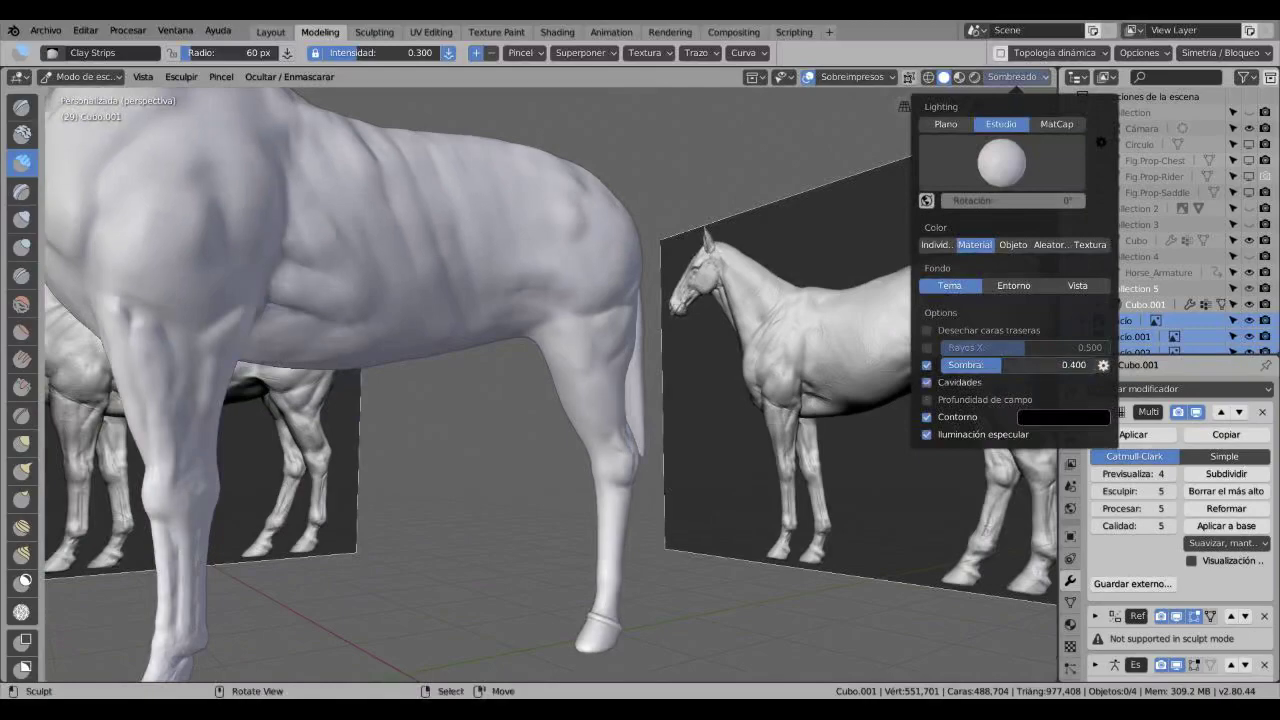
{"action": "left_click", "coordinate": [927, 382]}
{"action": "left_click_drag", "start_coordinate": [960, 416], "coordinate": [990, 416]}
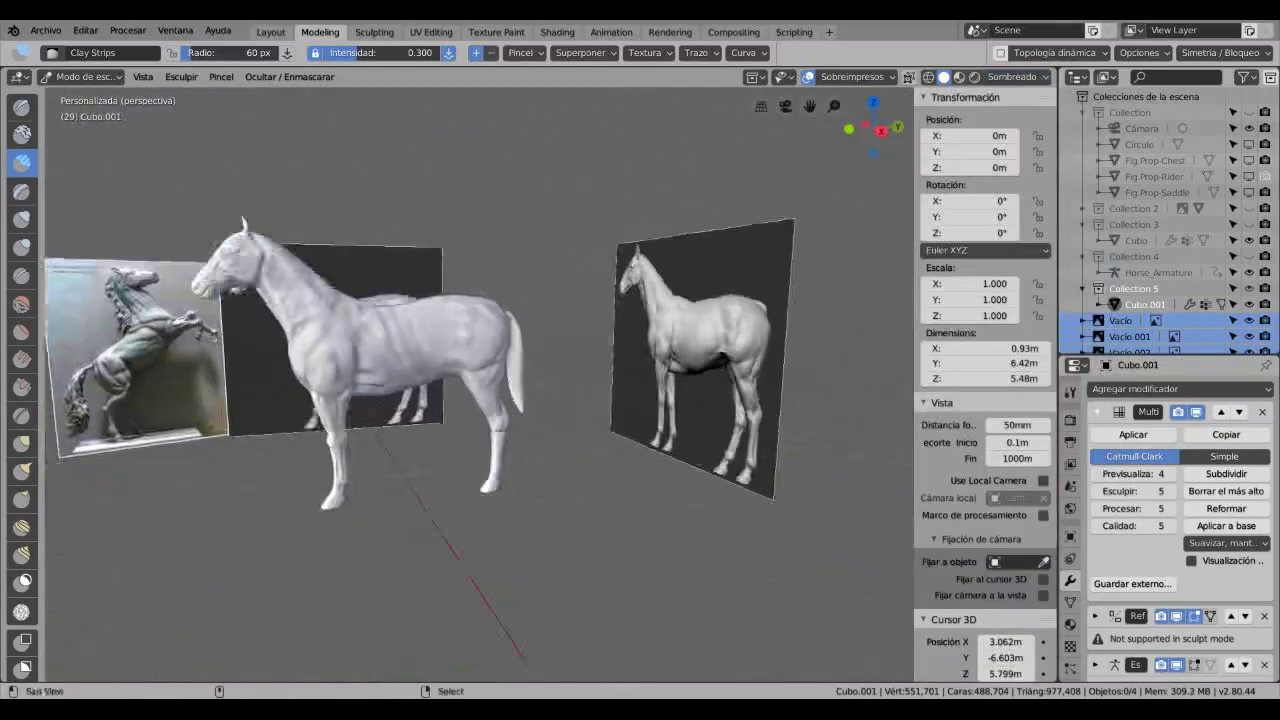
Step: Hide the transform sidebar and sculpt muscle strips on the inner side of the hind thigh with Clay Strips
{"action": "scroll", "coordinate": [480, 380], "scroll_direction": "up", "scroll_amount": 5}
{"action": "key", "text": "n"}
{"action": "middle_click_drag", "start_coordinate": [480, 380], "coordinate": [377, 243]}
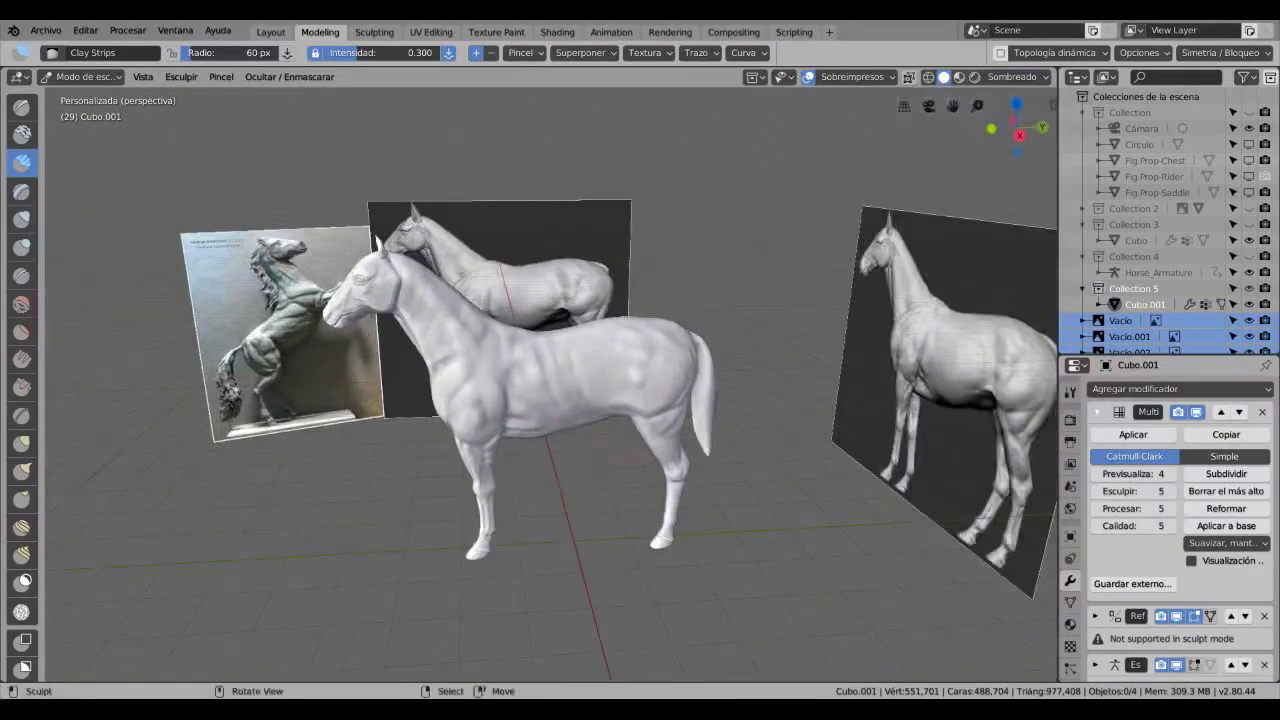
{"action": "middle_click_drag", "start_coordinate": [480, 380], "coordinate": [300, 360]}
{"action": "scroll", "coordinate": [550, 380], "scroll_direction": "up", "scroll_amount": 6}
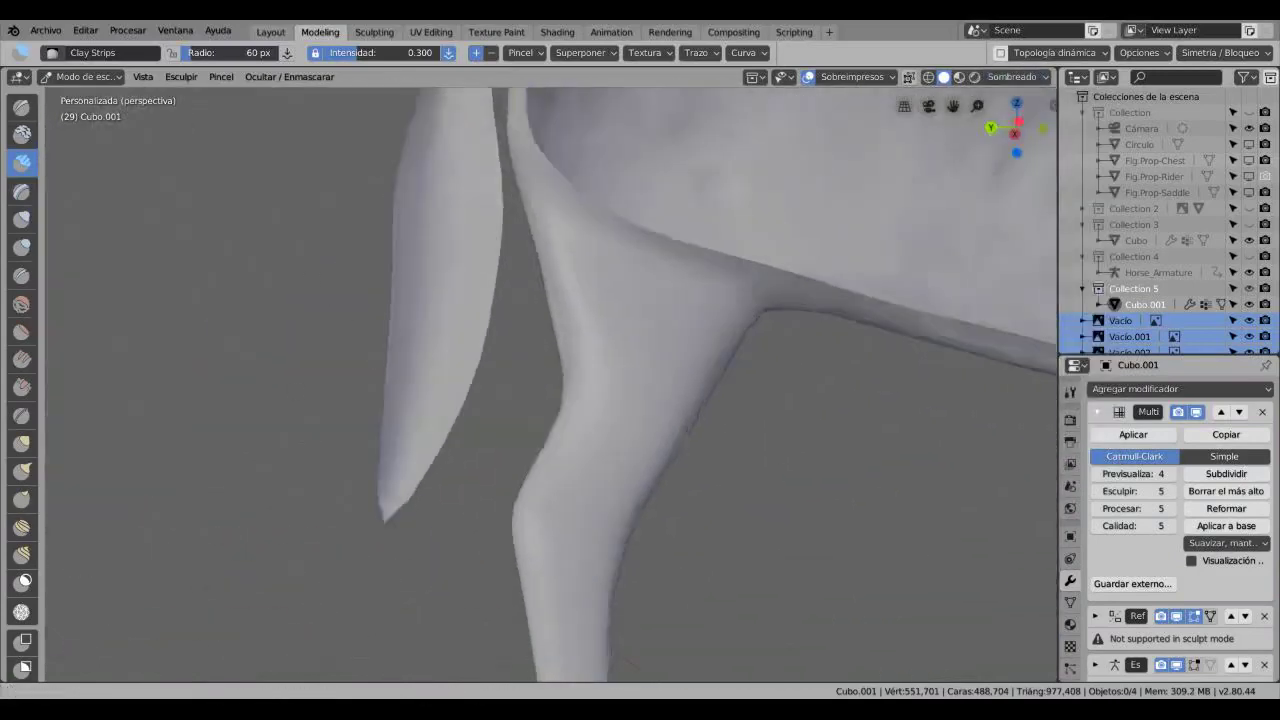
{"action": "scroll", "coordinate": [550, 380], "scroll_direction": "up", "scroll_amount": 1}
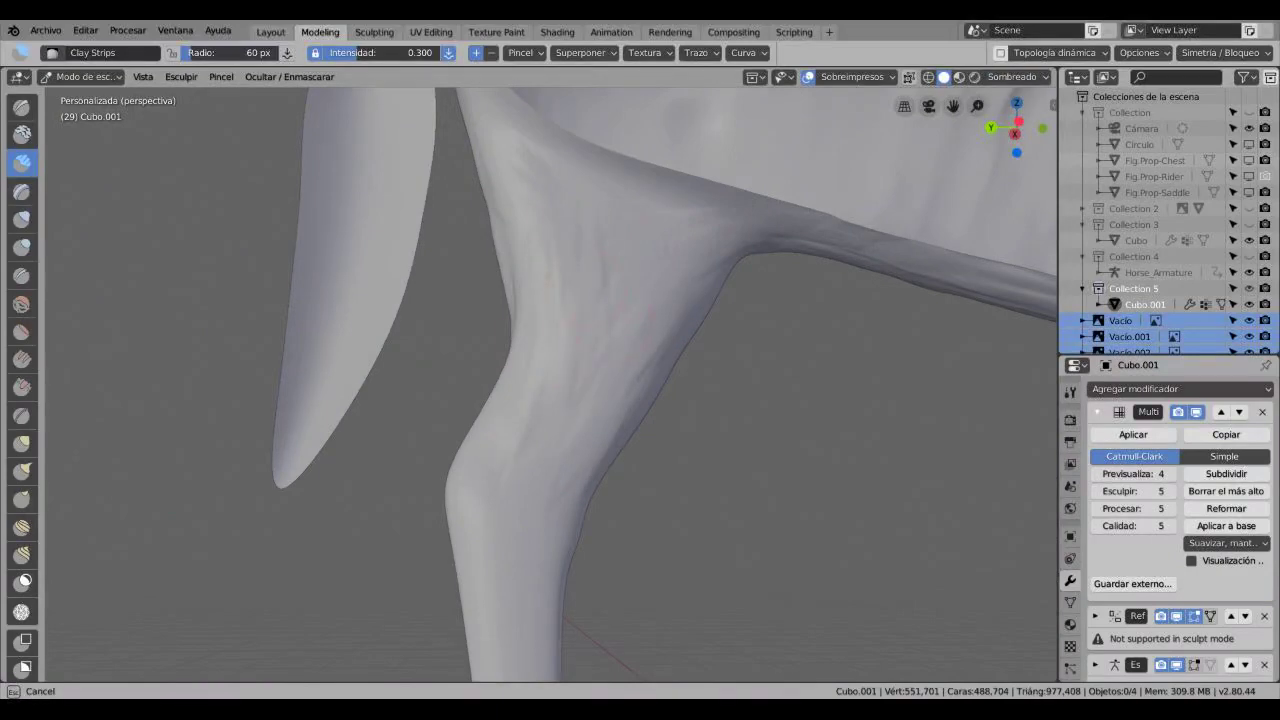
Step: Build up the muscle forms on the rear and outer side of the hind thigh with Clay Strips
{"action": "scroll", "coordinate": [550, 380], "scroll_direction": "down", "scroll_amount": 3}
{"action": "middle_click_drag", "start_coordinate": [550, 380], "coordinate": [460, 372]}
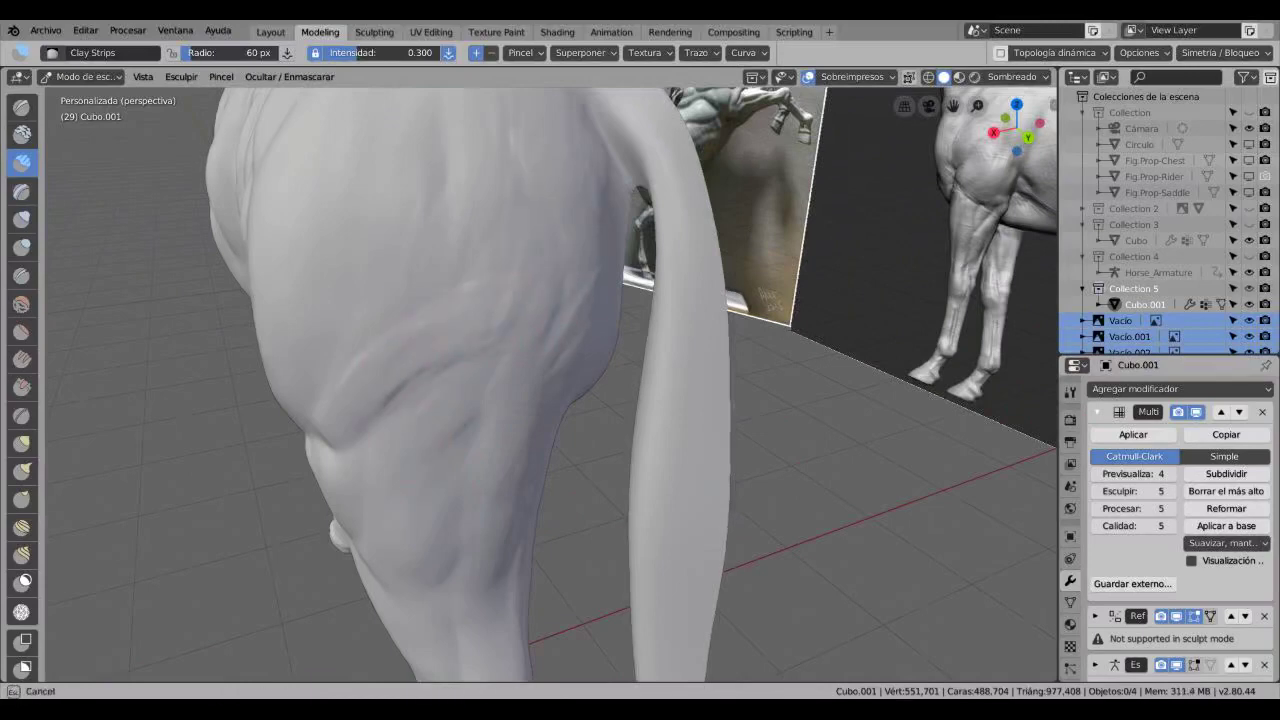
{"action": "scroll", "coordinate": [458, 489], "scroll_direction": "down", "scroll_amount": 5}
{"action": "middle_click_drag", "start_coordinate": [458, 489], "coordinate": [520, 485]}
{"action": "scroll", "coordinate": [520, 485], "scroll_direction": "up", "scroll_amount": 6}
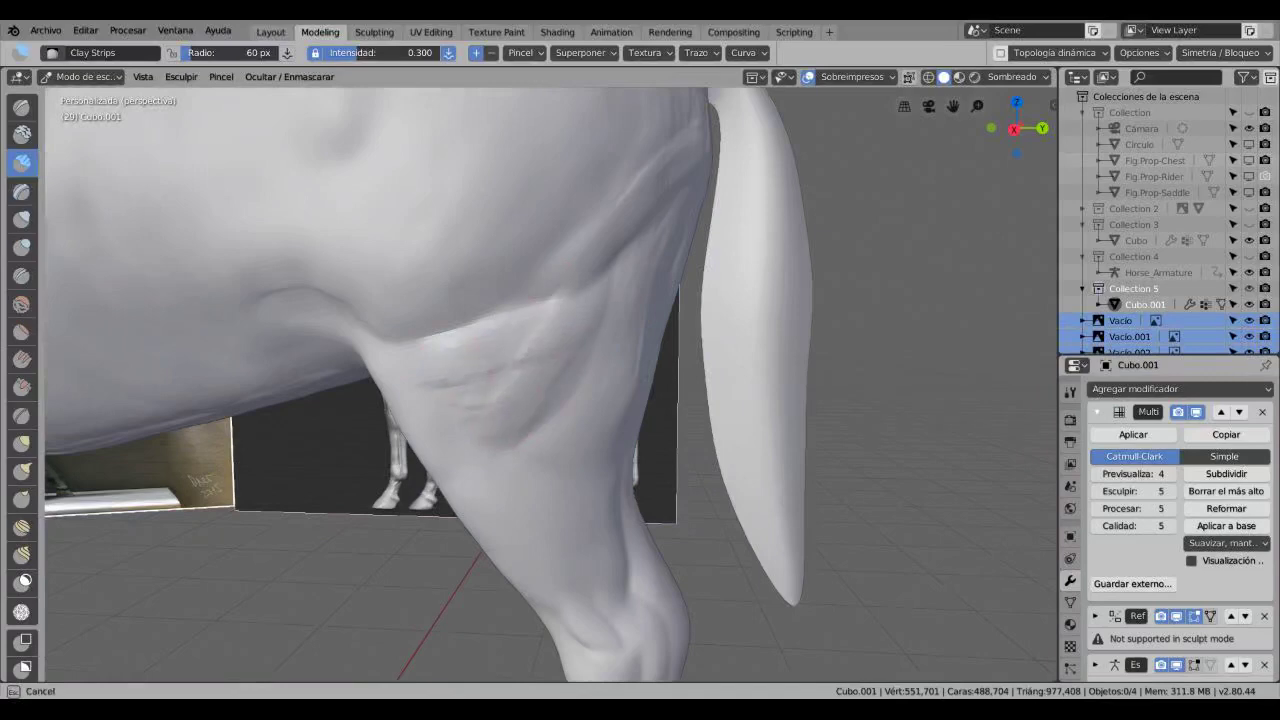
Step: Sculpt the flank fold ahead of the hind thigh with Clay Strips, using a 20 px radius for the finer strokes
{"action": "middle_click_drag", "start_coordinate": [550, 380], "coordinate": [385, 367]}
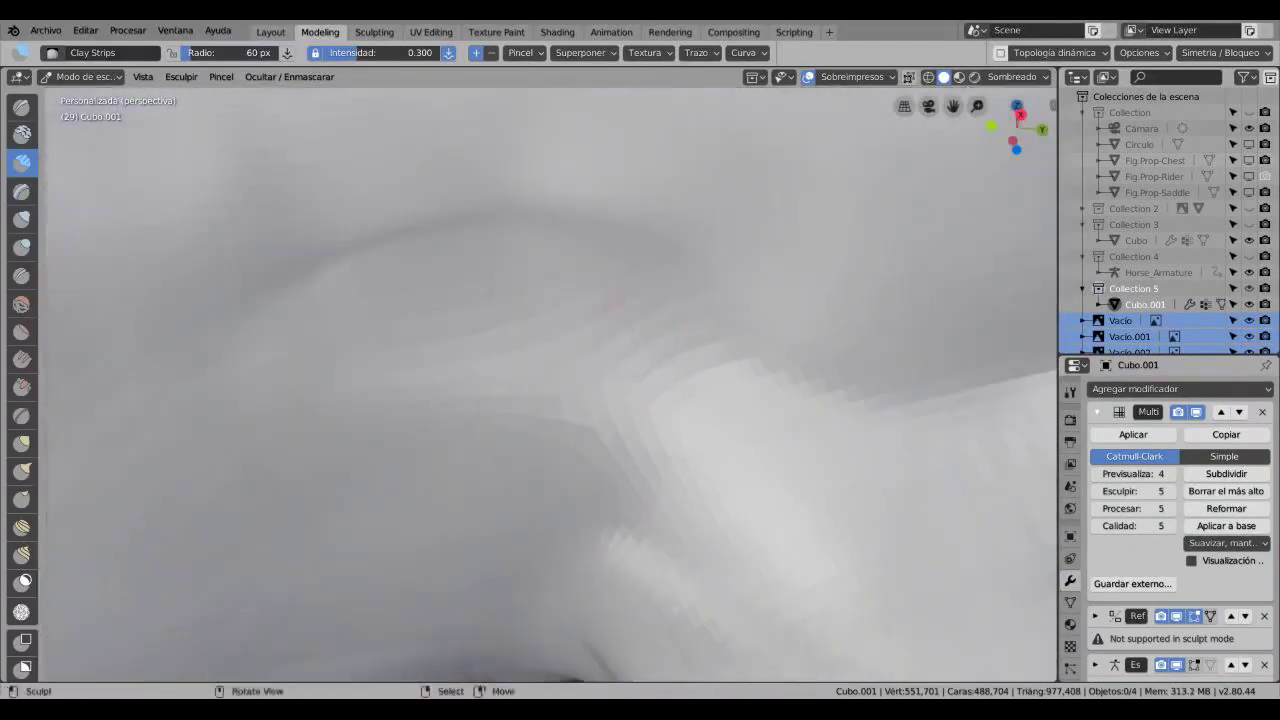
{"action": "scroll", "coordinate": [385, 367], "scroll_direction": "down", "scroll_amount": 5}
{"action": "scroll", "coordinate": [385, 367], "scroll_direction": "up", "scroll_amount": 5}
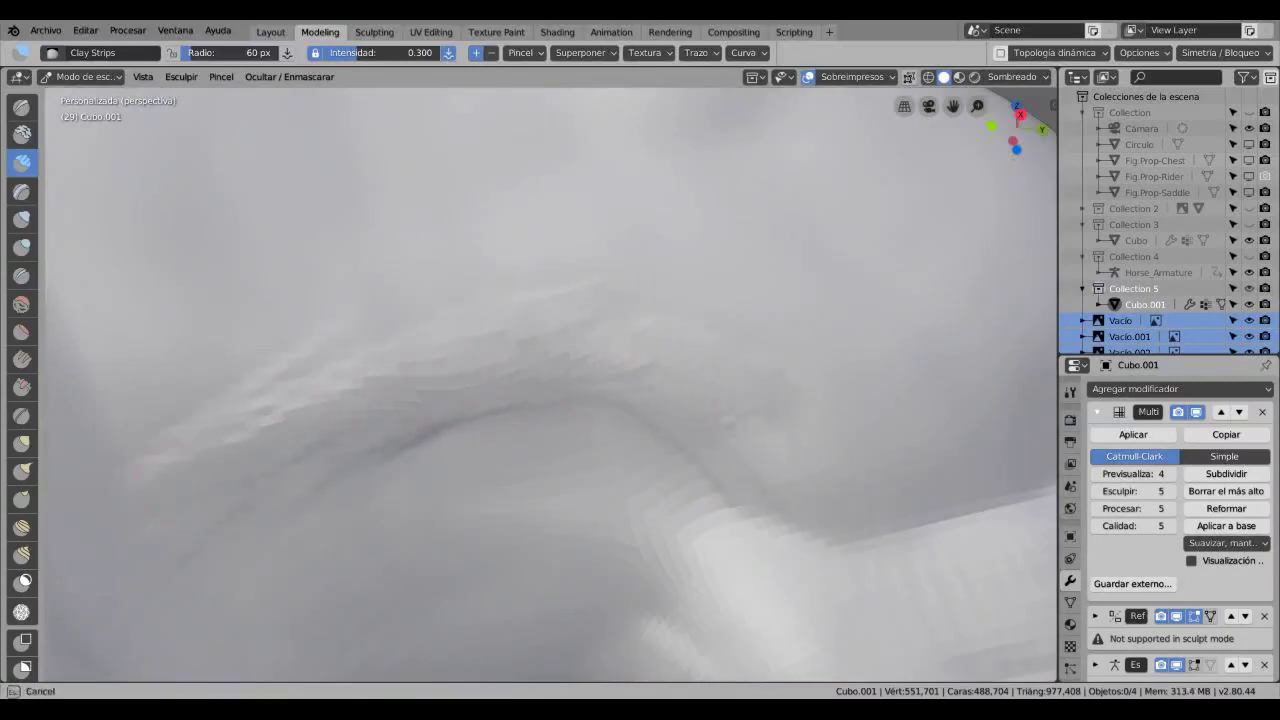
{"action": "scroll", "coordinate": [385, 367], "scroll_direction": "down", "scroll_amount": 6}
{"action": "mouse_move", "coordinate": [385, 367]}
{"action": "middle_mouse_down"}
{"action": "mouse_move", "coordinate": [455, 370]}
{"action": "mouse_move", "coordinate": [600, 450]}
{"action": "middle_mouse_up"}
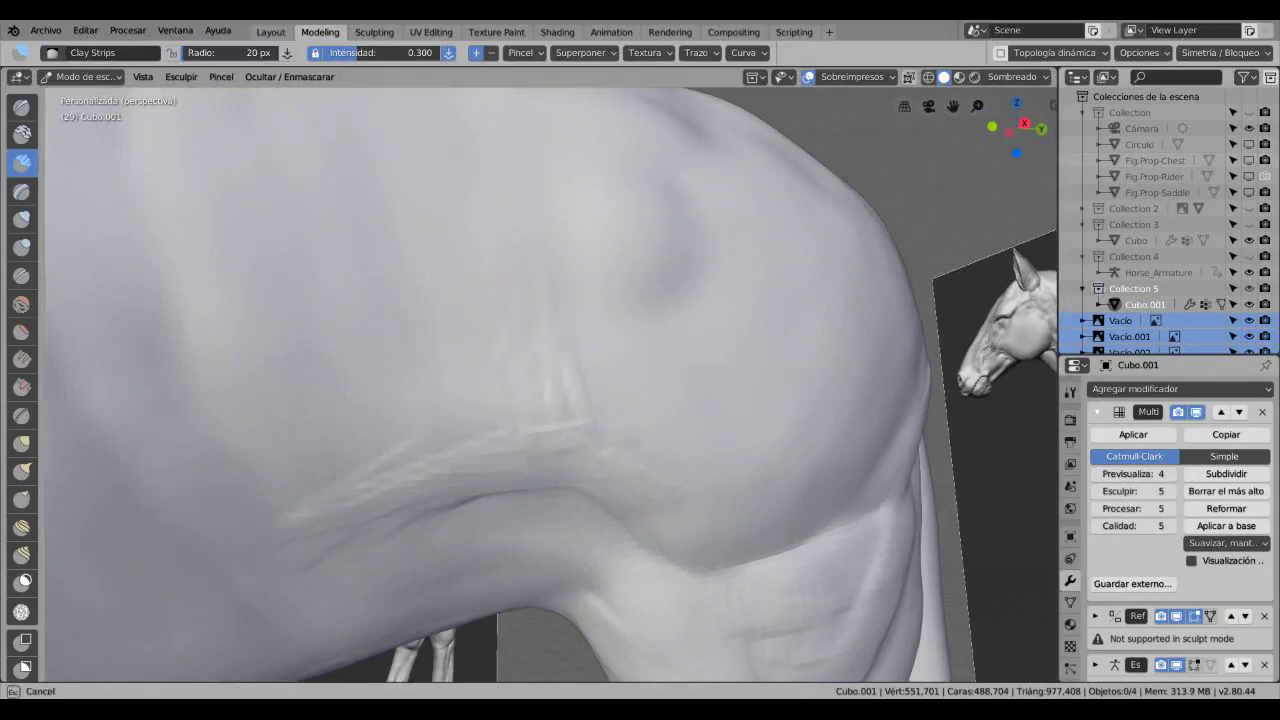
Step: Smooth the sculpted muscles of the flank and hind thigh with the Smooth brush at 0.600 strength
{"action": "scroll", "coordinate": [550, 380], "scroll_direction": "down", "scroll_amount": 6}
{"action": "mouse_move", "coordinate": [600, 450]}
{"action": "middle_mouse_down"}
{"action": "mouse_move", "coordinate": [560, 440]}
{"action": "mouse_move", "coordinate": [350, 505]}
{"action": "middle_mouse_up"}
{"action": "key", "text": "s"}
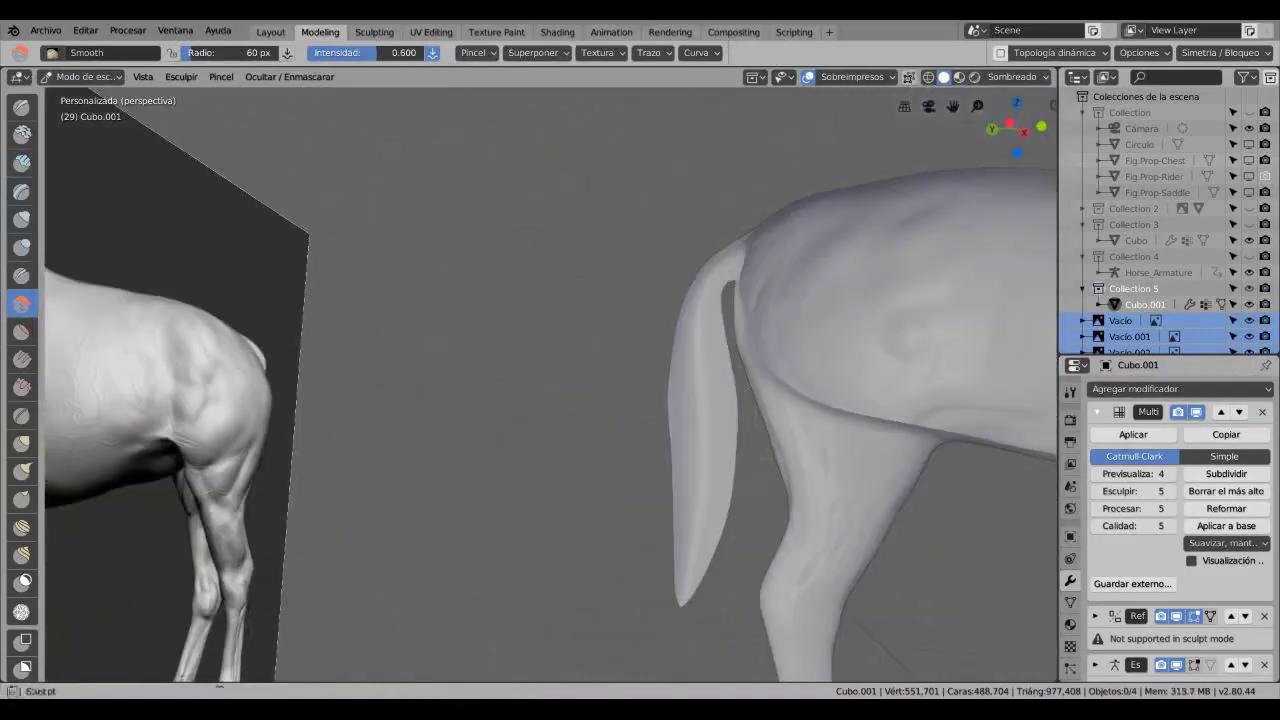
{"action": "mouse_move", "coordinate": [550, 380]}
{"action": "middle_mouse_down"}
{"action": "mouse_move", "coordinate": [500, 360]}
{"action": "mouse_move", "coordinate": [460, 370]}
{"action": "middle_mouse_up"}
{"action": "scroll", "coordinate": [460, 370], "scroll_direction": "up", "scroll_amount": 3}
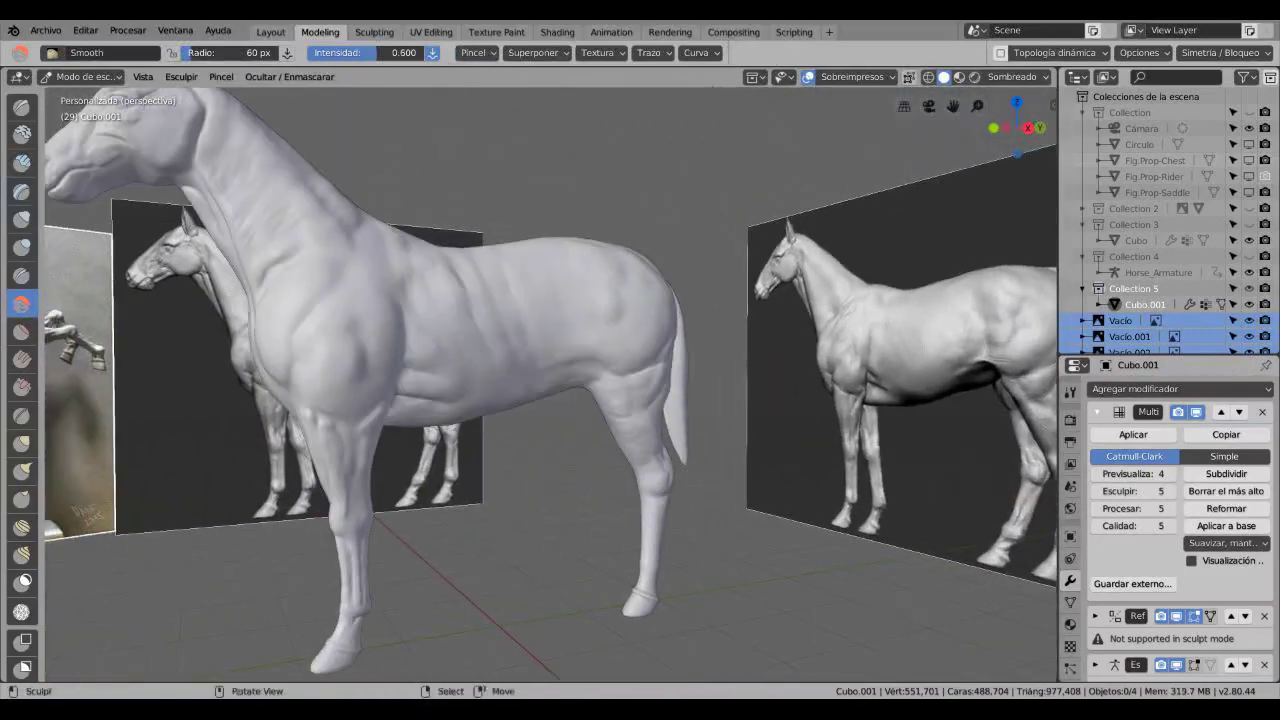
Step: Build up the hind fetlock joint against the side reference using the Clay brush at 60 px and 0.700 strength
{"action": "middle_click_drag", "start_coordinate": [555, 505], "coordinate": [551, 523]}
{"action": "scroll", "coordinate": [463, 451], "scroll_direction": "up", "scroll_amount": 2}
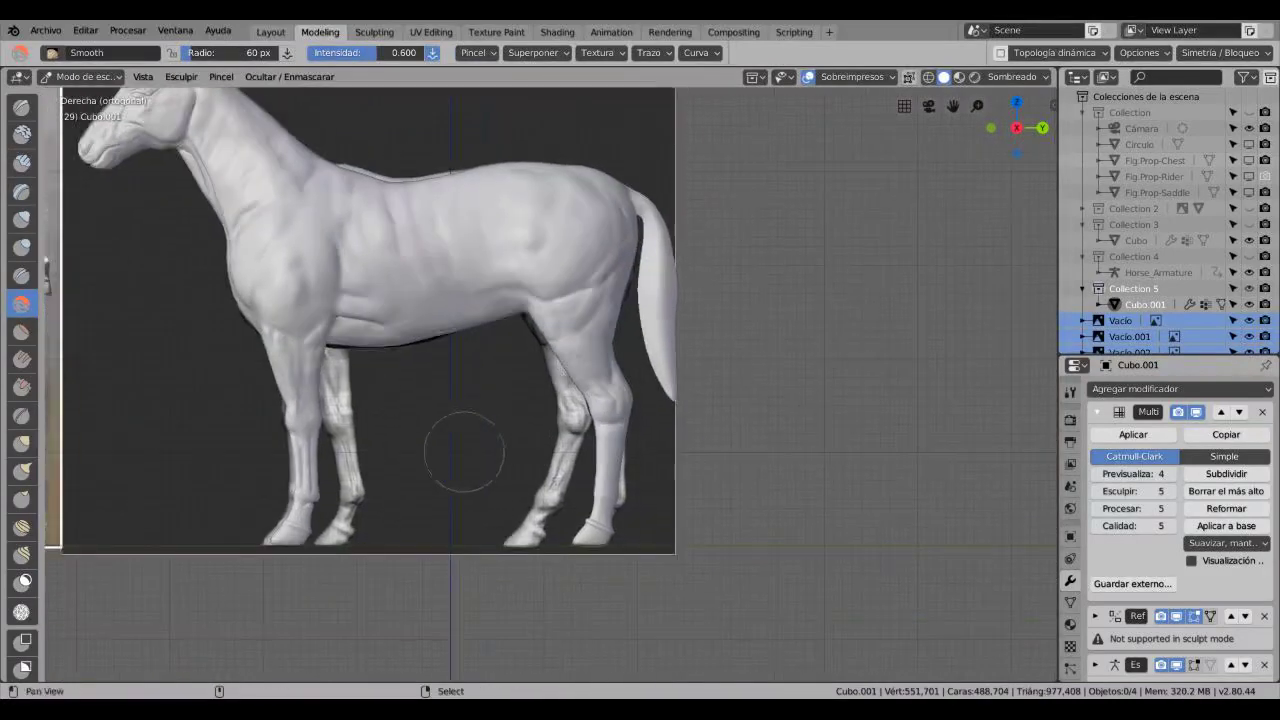
{"action": "scroll", "coordinate": [480, 455], "scroll_direction": "up", "scroll_amount": 4}
{"action": "scroll", "coordinate": [480, 450], "scroll_direction": "down", "scroll_amount": 1}
{"action": "left_click", "coordinate": [22, 161]}
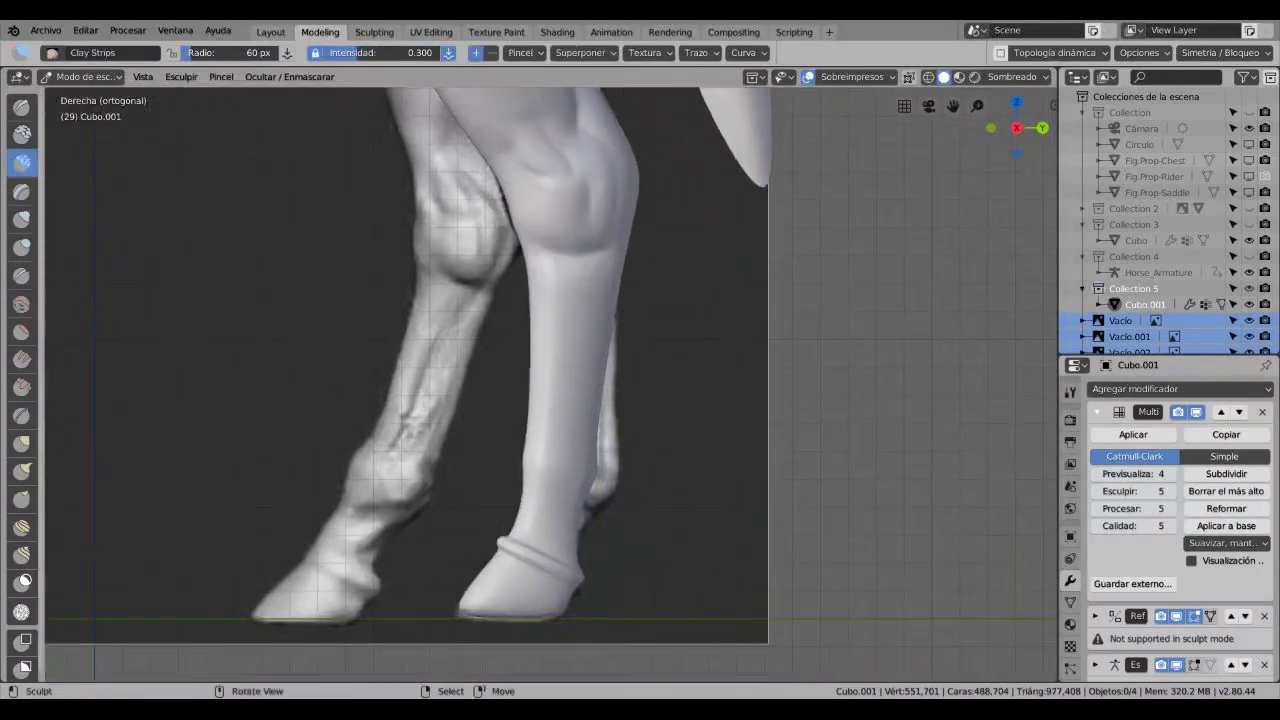
{"action": "scroll", "coordinate": [597, 550], "scroll_direction": "up", "scroll_amount": 4}
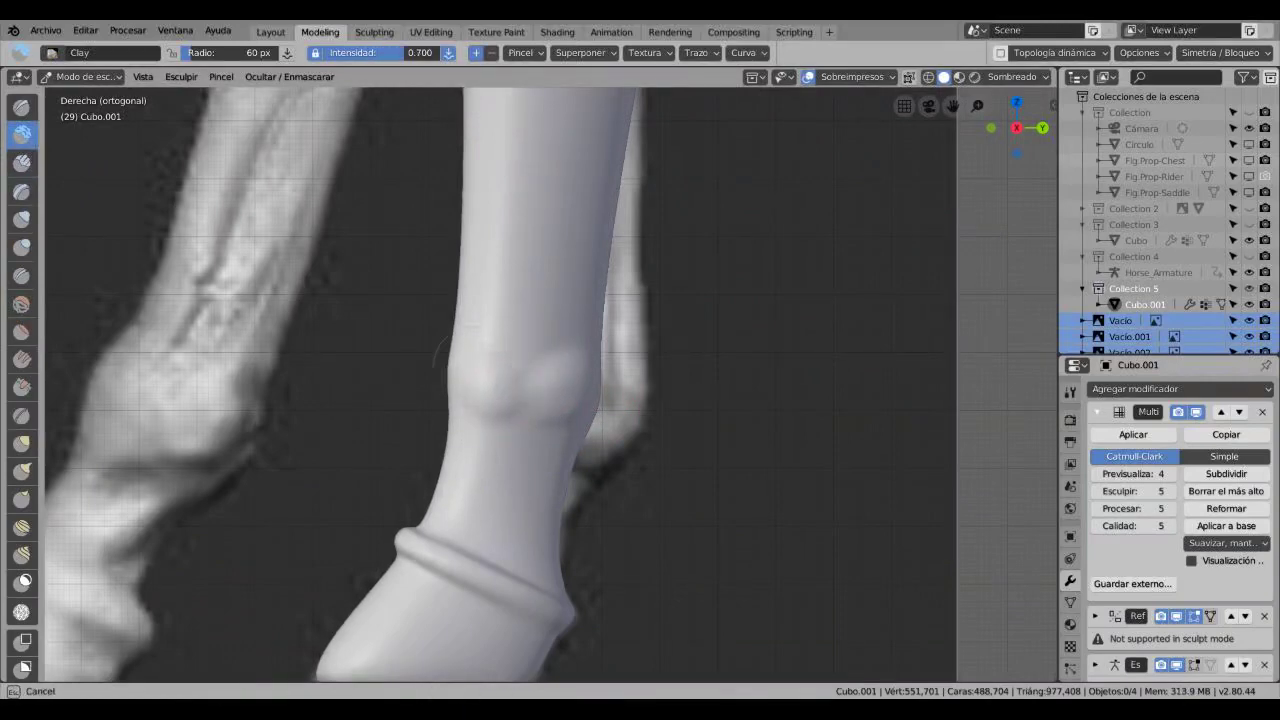
{"action": "middle_click_drag", "start_coordinate": [492, 345], "coordinate": [775, 366]}
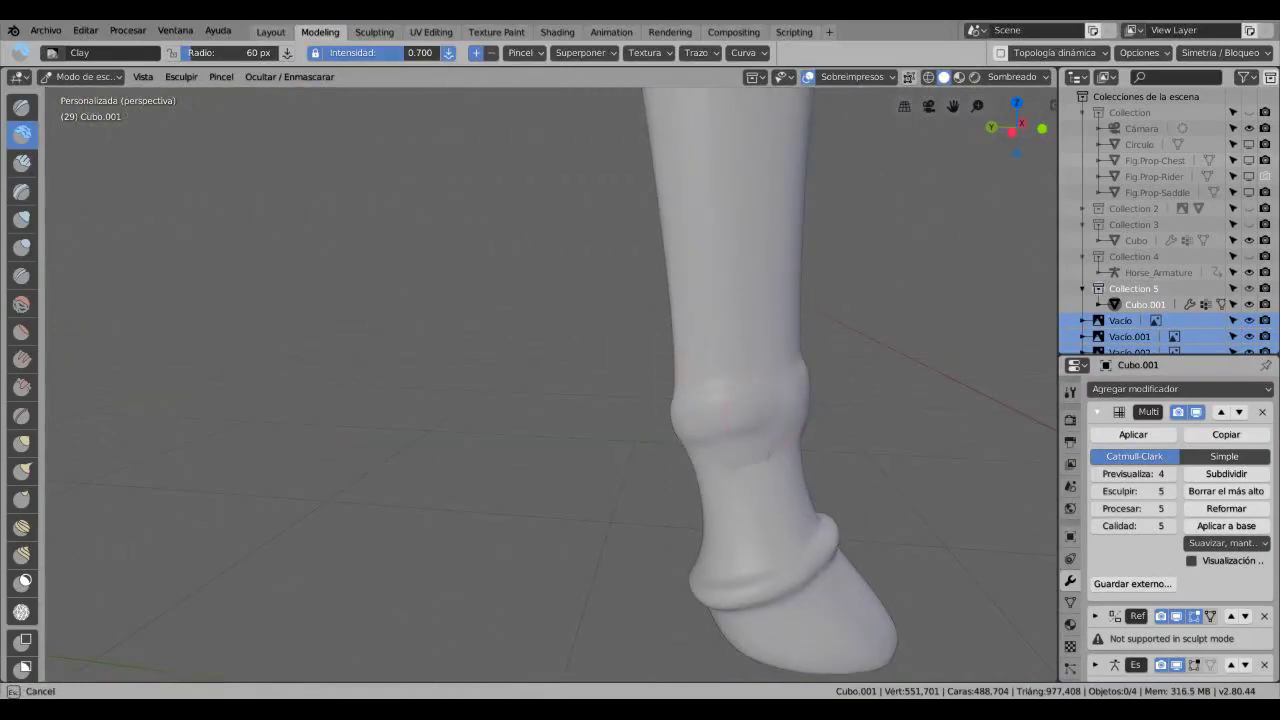
Step: Enter mesh editing and dissolve the extra edge on the hind fetlock of the base mesh
{"action": "key", "text": "shift+s"}
{"action": "mouse_move", "coordinate": [560, 370]}
{"action": "middle_mouse_down"}
{"action": "mouse_move", "coordinate": [635, 373]}
{"action": "mouse_move", "coordinate": [429, 480]}
{"action": "middle_mouse_up"}
{"action": "key", "text": "Tab"}
{"action": "scroll", "coordinate": [429, 480], "scroll_direction": "up", "scroll_amount": 4}
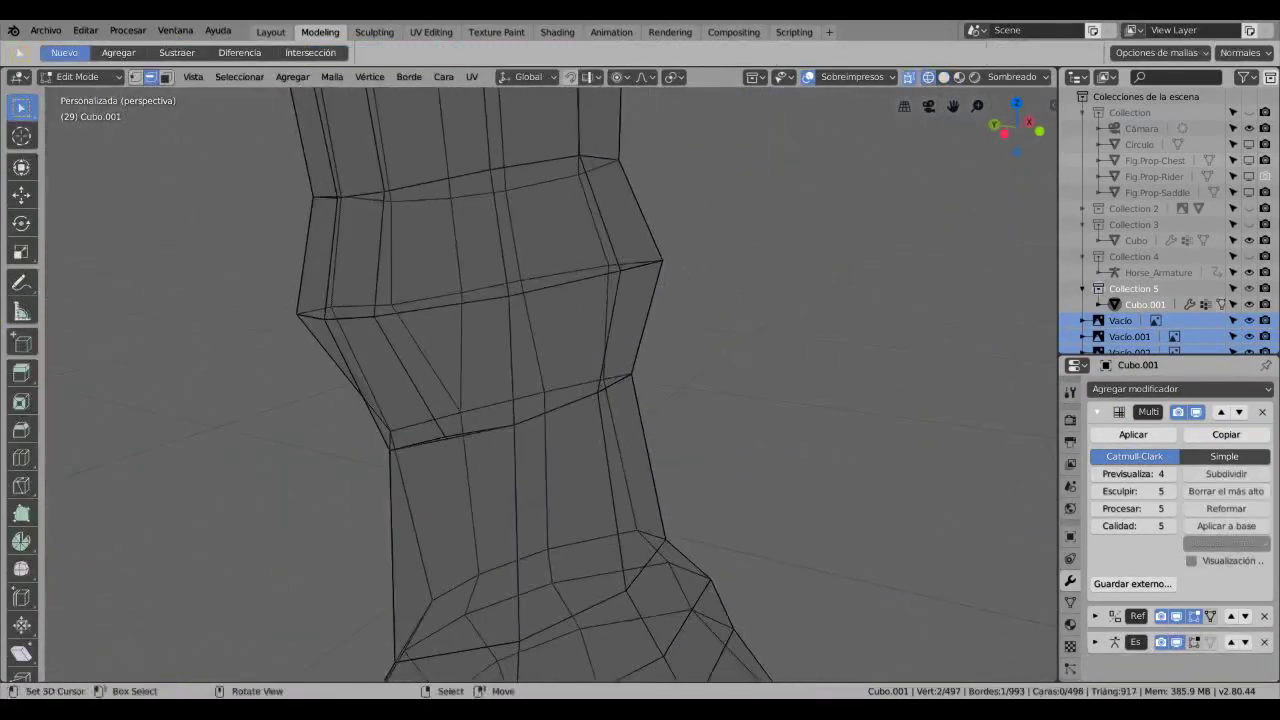
{"action": "key", "text": "shift+z"}
{"action": "scroll", "coordinate": [550, 380], "scroll_direction": "up", "scroll_amount": 3}
{"action": "key", "text": "ctrl+x"}
{"action": "scroll", "coordinate": [550, 380], "scroll_direction": "down", "scroll_amount": 2}
{"action": "middle_click_drag", "start_coordinate": [550, 380], "coordinate": [640, 388]}
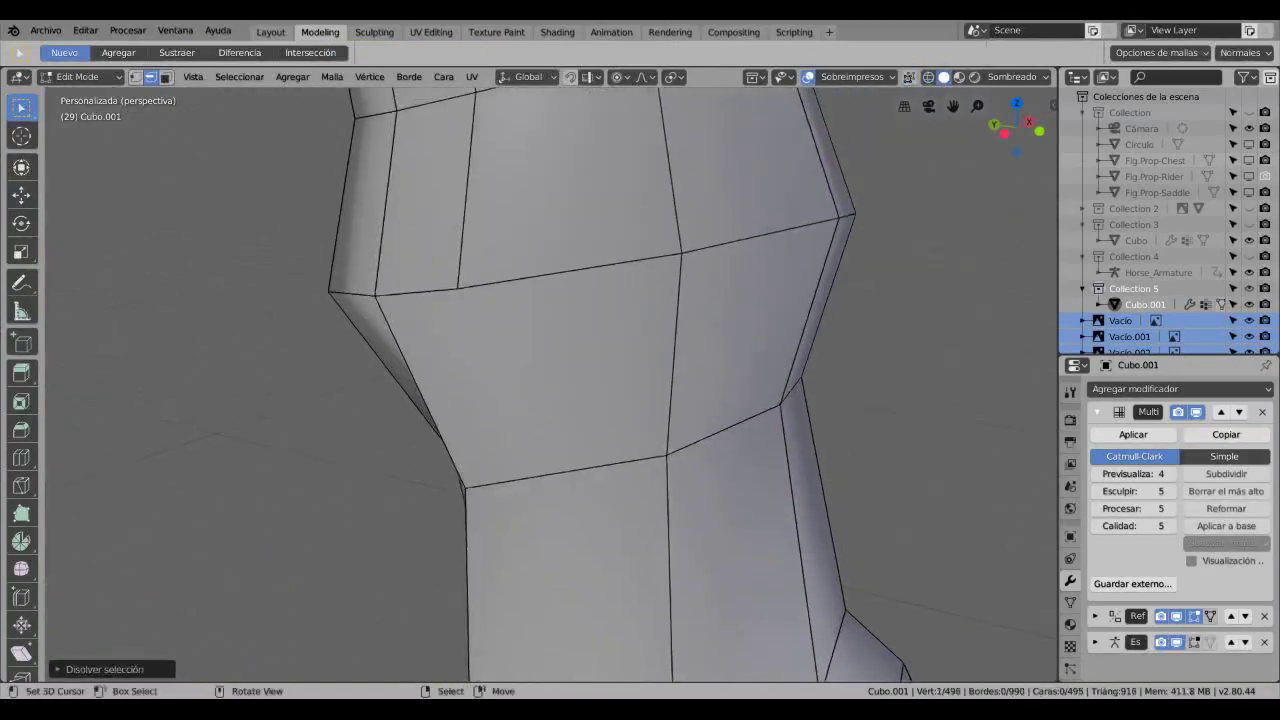
Step: Return to Sculpt Mode and save the file
{"action": "key", "text": "m"}
{"action": "scroll", "coordinate": [610, 386], "scroll_direction": "down", "scroll_amount": 3}
{"action": "key", "text": "Tab"}
{"action": "scroll", "coordinate": [591, 443], "scroll_direction": "down", "scroll_amount": 3}
{"action": "key", "text": "ctrl+s"}
Step: Carve creases below the hind fetlock and around the top of the hoof with the Crease brush
{"action": "middle_click_drag", "start_coordinate": [591, 443], "coordinate": [970, 435]}
{"action": "scroll", "coordinate": [610, 443], "scroll_direction": "up", "scroll_amount": 2}
{"action": "key", "text": "shift+c"}
{"action": "scroll", "coordinate": [740, 446], "scroll_direction": "up", "scroll_amount": 3}
{"action": "scroll", "coordinate": [740, 446], "scroll_direction": "down", "scroll_amount": 5}
{"action": "scroll", "coordinate": [633, 384], "scroll_direction": "down", "scroll_amount": 4}
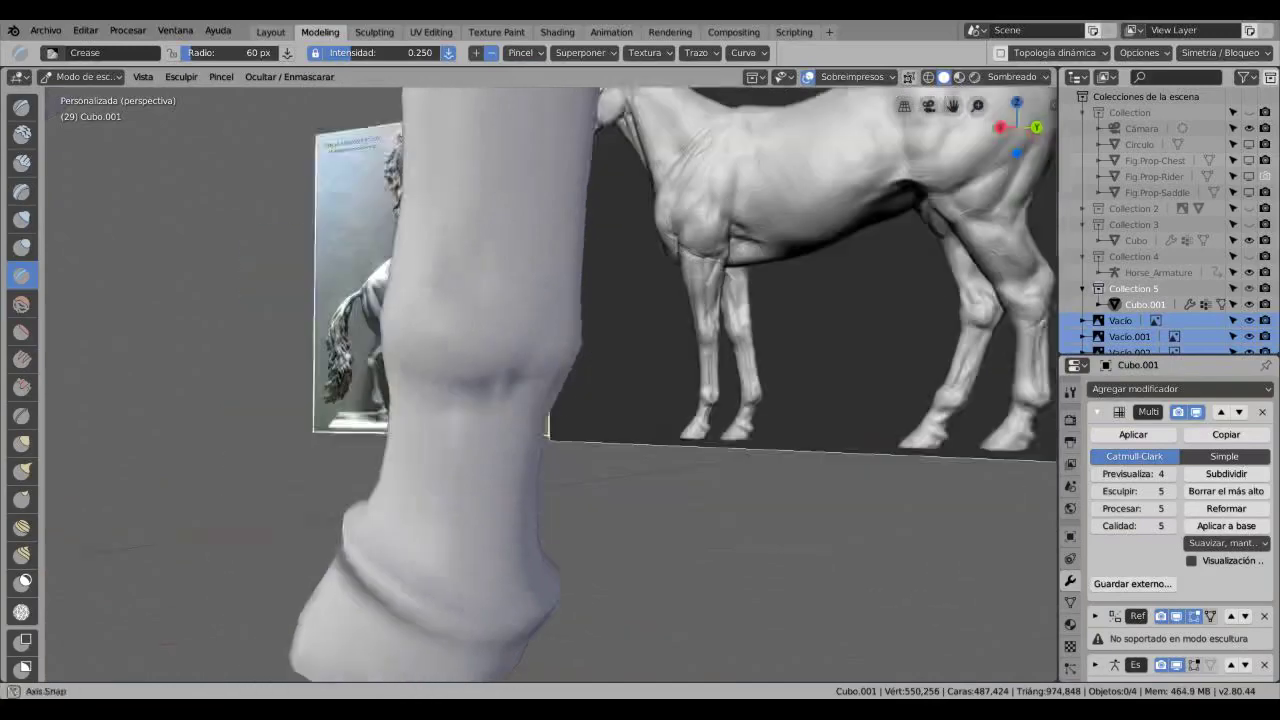
Step: Switch to the Clay brush for shaping the lower hind leg
{"action": "key", "text": "c"}
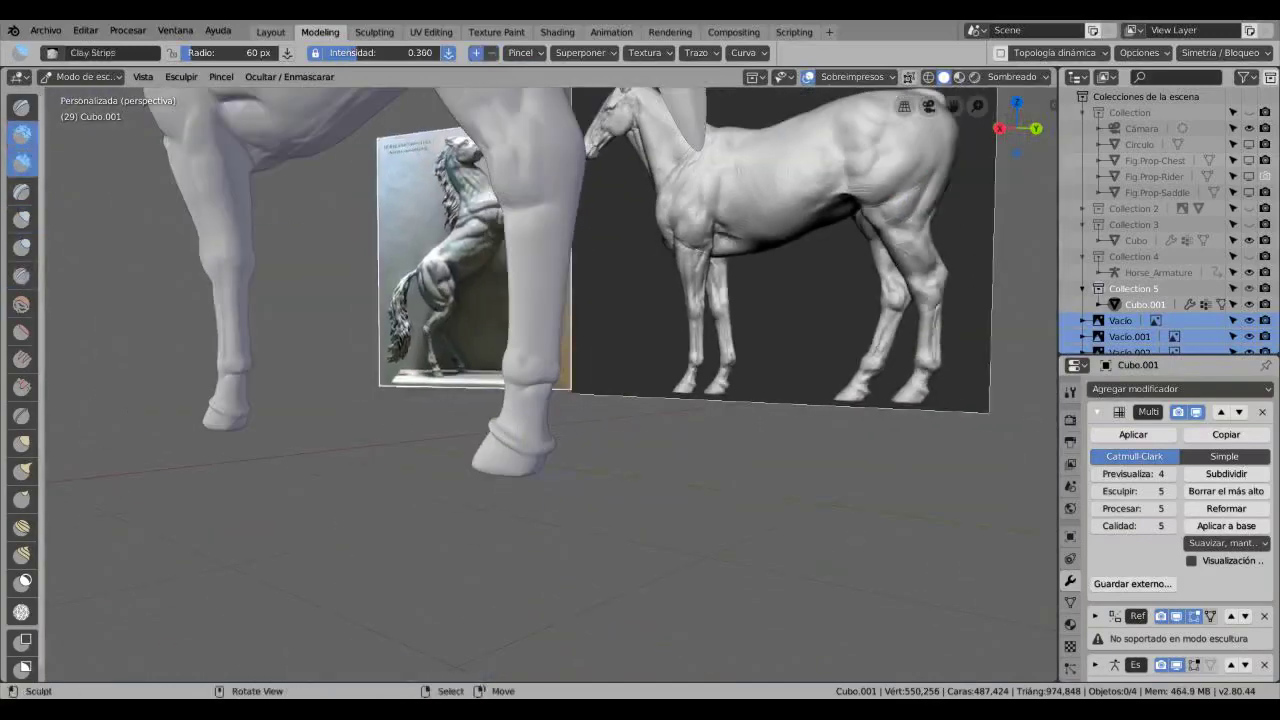
{"action": "mouse_move", "coordinate": [640, 400]}
{"action": "middle_mouse_down"}
{"action": "mouse_move", "coordinate": [720, 392]}
{"action": "mouse_move", "coordinate": [610, 280]}
{"action": "mouse_move", "coordinate": [340, 320]}
{"action": "mouse_move", "coordinate": [1050, 437]}
{"action": "mouse_move", "coordinate": [720, 465]}
{"action": "middle_mouse_up"}
{"action": "scroll", "coordinate": [720, 392], "scroll_direction": "up", "scroll_amount": 3}
{"action": "key", "text": "shift+c"}
{"action": "left_click", "coordinate": [22, 133]}
{"action": "middle_click_drag", "start_coordinate": [600, 400], "coordinate": [740, 407]}
Step: Carve tendon grooves on both sides of the hind cannon with a 30 px Clay brush, at 0.400 and then 0.600 strength
{"action": "key", "text": "bracketleft"}
{"action": "key", "text": "bracketleft"}
{"action": "key", "text": "bracketleft"}
{"action": "key", "text": "bracketleft"}
{"action": "key", "text": "bracketleft"}
{"action": "key", "text": "bracketleft"}
{"action": "left_click_drag", "start_coordinate": [405, 52], "coordinate": [366, 52]}
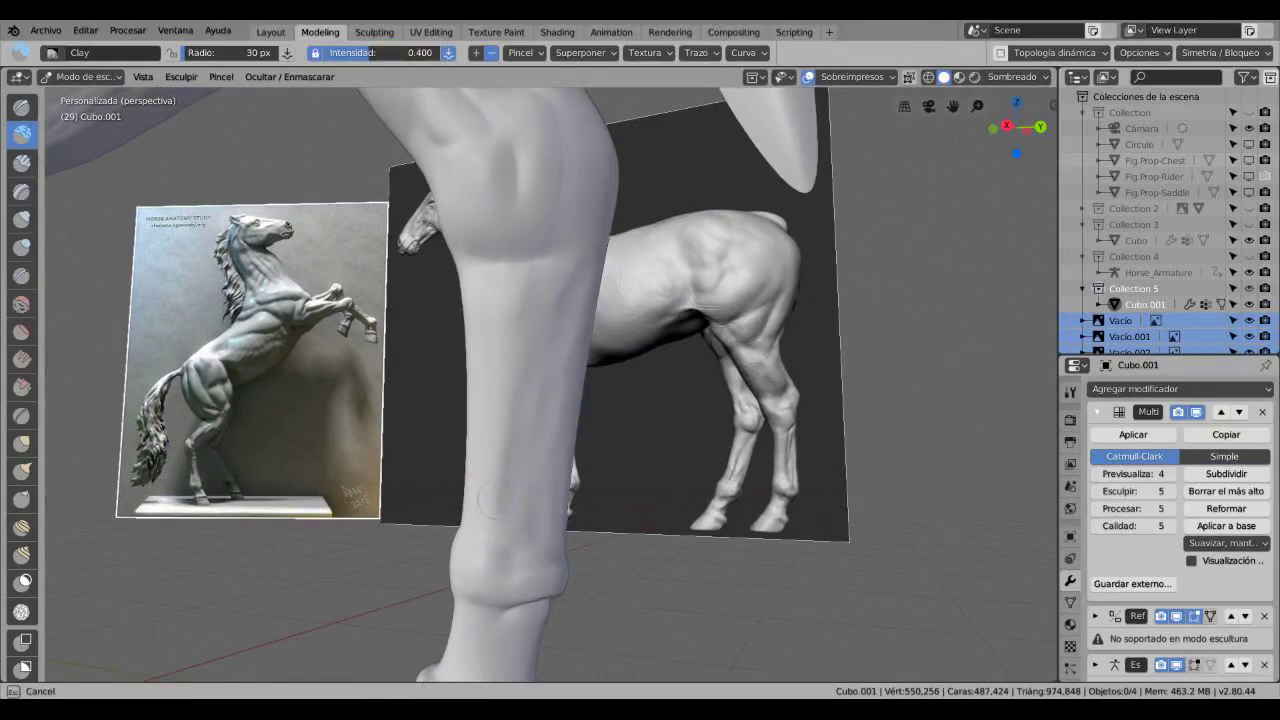
{"action": "middle_click_drag", "start_coordinate": [550, 380], "coordinate": [605, 378]}
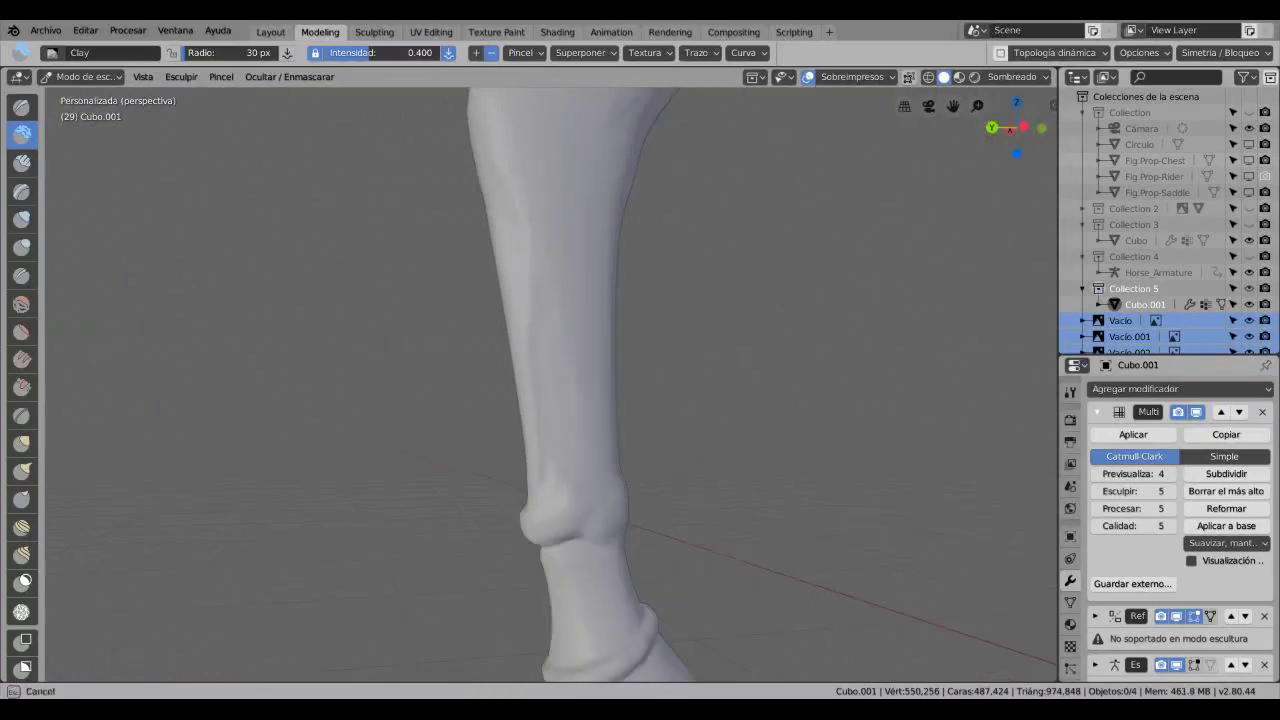
{"action": "left_click_drag", "start_coordinate": [375, 52], "coordinate": [395, 52]}
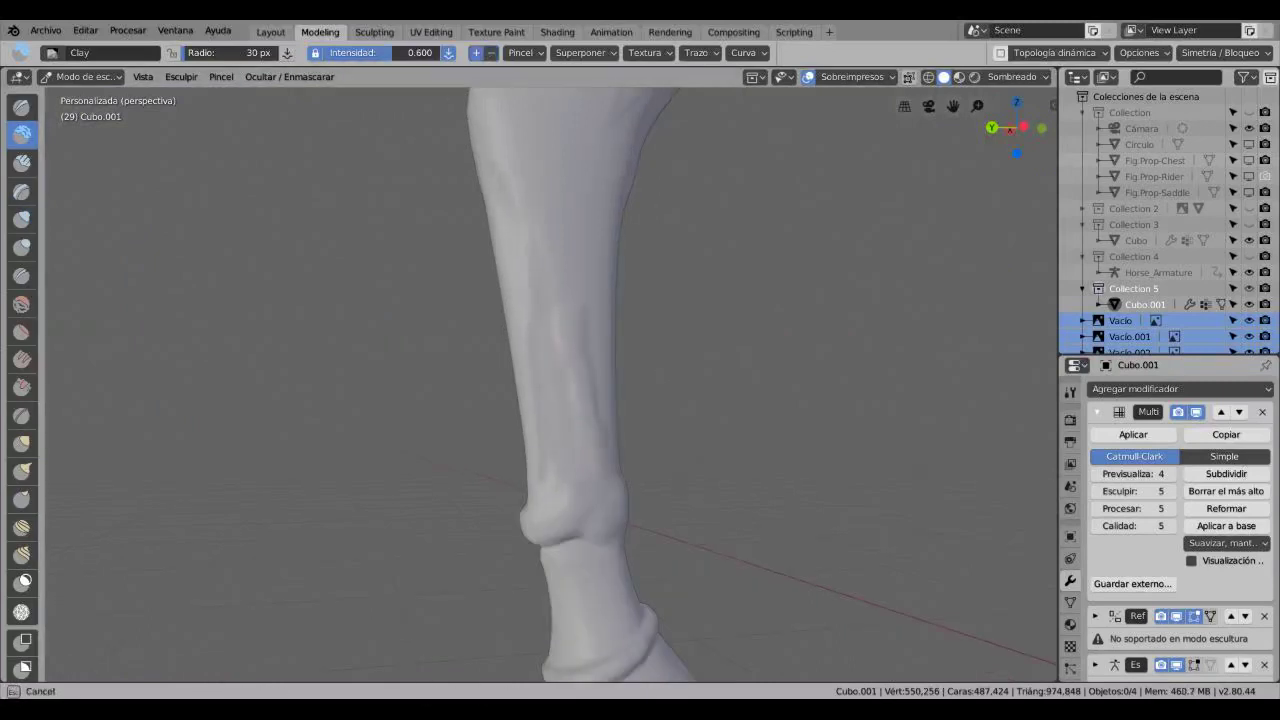
Step: Flatten the rear of the lower hind leg with the Scrape/Peaks brush
{"action": "mouse_move", "coordinate": [605, 378]}
{"action": "middle_mouse_down"}
{"action": "mouse_move", "coordinate": [720, 378]}
{"action": "mouse_move", "coordinate": [720, 460]}
{"action": "mouse_move", "coordinate": [680, 455]}
{"action": "middle_mouse_up"}
{"action": "key", "text": "shift+t"}
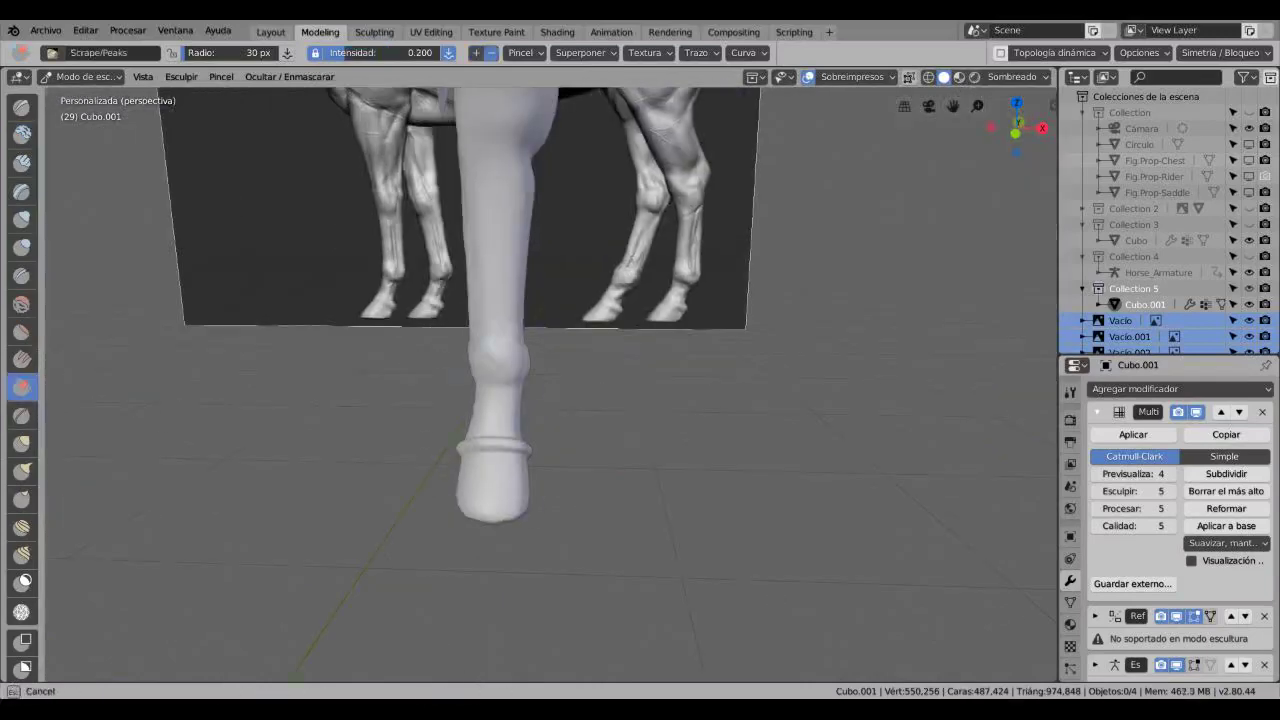
{"action": "middle_click_drag", "start_coordinate": [393, 373], "coordinate": [514, 457]}
Step: Tighten the coronet ridge around the top of the hind hoof with a 30 px Pinch/Magnify brush at 1.000 strength
{"action": "key", "text": "KP_3"}
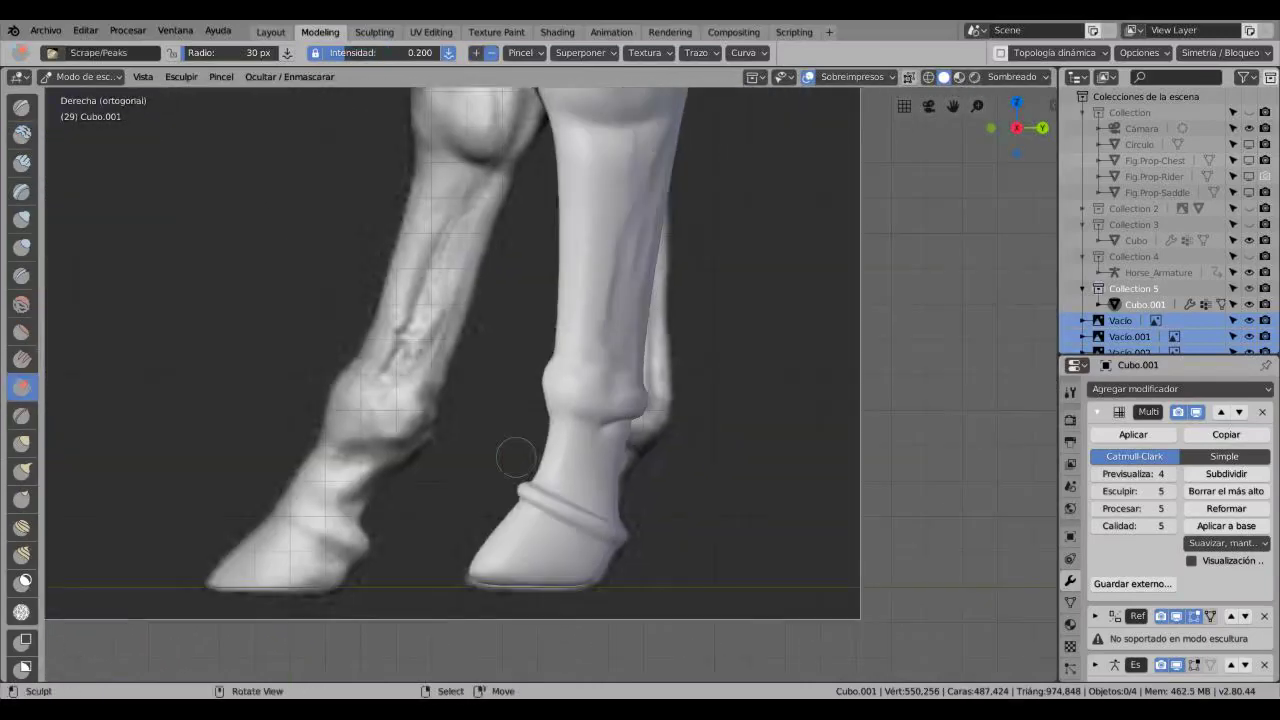
{"action": "scroll", "coordinate": [514, 457], "scroll_direction": "up", "scroll_amount": 2}
{"action": "left_click", "coordinate": [22, 415]}
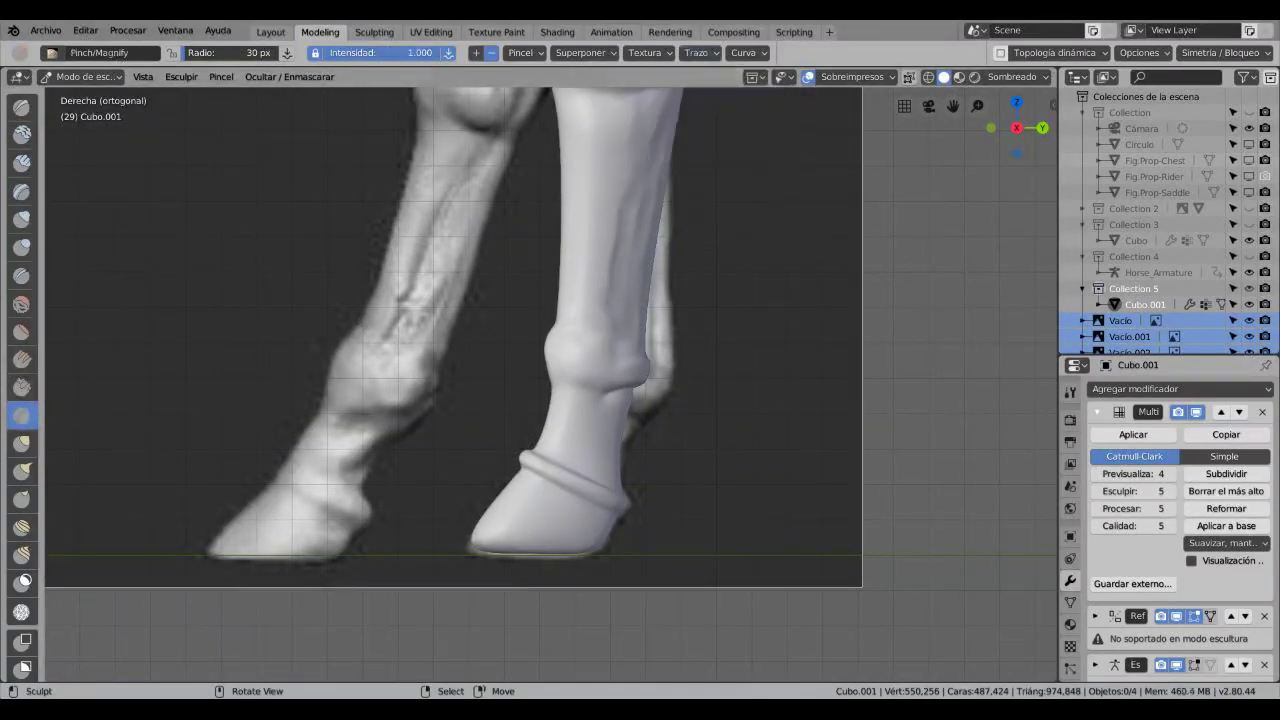
{"action": "scroll", "coordinate": [703, 552], "scroll_direction": "up", "scroll_amount": 2}
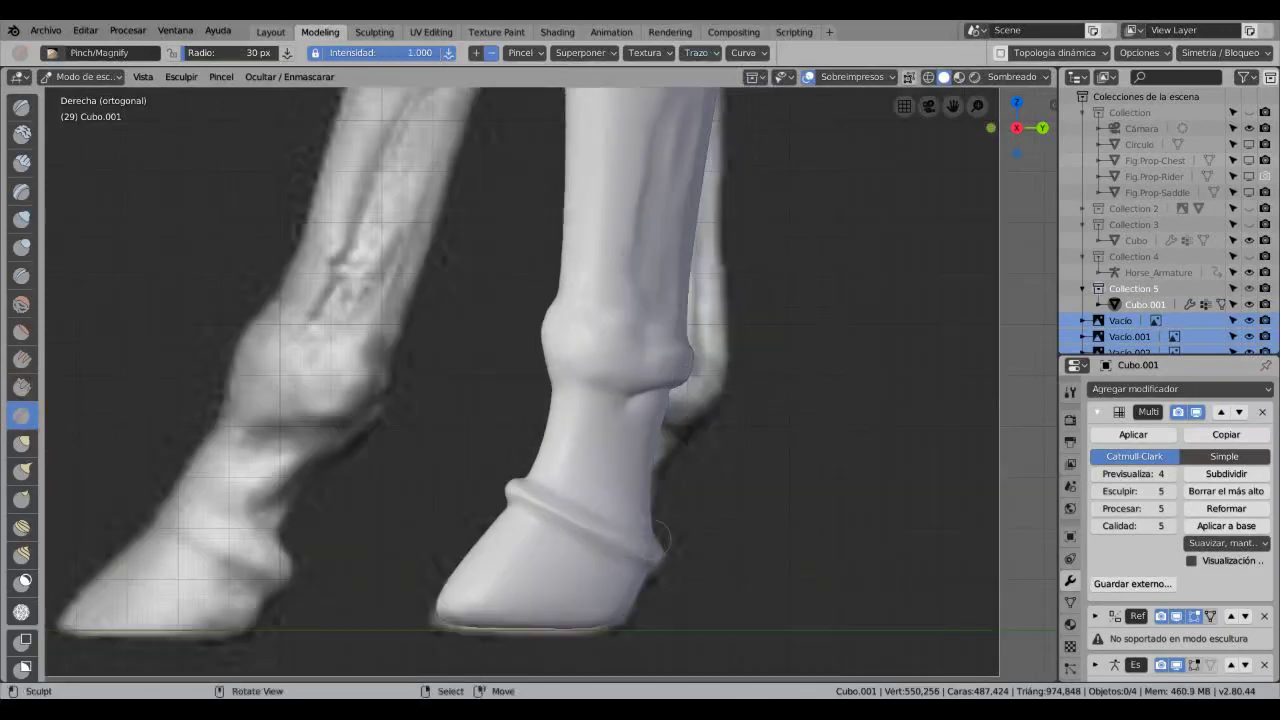
{"action": "middle_click_drag", "start_coordinate": [383, 408], "coordinate": [640, 340]}
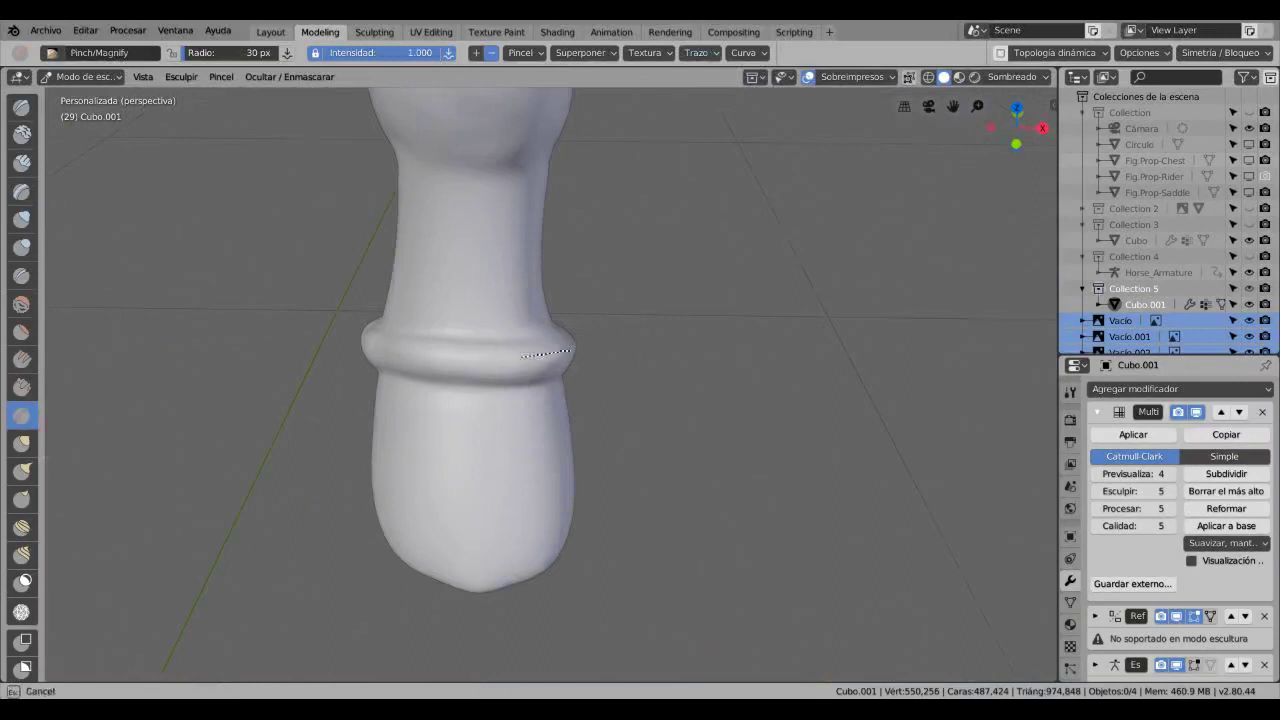
{"action": "middle_click_drag", "start_coordinate": [619, 382], "coordinate": [678, 437], "text": "shift"}
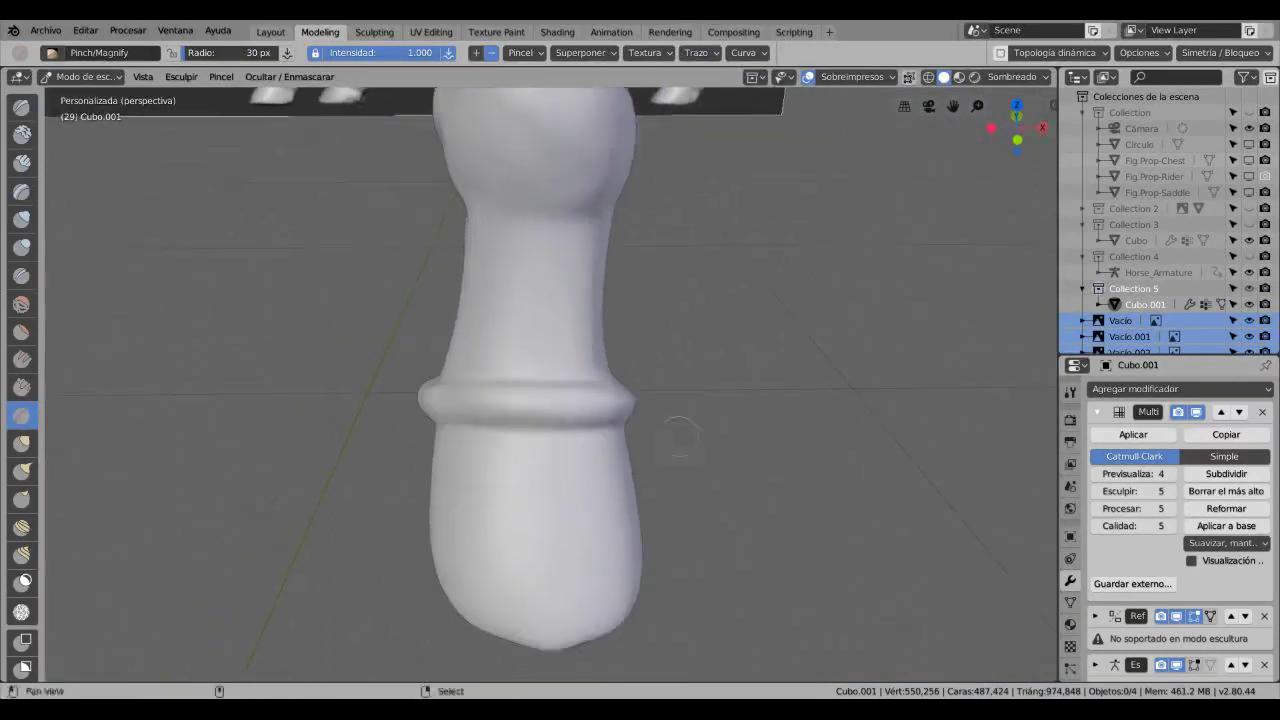
{"action": "middle_click_drag", "start_coordinate": [295, 395], "coordinate": [617, 370]}
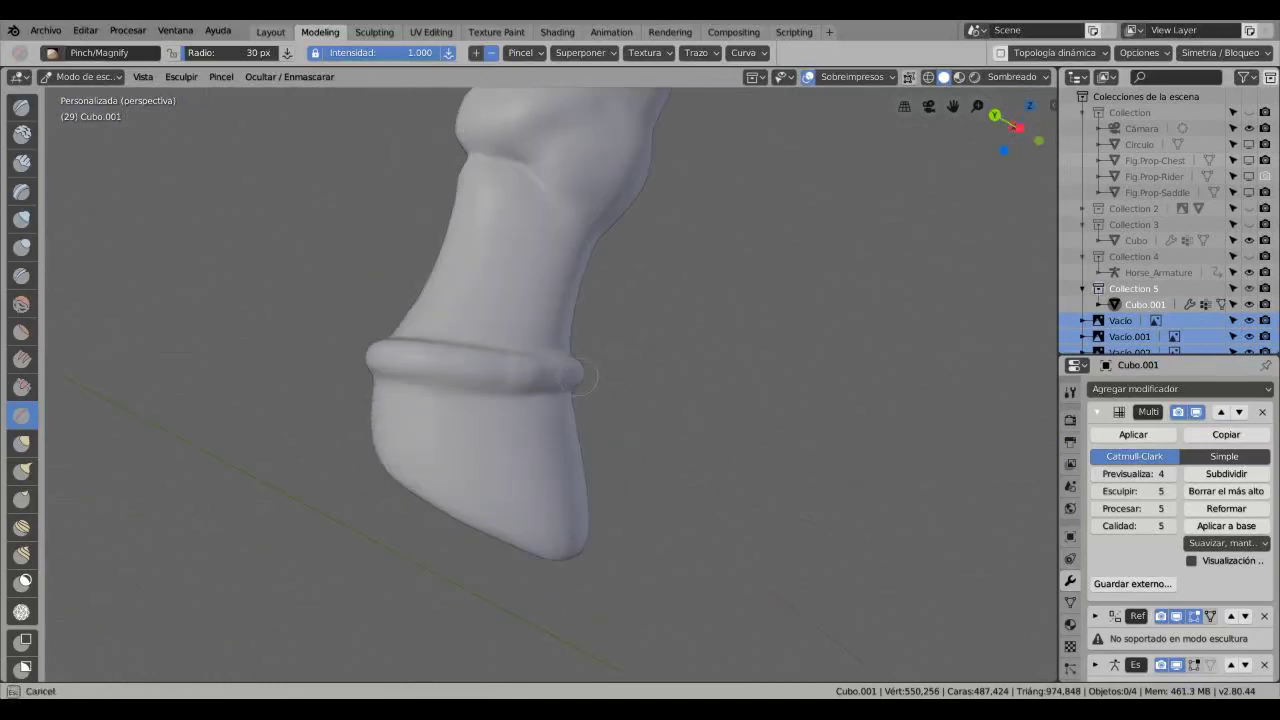
{"action": "middle_click_drag", "start_coordinate": [207, 340], "coordinate": [340, 385]}
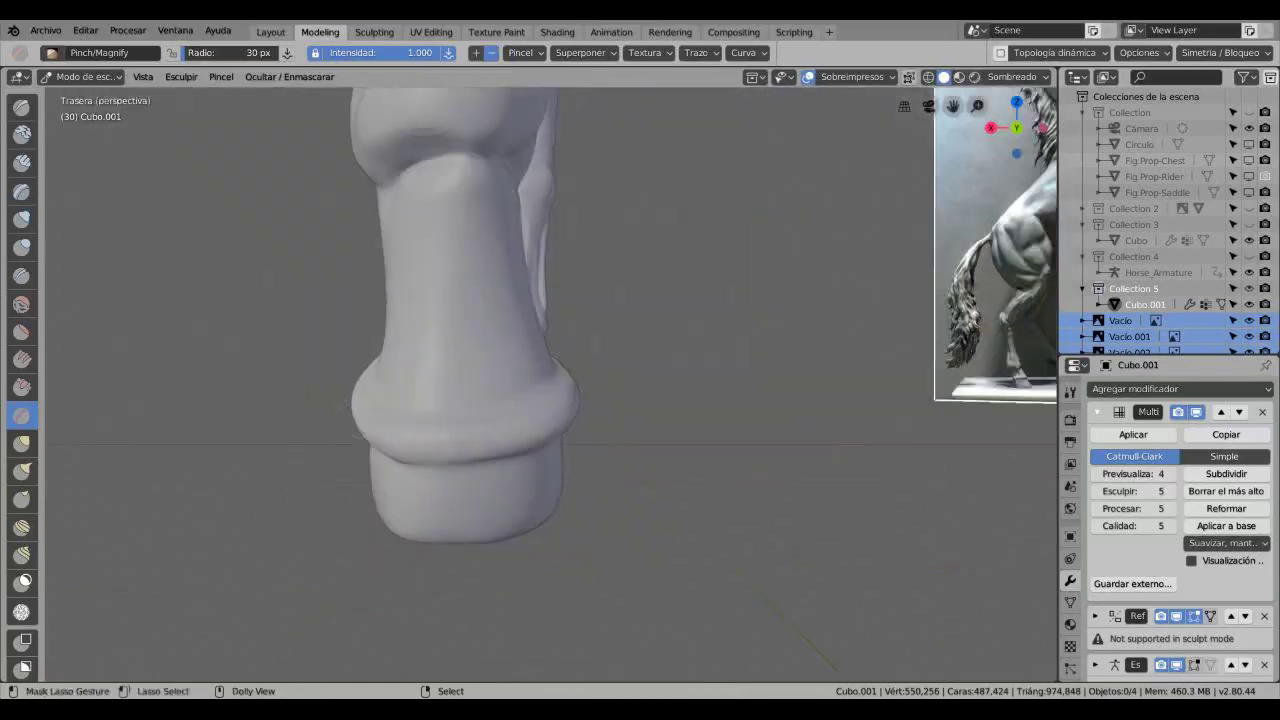
{"action": "mouse_move", "coordinate": [340, 385]}
{"action": "middle_mouse_down"}
{"action": "mouse_move", "coordinate": [446, 457]}
{"action": "mouse_move", "coordinate": [791, 471]}
{"action": "mouse_move", "coordinate": [818, 330]}
{"action": "mouse_move", "coordinate": [829, 450]}
{"action": "mouse_move", "coordinate": [632, 395]}
{"action": "mouse_move", "coordinate": [650, 420]}
{"action": "mouse_move", "coordinate": [600, 465]}
{"action": "mouse_move", "coordinate": [560, 420]}
{"action": "middle_mouse_up"}
Step: Sculpt fine tendon strands along the hind pastern and cannon with a 70 px Clay Strips brush at 0.300 strength
{"action": "key", "text": "c"}
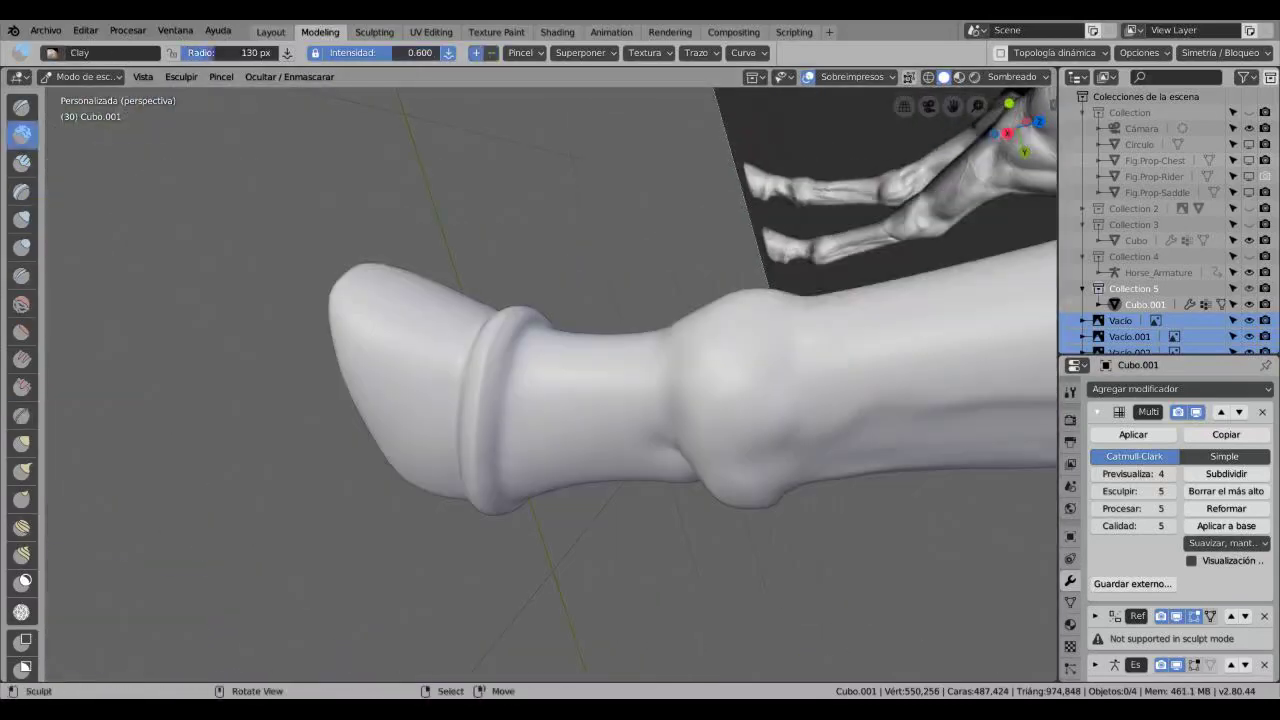
{"action": "left_click", "coordinate": [22, 161]}
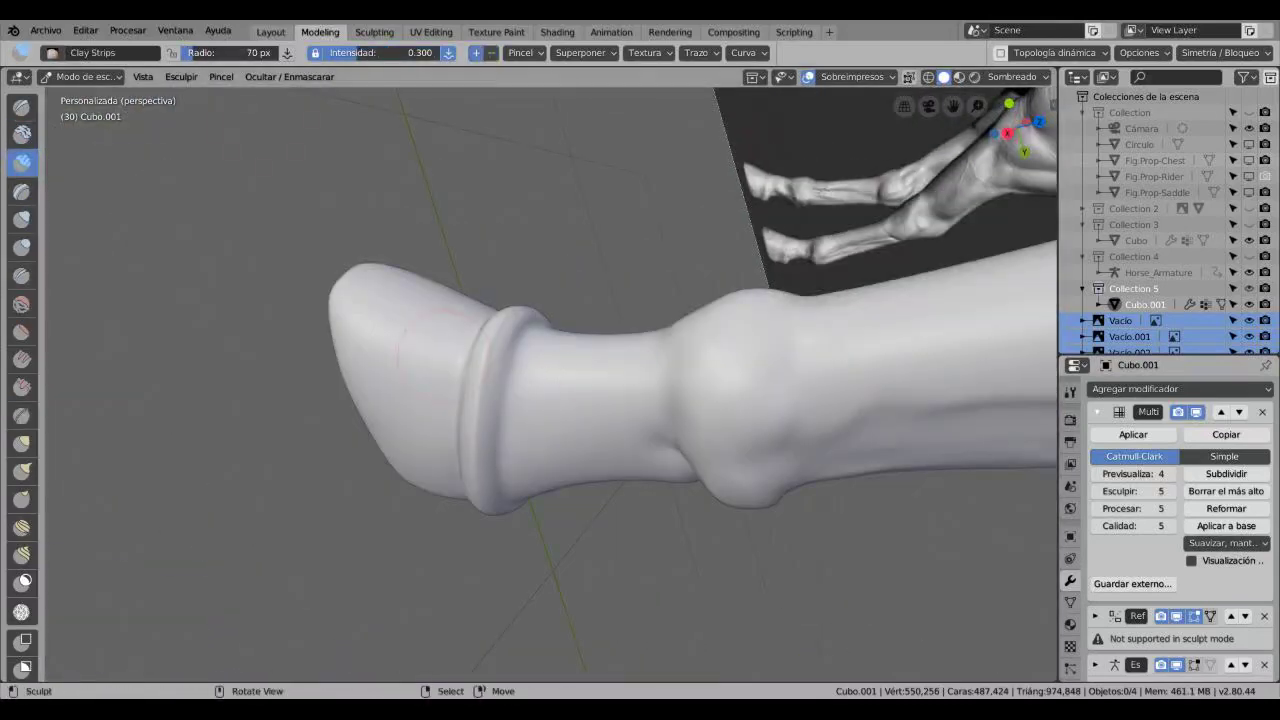
{"action": "scroll", "coordinate": [550, 380], "scroll_direction": "up", "scroll_amount": 3}
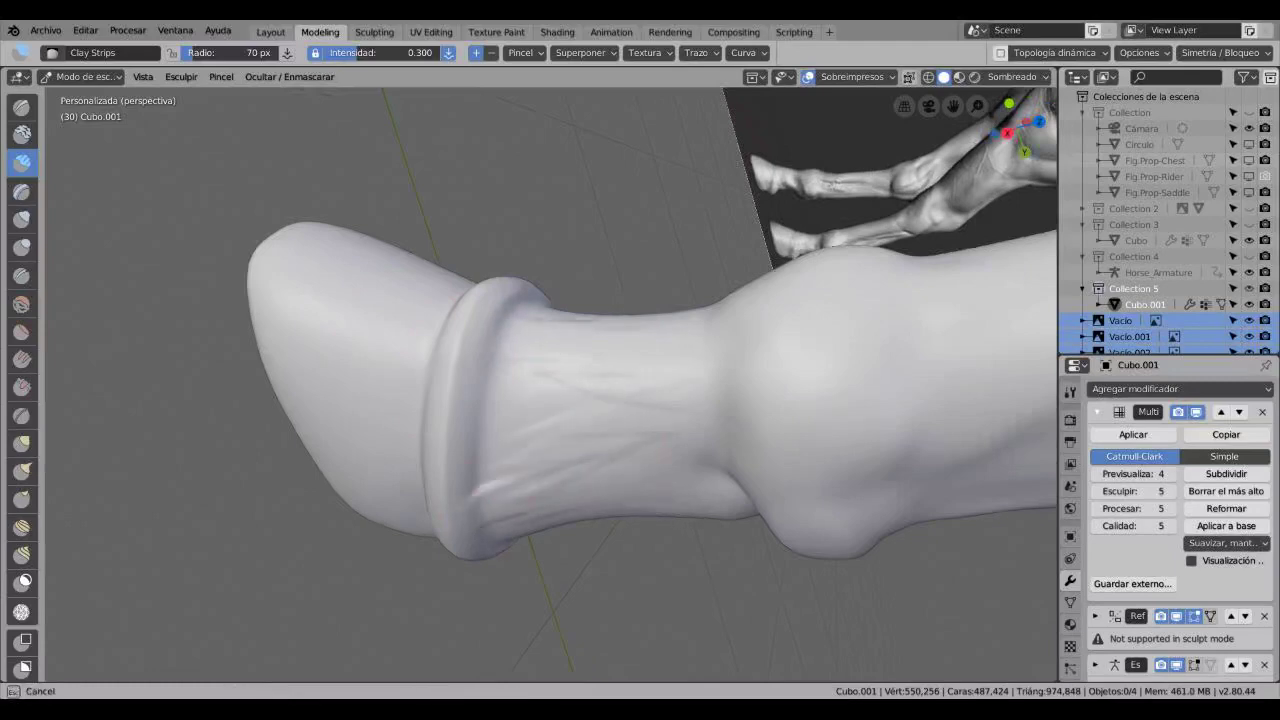
{"action": "scroll", "coordinate": [640, 380], "scroll_direction": "down", "scroll_amount": 5}
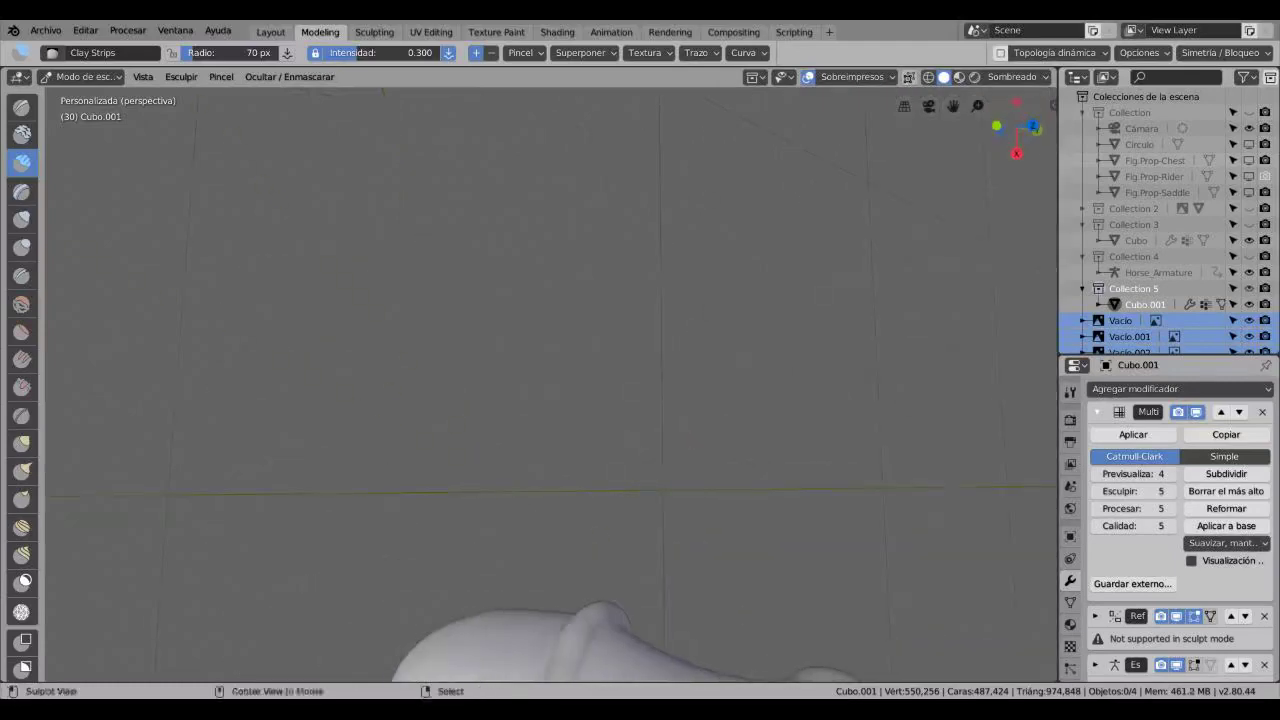
{"action": "middle_click_drag", "start_coordinate": [600, 400], "coordinate": [652, 311]}
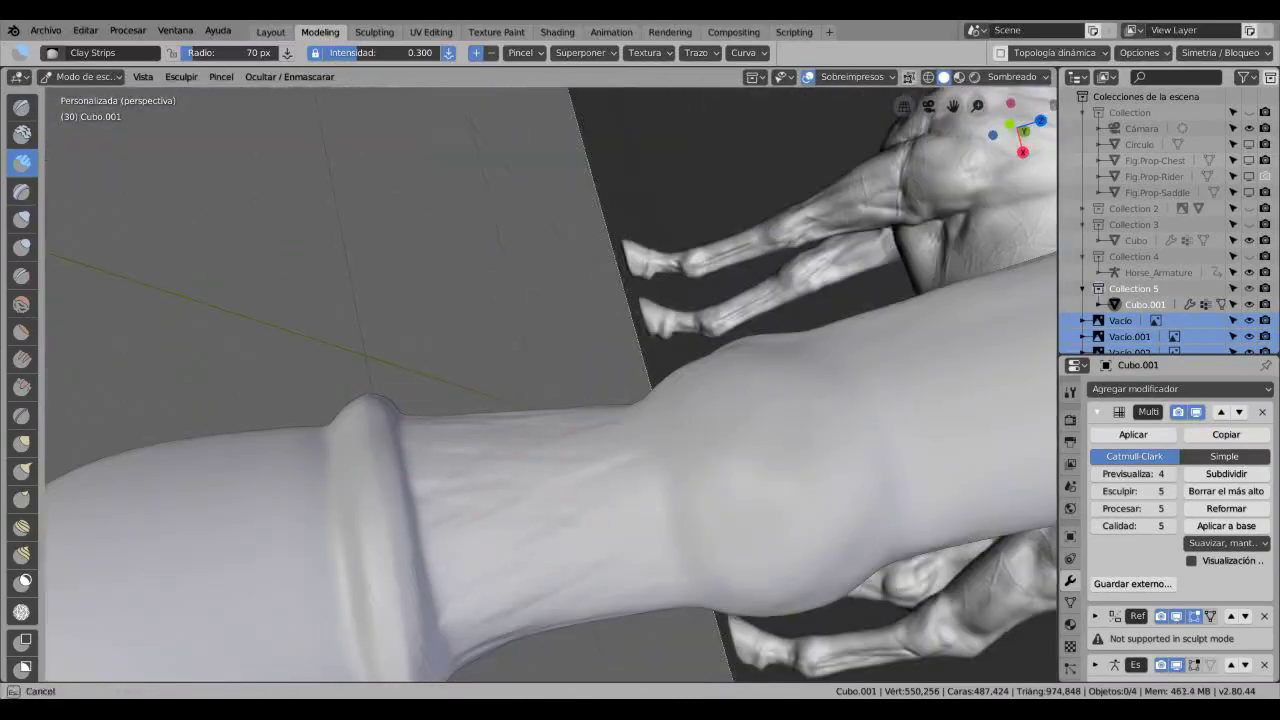
{"action": "mouse_move", "coordinate": [655, 458]}
{"action": "middle_mouse_down"}
{"action": "mouse_move", "coordinate": [570, 530]}
{"action": "mouse_move", "coordinate": [545, 460]}
{"action": "mouse_move", "coordinate": [545, 500]}
{"action": "mouse_move", "coordinate": [545, 420]}
{"action": "mouse_move", "coordinate": [600, 460]}
{"action": "mouse_move", "coordinate": [660, 460]}
{"action": "mouse_move", "coordinate": [485, 460]}
{"action": "mouse_move", "coordinate": [650, 460]}
{"action": "middle_mouse_up"}
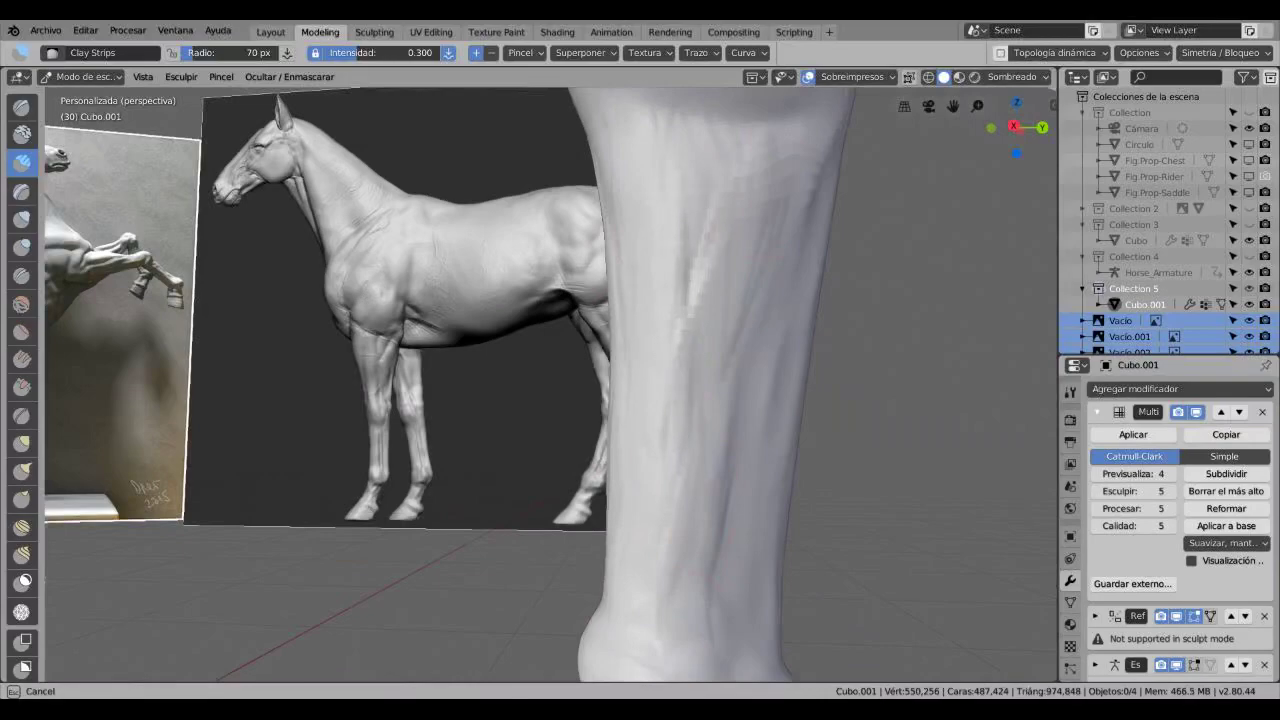
Step: Carve a crease around the underside of the hock with a 70 px Crease brush at 0.250 strength
{"action": "middle_click_drag", "start_coordinate": [650, 460], "coordinate": [840, 460]}
{"action": "key", "text": "shift+c"}
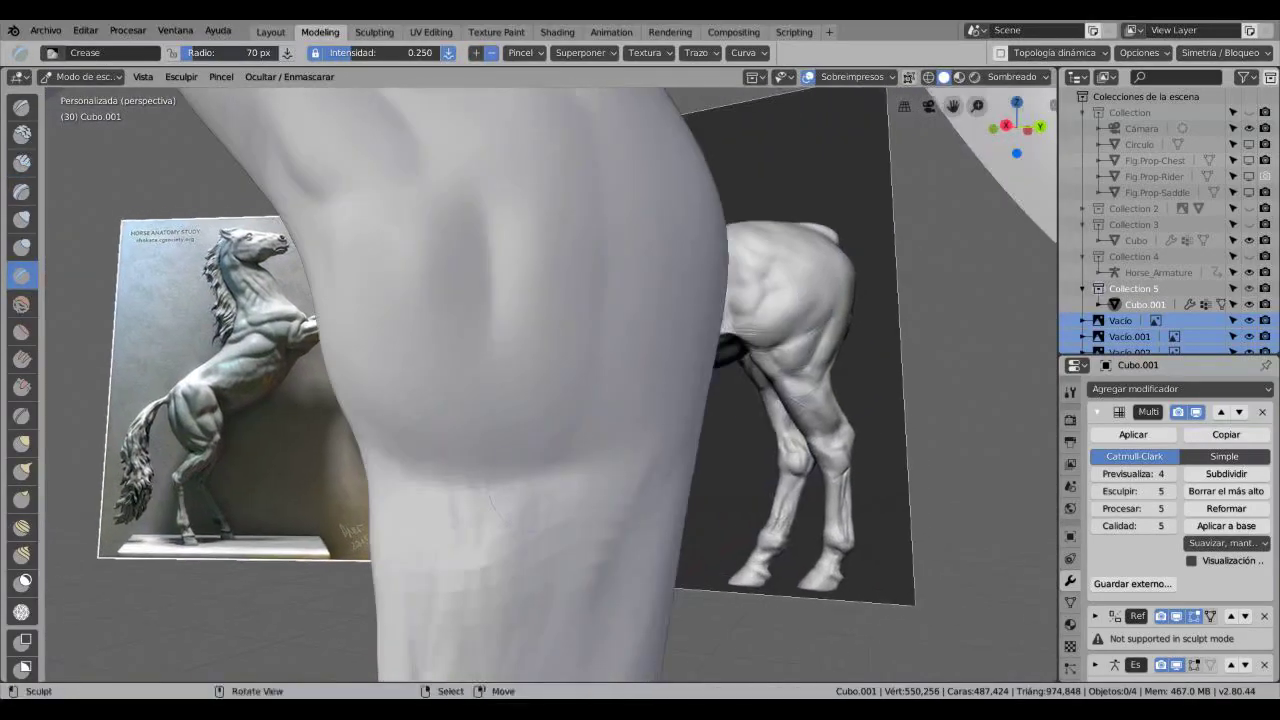
{"action": "left_click_drag", "start_coordinate": [522, 486], "coordinate": [384, 446]}
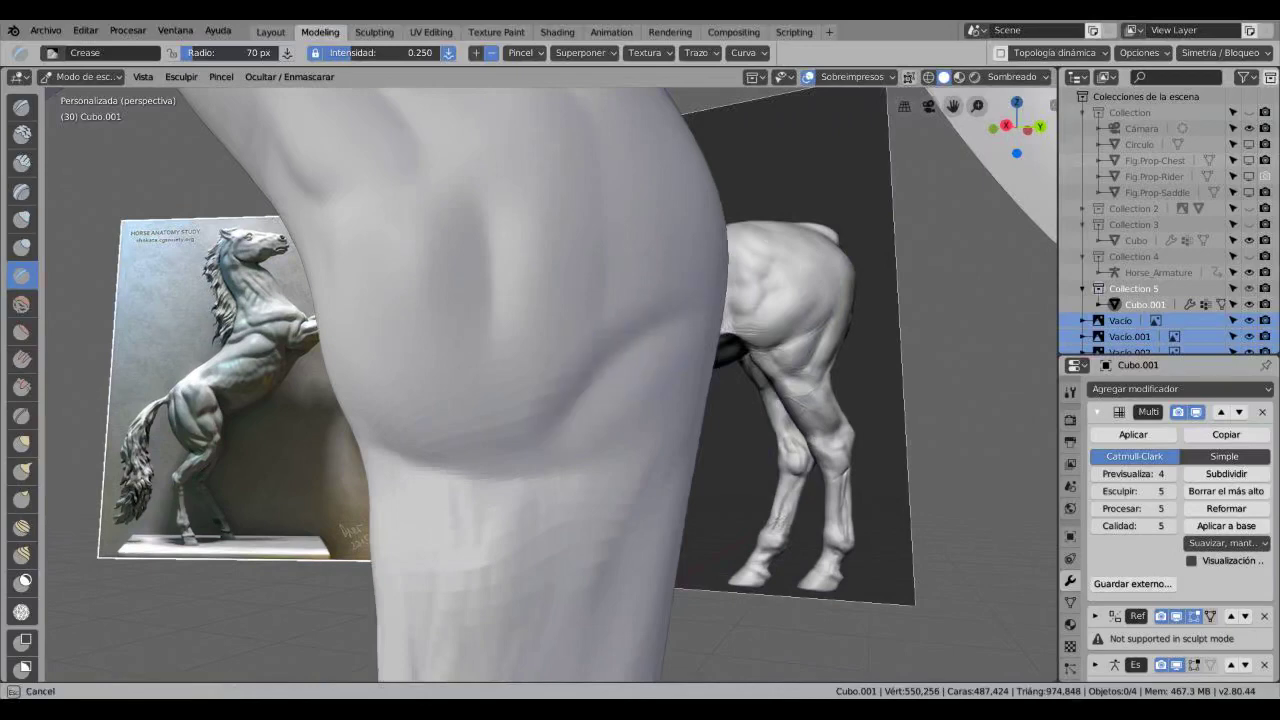
{"action": "scroll", "coordinate": [560, 380], "scroll_direction": "up", "scroll_amount": 3}
{"action": "middle_click_drag", "start_coordinate": [560, 380], "coordinate": [650, 385]}
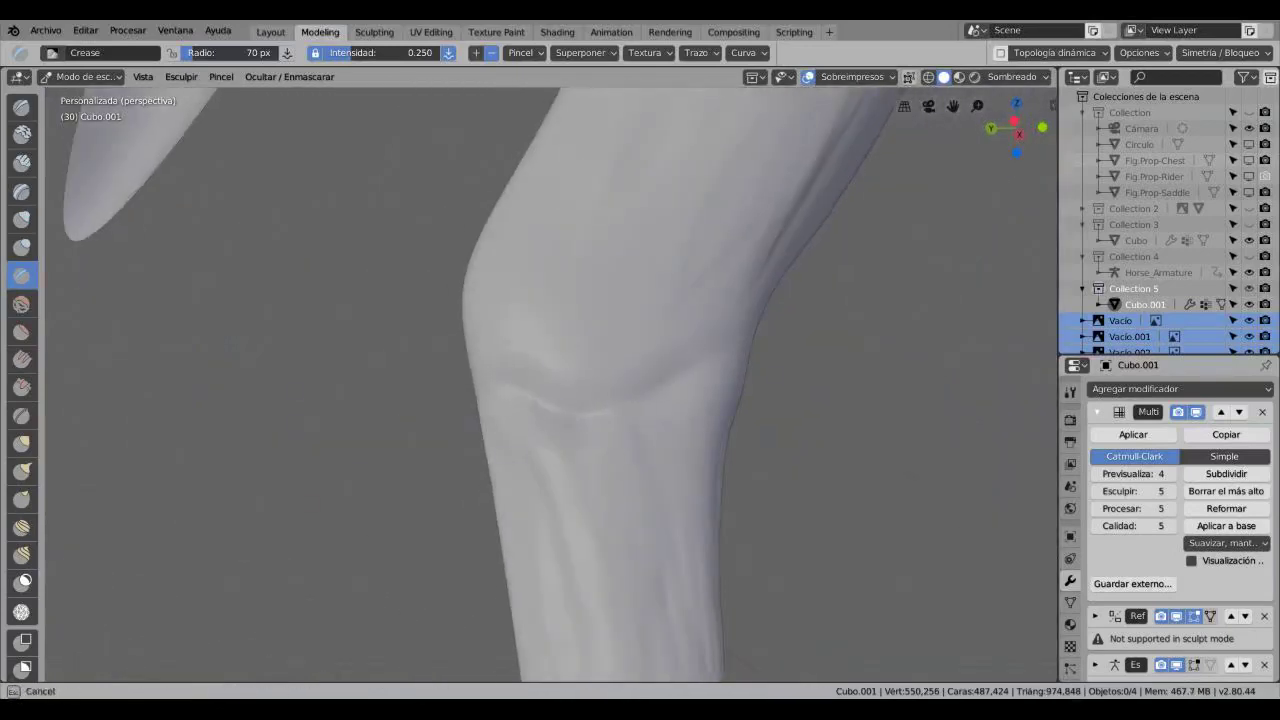
Step: Raise a bony bump on the hock with the 70 px Blob brush and add muscle strands to the upper hind leg with Clay Strips
{"action": "left_click", "coordinate": [22, 247]}
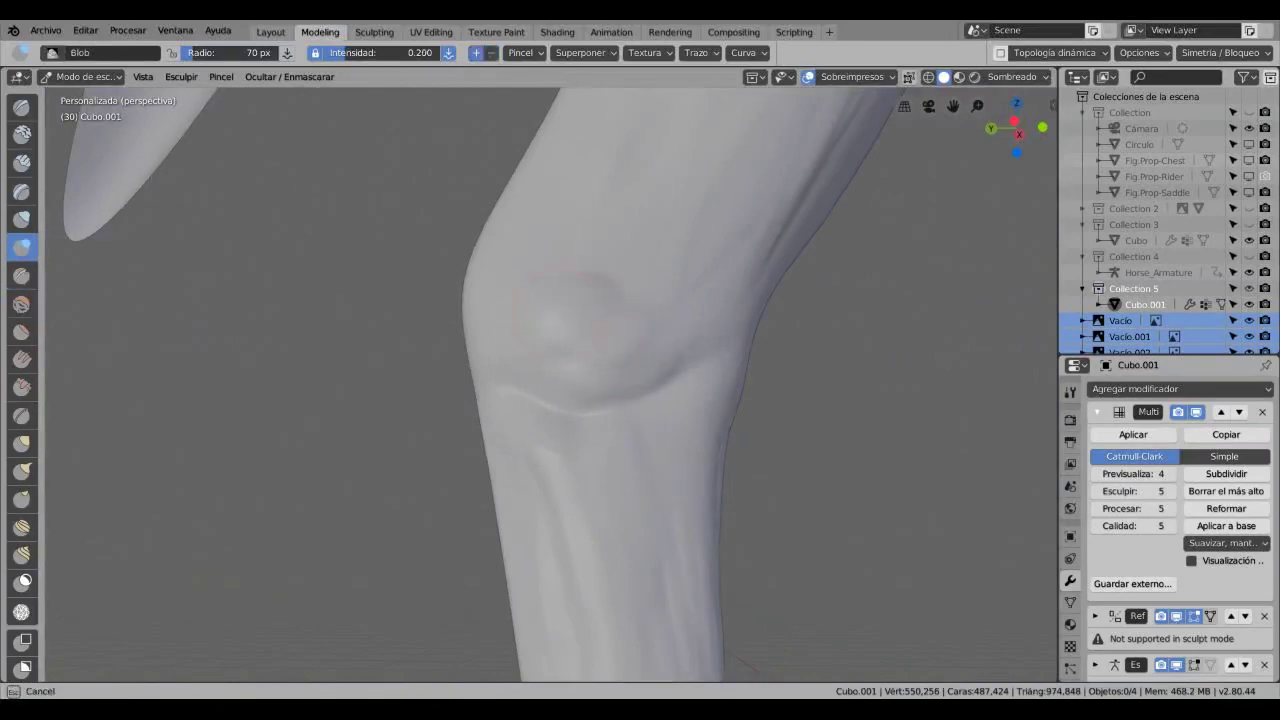
{"action": "mouse_move", "coordinate": [650, 385]}
{"action": "middle_mouse_down", "text": "ctrl"}
{"action": "mouse_move", "coordinate": [650, 440]}
{"action": "mouse_move", "coordinate": [410, 440]}
{"action": "mouse_move", "coordinate": [420, 350]}
{"action": "mouse_move", "coordinate": [480, 250]}
{"action": "mouse_move", "coordinate": [480, 210]}
{"action": "mouse_move", "coordinate": [560, 300]}
{"action": "middle_mouse_up", "text": "ctrl"}
{"action": "left_click", "coordinate": [22, 162]}
{"action": "left_click_drag", "start_coordinate": [515, 215], "coordinate": [590, 350]}
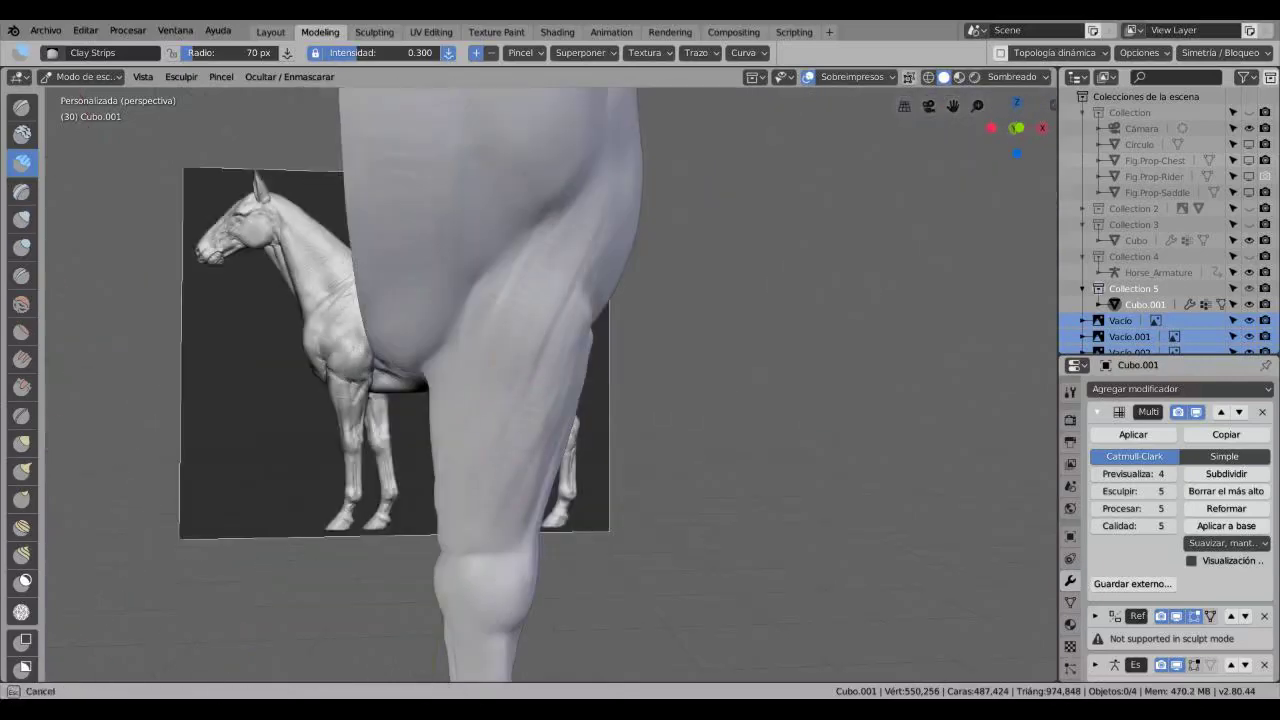
Step: Detail the hind fetlock and the tendons of the pastern below it with a 70 px Clay Strips brush at 0.300 strength
{"action": "key", "text": "shift+s"}
{"action": "mouse_move", "coordinate": [590, 350]}
{"action": "middle_mouse_down"}
{"action": "mouse_move", "coordinate": [533, 494]}
{"action": "mouse_move", "coordinate": [415, 480]}
{"action": "mouse_move", "coordinate": [500, 457]}
{"action": "mouse_move", "coordinate": [545, 400]}
{"action": "mouse_move", "coordinate": [560, 400]}
{"action": "mouse_move", "coordinate": [560, 320]}
{"action": "middle_mouse_up"}
{"action": "left_click", "coordinate": [22, 161]}
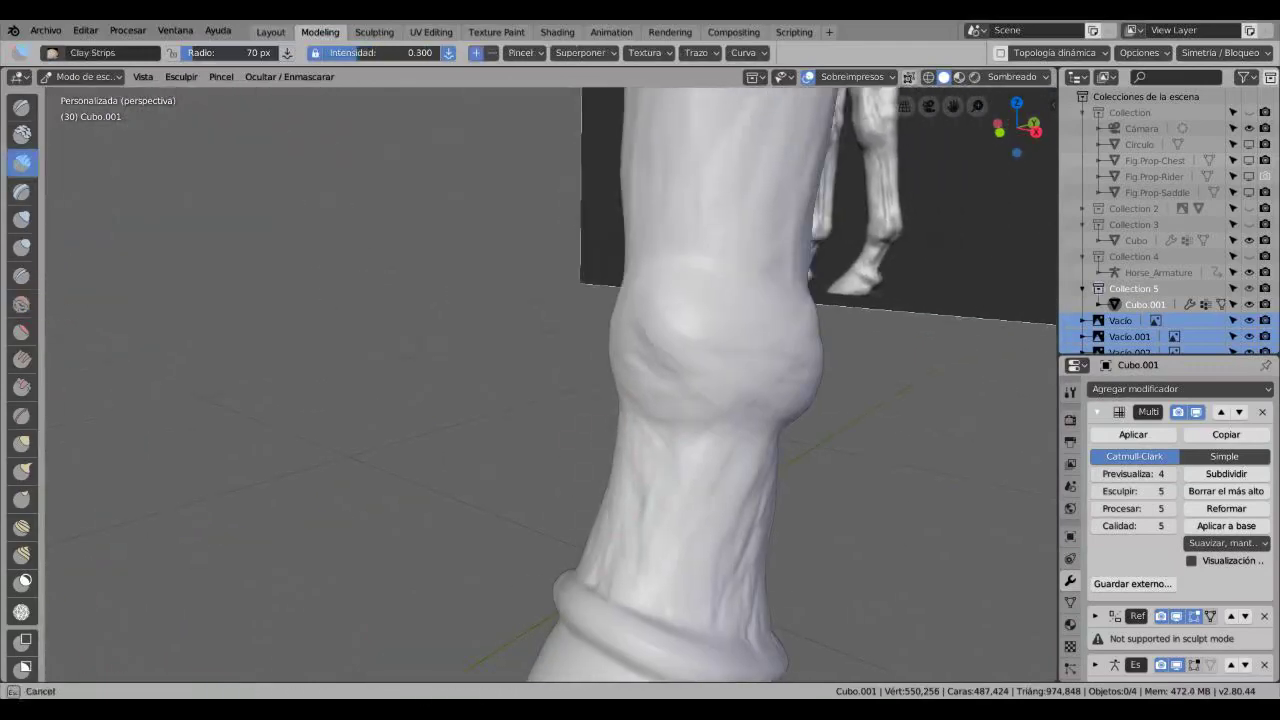
{"action": "left_click_drag", "start_coordinate": [757, 432], "coordinate": [757, 530]}
Step: Refine the bony forms and hollows around the hock from the rear and side with a 70 px Clay Strips brush
{"action": "mouse_move", "coordinate": [560, 380]}
{"action": "middle_mouse_down"}
{"action": "mouse_move", "coordinate": [640, 365]}
{"action": "mouse_move", "coordinate": [528, 368]}
{"action": "mouse_move", "coordinate": [475, 500]}
{"action": "mouse_move", "coordinate": [471, 457]}
{"action": "mouse_move", "coordinate": [800, 320]}
{"action": "mouse_move", "coordinate": [1053, 237]}
{"action": "mouse_move", "coordinate": [1045, 185]}
{"action": "mouse_move", "coordinate": [1000, 170]}
{"action": "mouse_move", "coordinate": [720, 177]}
{"action": "middle_mouse_up"}
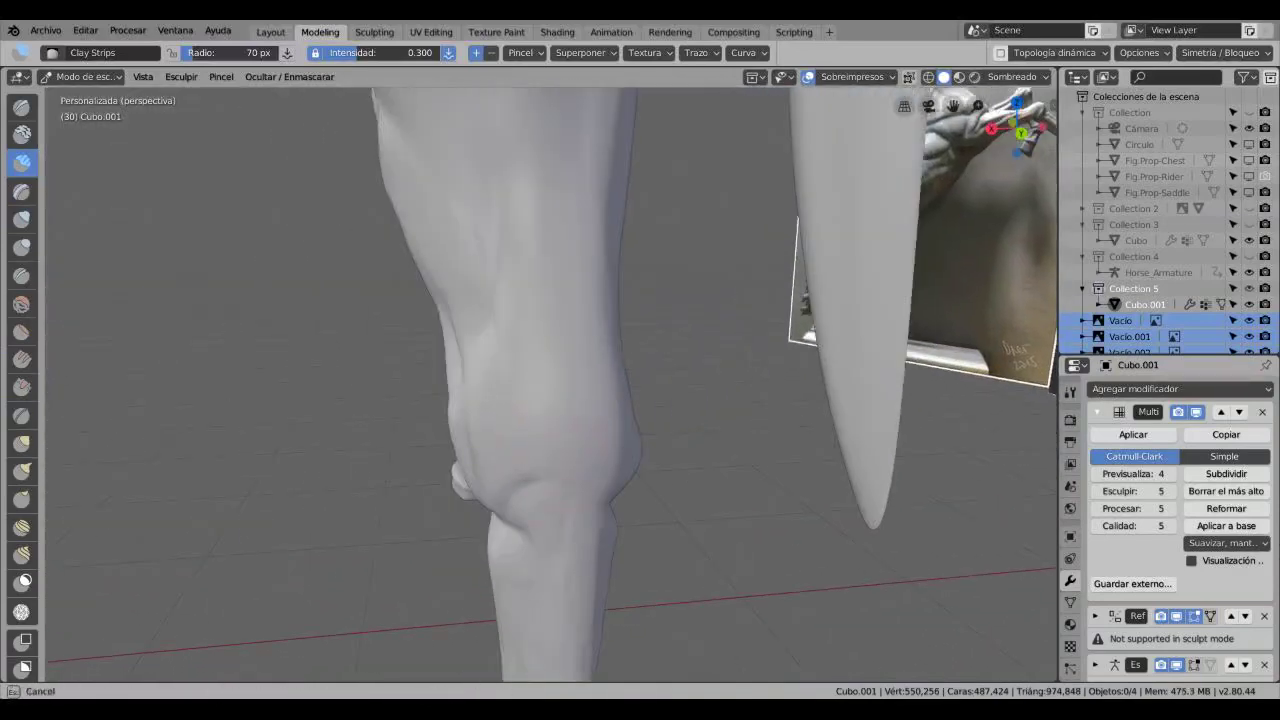
{"action": "middle_click_drag", "start_coordinate": [720, 177], "coordinate": [640, 179]}
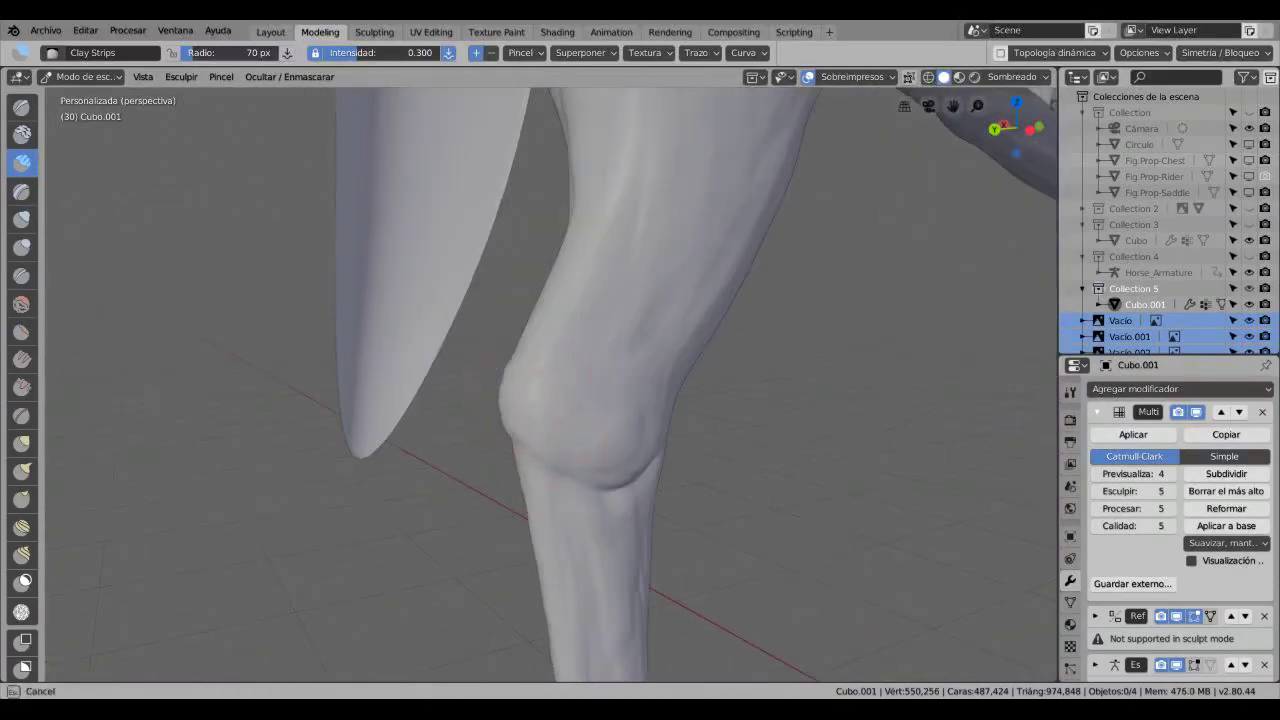
{"action": "left_click", "coordinate": [21, 190]}
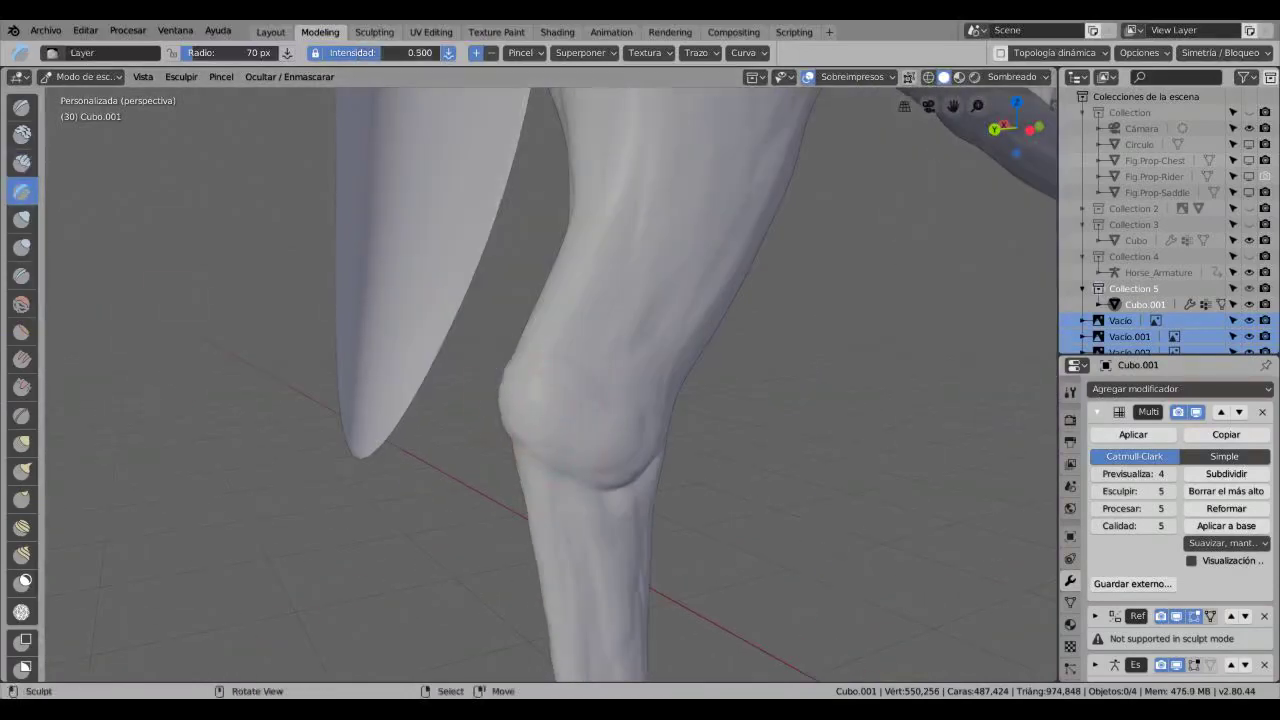
{"action": "middle_click_drag", "start_coordinate": [640, 179], "coordinate": [150, 192]}
{"action": "left_click", "coordinate": [21, 246]}
{"action": "left_click", "coordinate": [21, 162]}
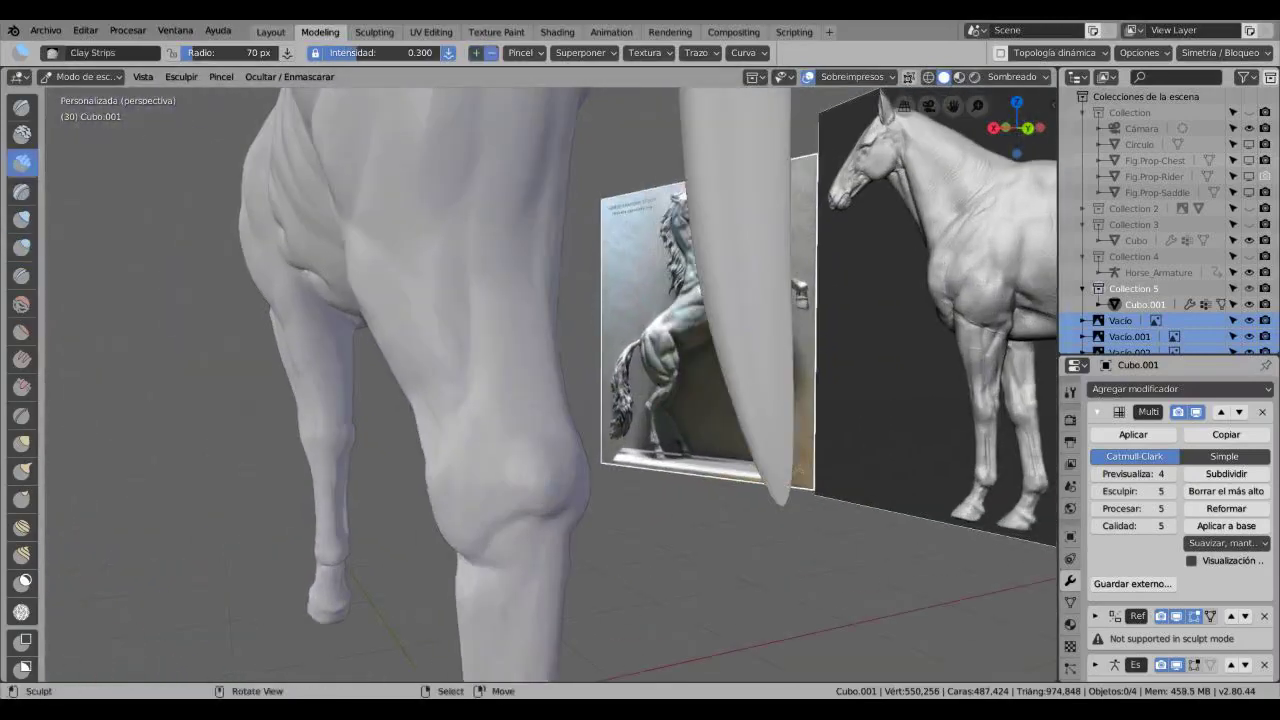
Step: Try to carve a muscle line across the upper neck with a 20 px SculptDraw brush at 0.300 strength
{"action": "mouse_move", "coordinate": [400, 300]}
{"action": "middle_mouse_down"}
{"action": "mouse_move", "coordinate": [440, 300]}
{"action": "mouse_move", "coordinate": [170, 300]}
{"action": "mouse_move", "coordinate": [160, 270]}
{"action": "mouse_move", "coordinate": [640, 270]}
{"action": "middle_mouse_up"}
{"action": "scroll", "coordinate": [330, 300], "scroll_direction": "down", "scroll_amount": 2}
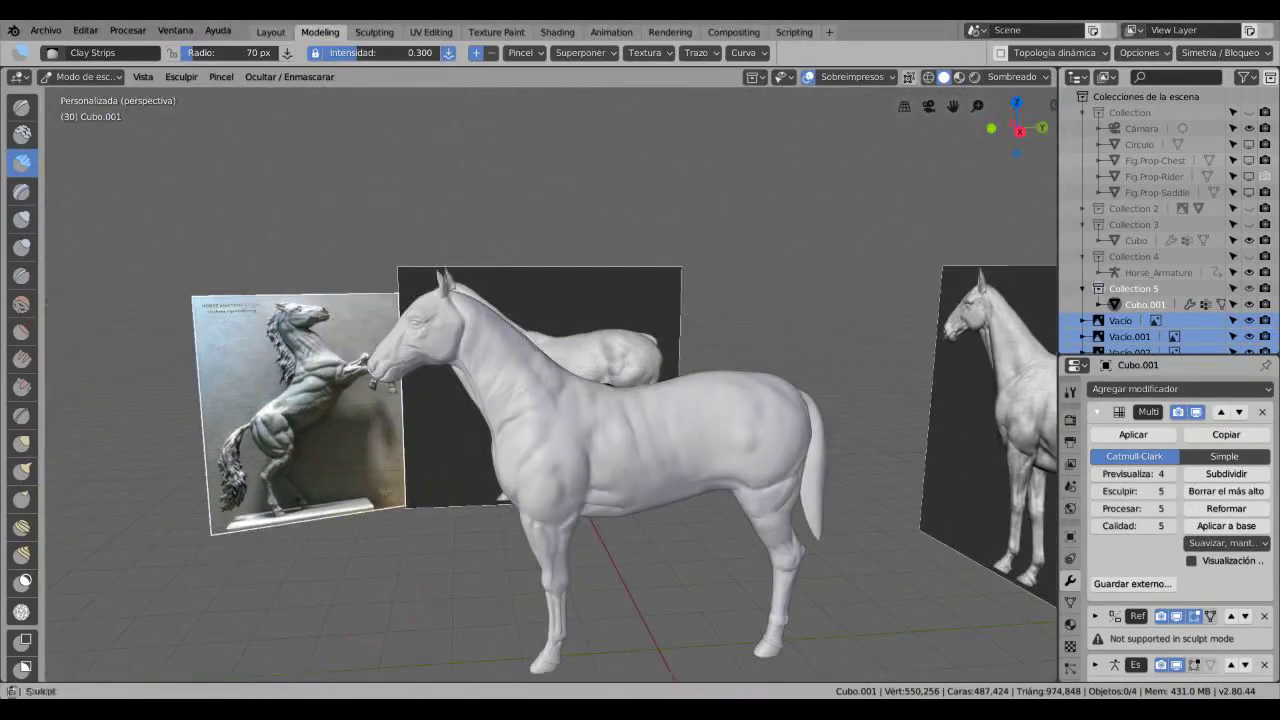
{"action": "scroll", "coordinate": [555, 385], "scroll_direction": "up", "scroll_amount": 5}
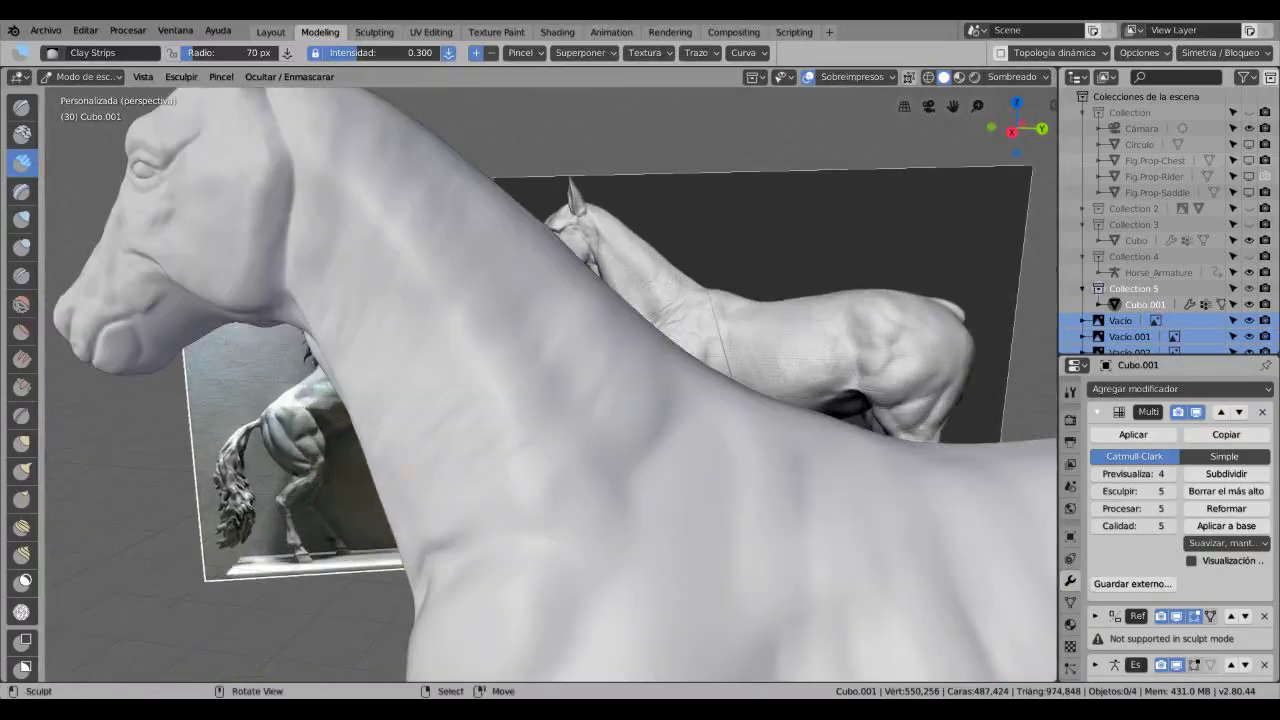
{"action": "key", "text": "x"}
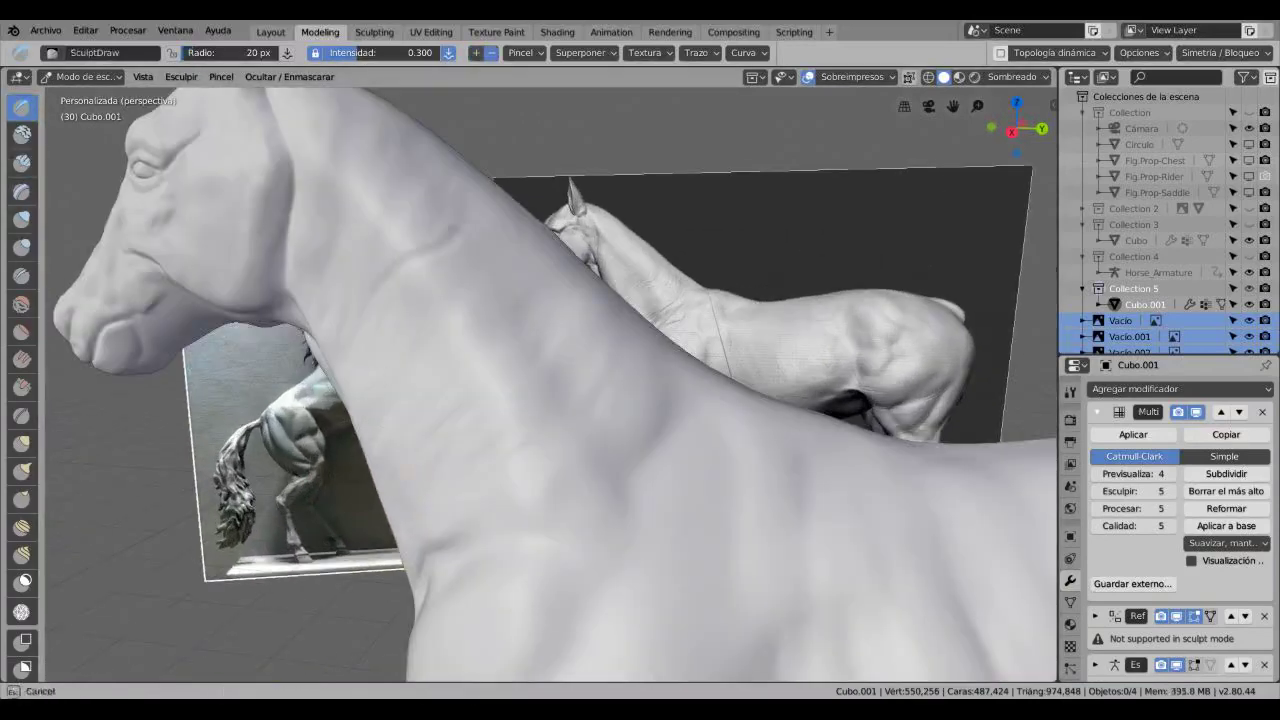
Step: Sculpt thin raised skin folds and veins along the side of the neck with an additive 10 px Crease brush
{"action": "key", "text": "shift+c"}
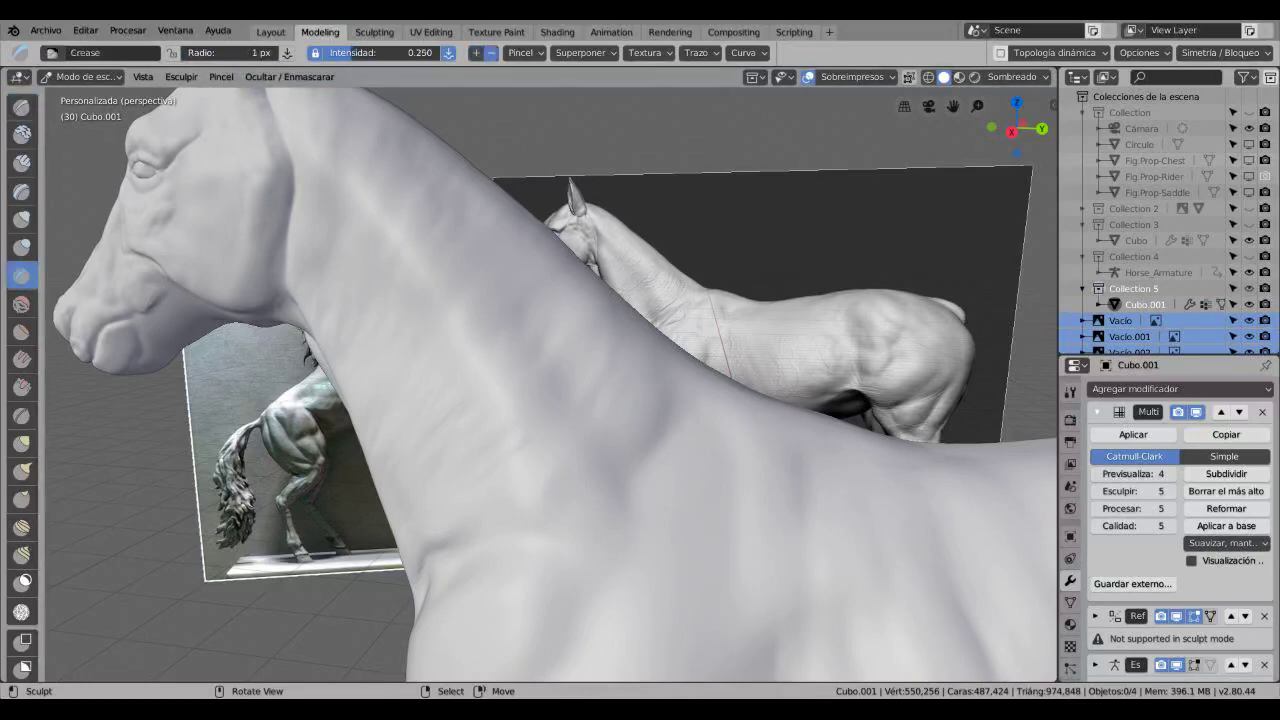
{"action": "left_click_drag", "start_coordinate": [230, 52], "coordinate": [245, 52]}
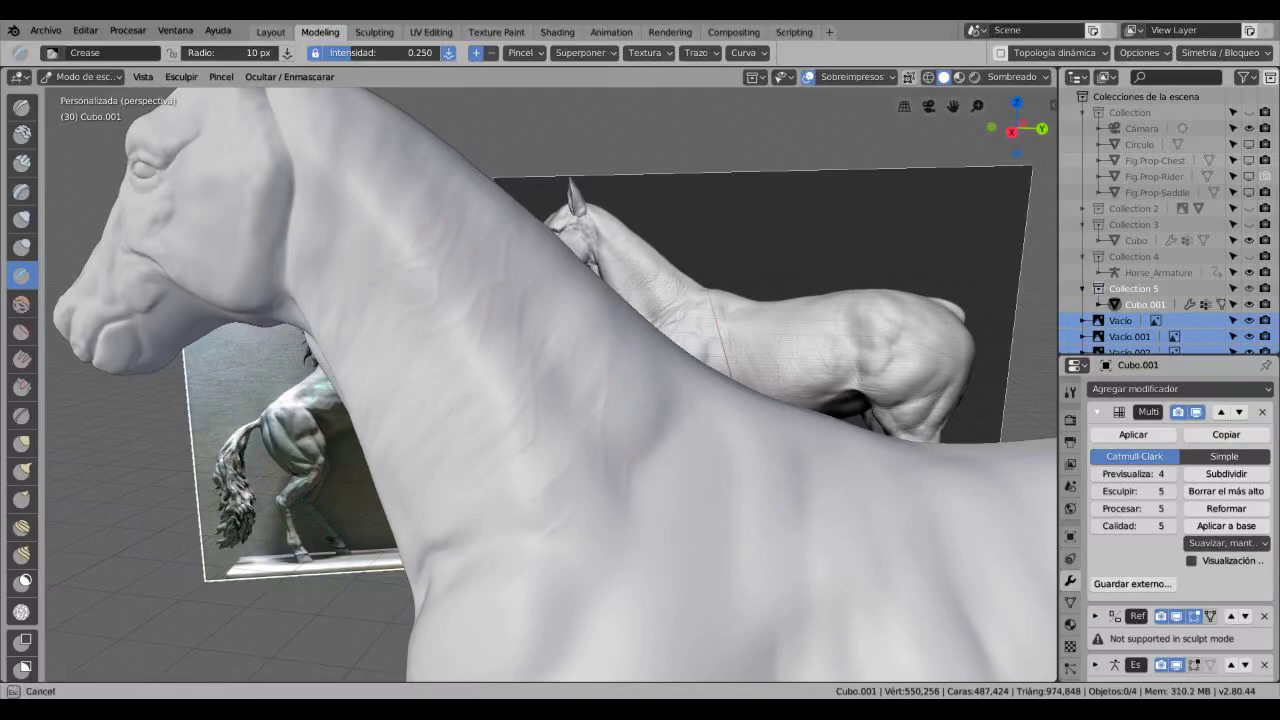
{"action": "middle_click_drag", "start_coordinate": [550, 380], "coordinate": [700, 425]}
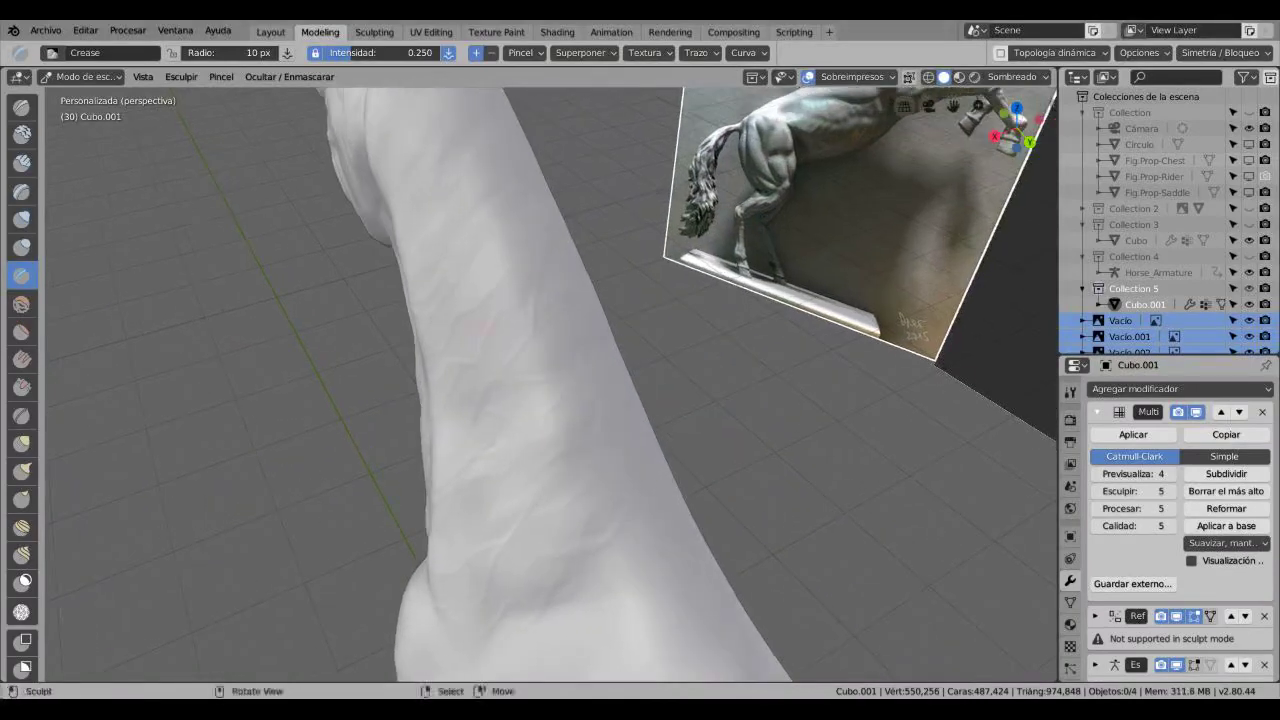
{"action": "middle_click_drag", "start_coordinate": [700, 425], "coordinate": [620, 405]}
Step: Deepen the groove between the jaw and the neck with a 50 px subtractive Crease brush
{"action": "middle_click_drag", "start_coordinate": [560, 578], "coordinate": [260, 545]}
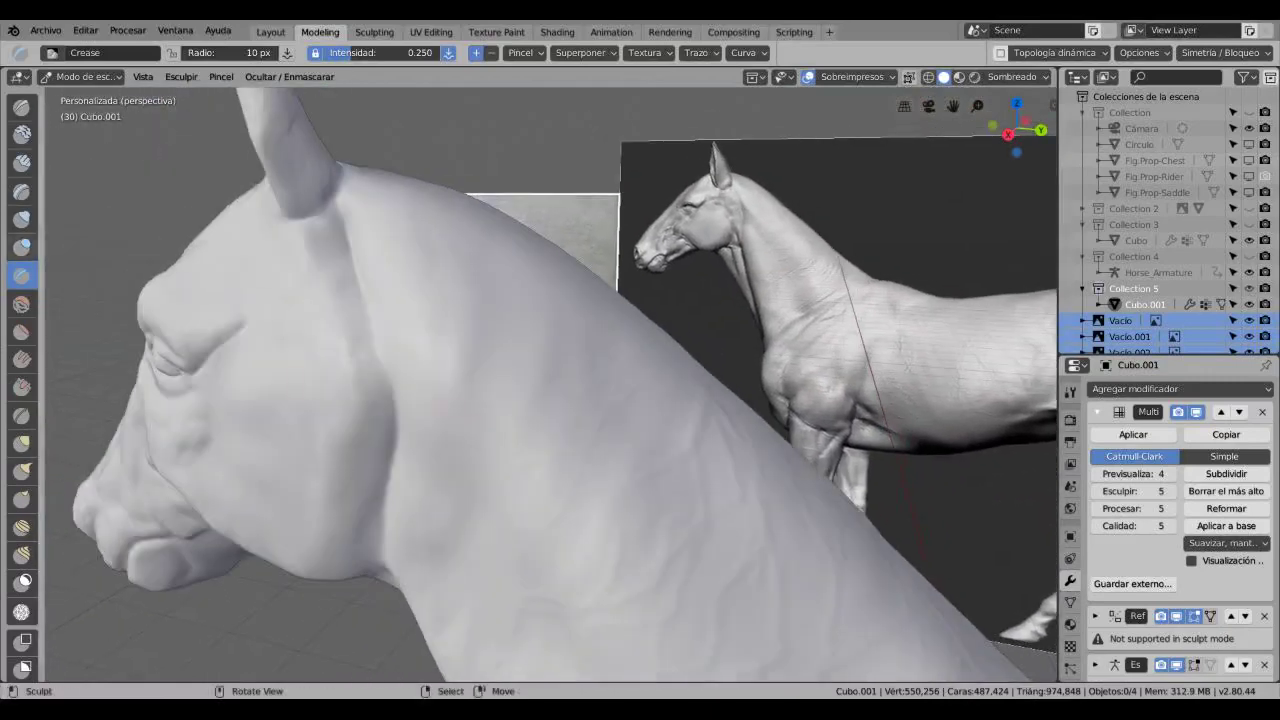
{"action": "key", "text": "f"}
{"action": "left_click", "coordinate": [403, 318]}
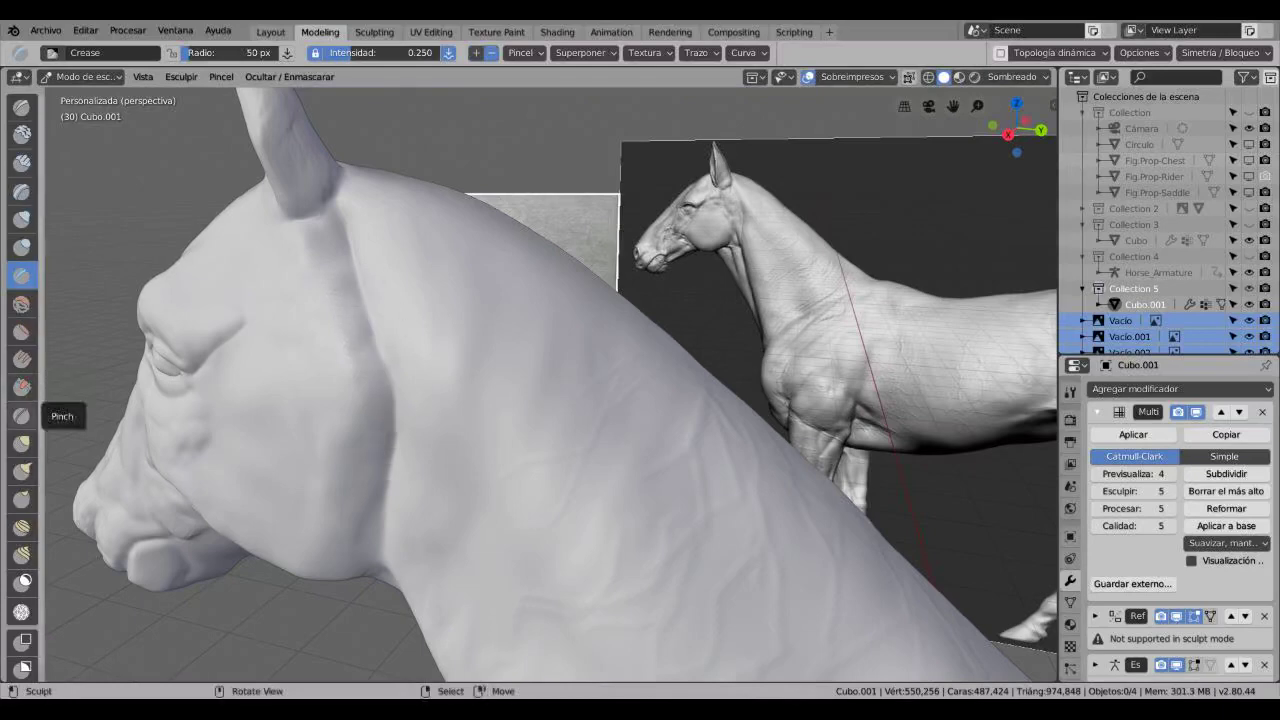
Step: Flatten and define the forms of the cheek and upper neck with a 50 px Scrape/Peaks brush at 0.200 strength
{"action": "left_click", "coordinate": [21, 387]}
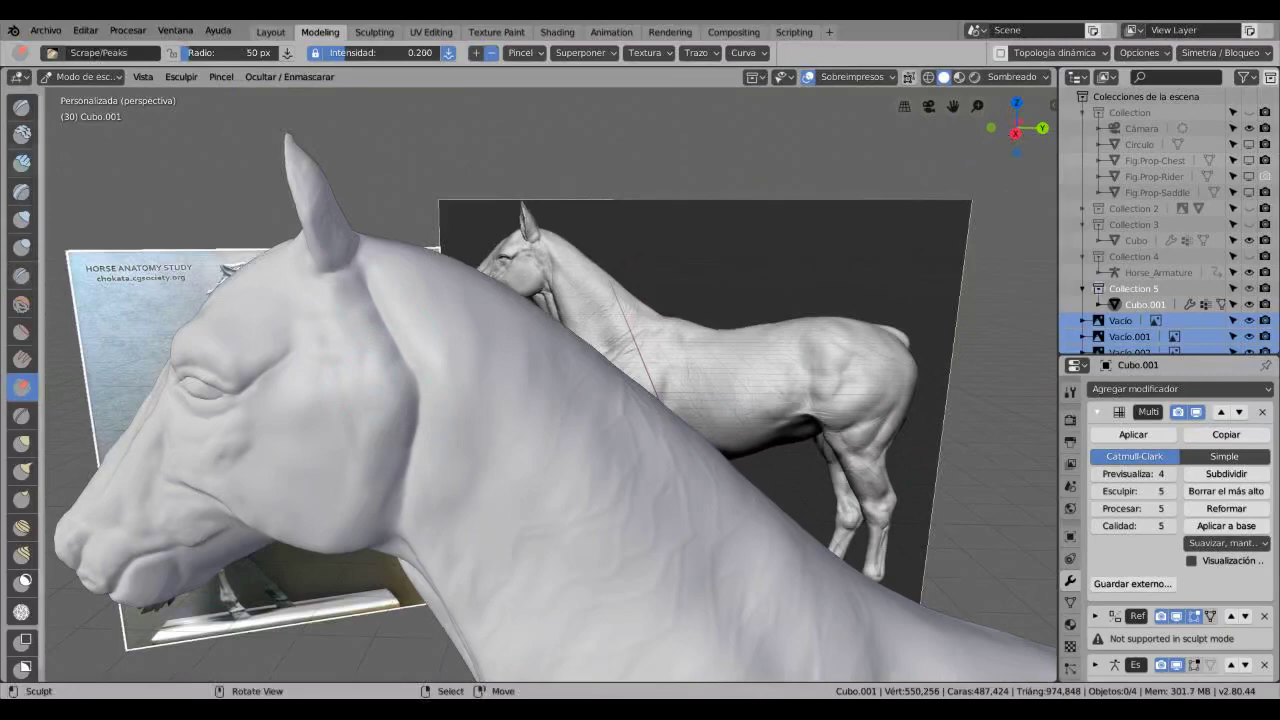
{"action": "key", "text": "x"}
{"action": "mouse_move", "coordinate": [560, 360]}
{"action": "middle_mouse_down"}
{"action": "mouse_move", "coordinate": [416, 358]}
{"action": "mouse_move", "coordinate": [540, 362]}
{"action": "mouse_move", "coordinate": [520, 400]}
{"action": "middle_mouse_up"}
{"action": "left_click", "coordinate": [22, 358]}
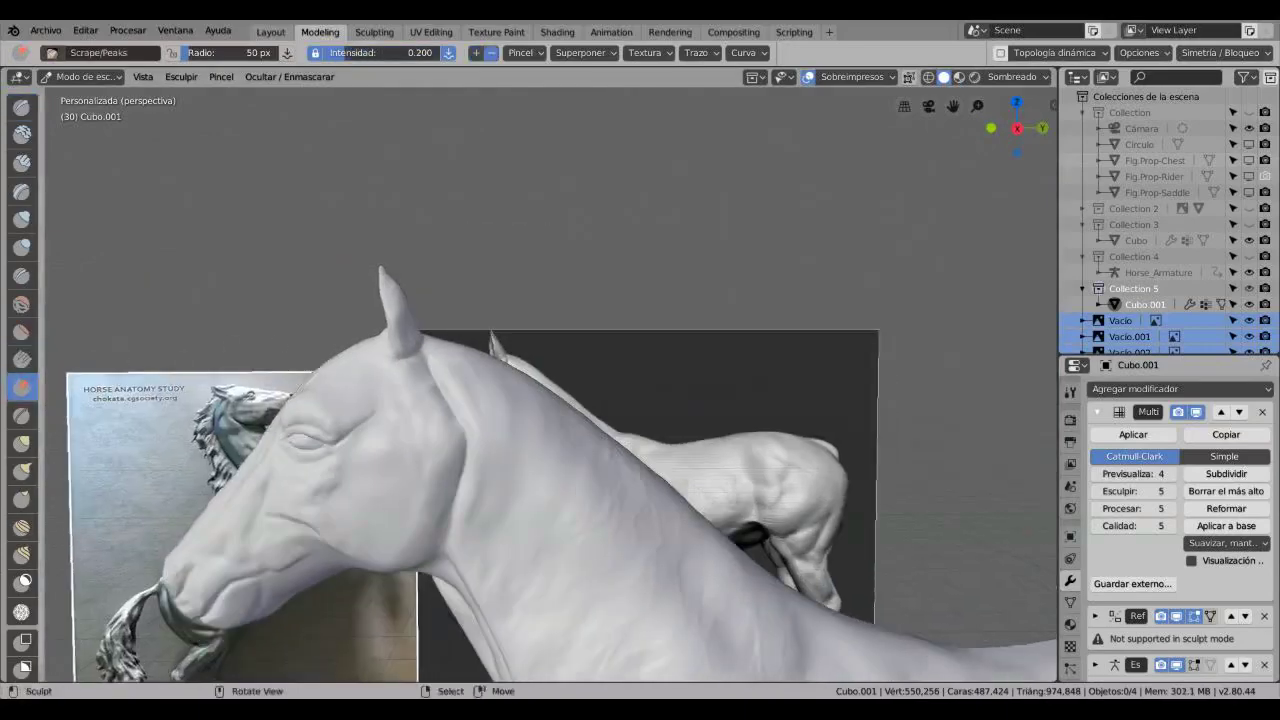
Step: Soften the head and neck with a 50 px Smooth brush at 0.600 strength and save the file
{"action": "mouse_move", "coordinate": [420, 365]}
{"action": "middle_mouse_down"}
{"action": "mouse_move", "coordinate": [520, 355]}
{"action": "mouse_move", "coordinate": [349, 451]}
{"action": "mouse_move", "coordinate": [545, 362]}
{"action": "mouse_move", "coordinate": [280, 390]}
{"action": "middle_mouse_up"}
{"action": "key", "text": "shift+s"}
{"action": "key", "text": "ctrl+s"}
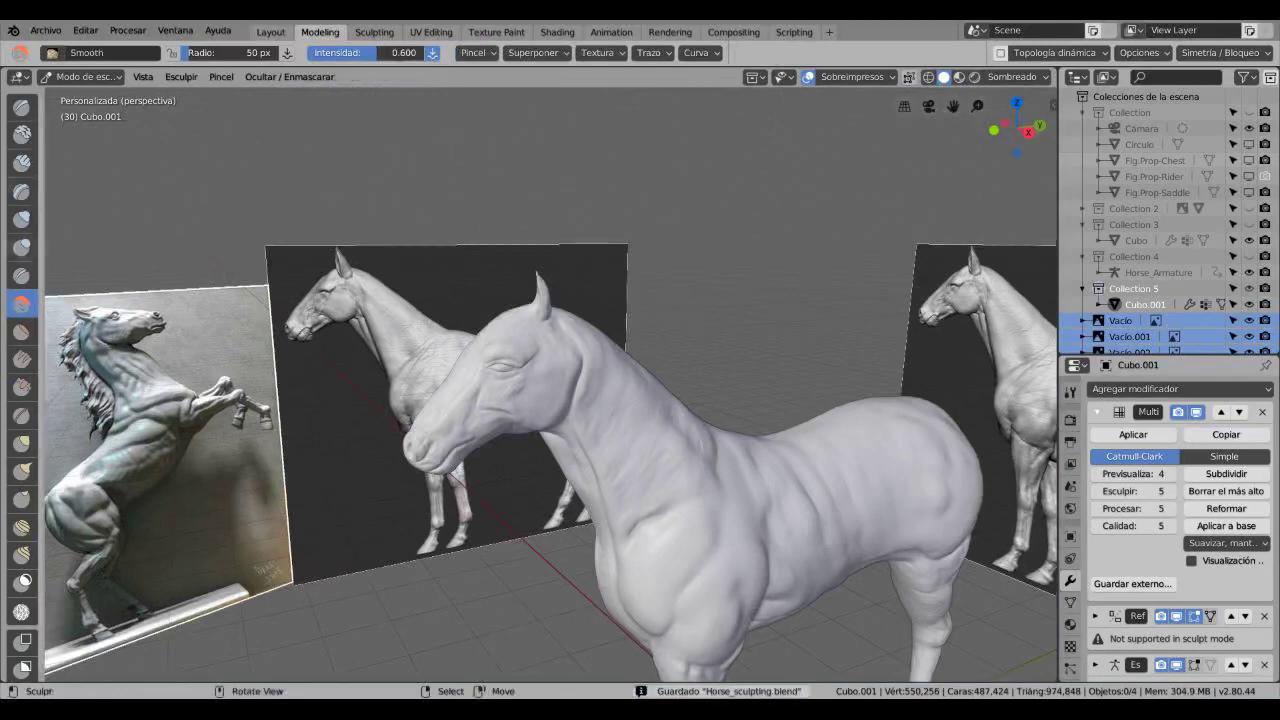
Step: Examine the horse's head and whole body against the reference images, switching to Object Mode and back to Sculpt Mode
{"action": "left_click", "coordinate": [22, 246]}
{"action": "left_click", "coordinate": [22, 133]}
{"action": "scroll", "coordinate": [550, 386], "scroll_direction": "up", "scroll_amount": 6}
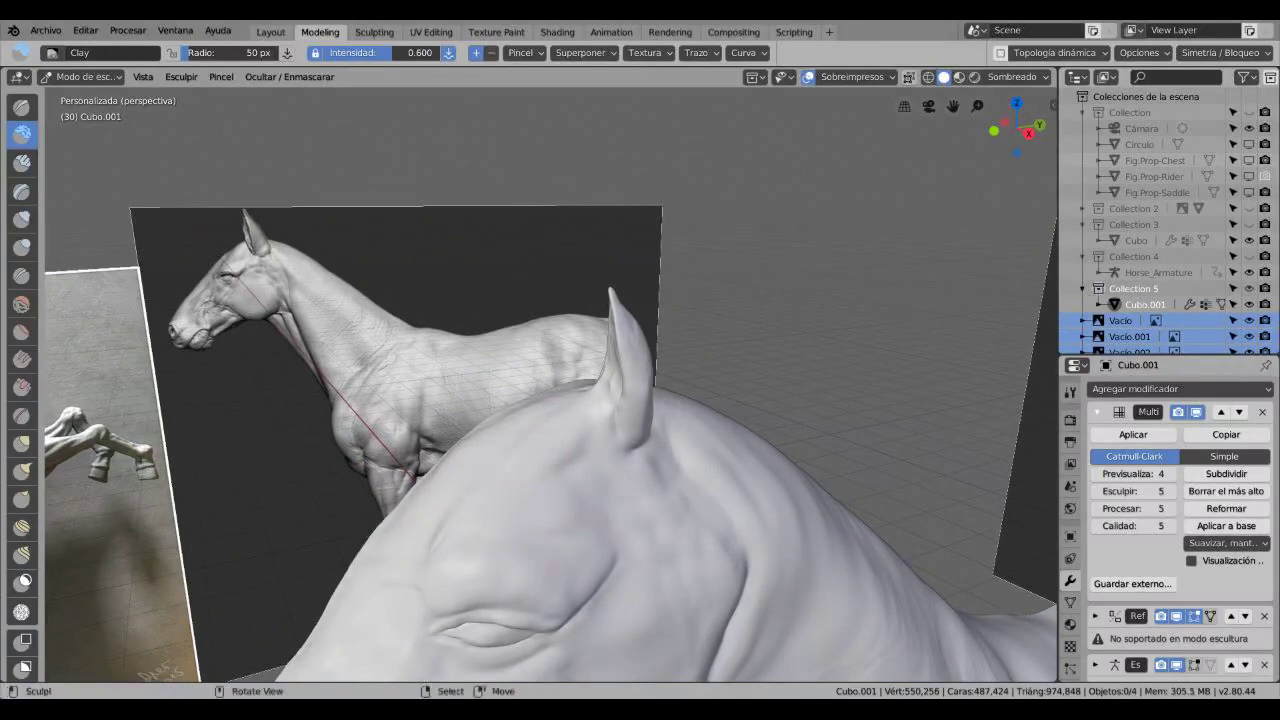
{"action": "mouse_move", "coordinate": [607, 516]}
{"action": "middle_mouse_down"}
{"action": "mouse_move", "coordinate": [293, 520]}
{"action": "mouse_move", "coordinate": [220, 480]}
{"action": "mouse_move", "coordinate": [140, 390]}
{"action": "middle_mouse_up"}
{"action": "left_click", "coordinate": [83, 76]}
{"action": "left_click", "coordinate": [86, 95]}
{"action": "middle_click_drag", "start_coordinate": [400, 400], "coordinate": [600, 370]}
{"action": "middle_click_drag", "start_coordinate": [550, 380], "coordinate": [700, 215]}
{"action": "left_click", "coordinate": [83, 76]}
{"action": "left_click", "coordinate": [91, 130]}
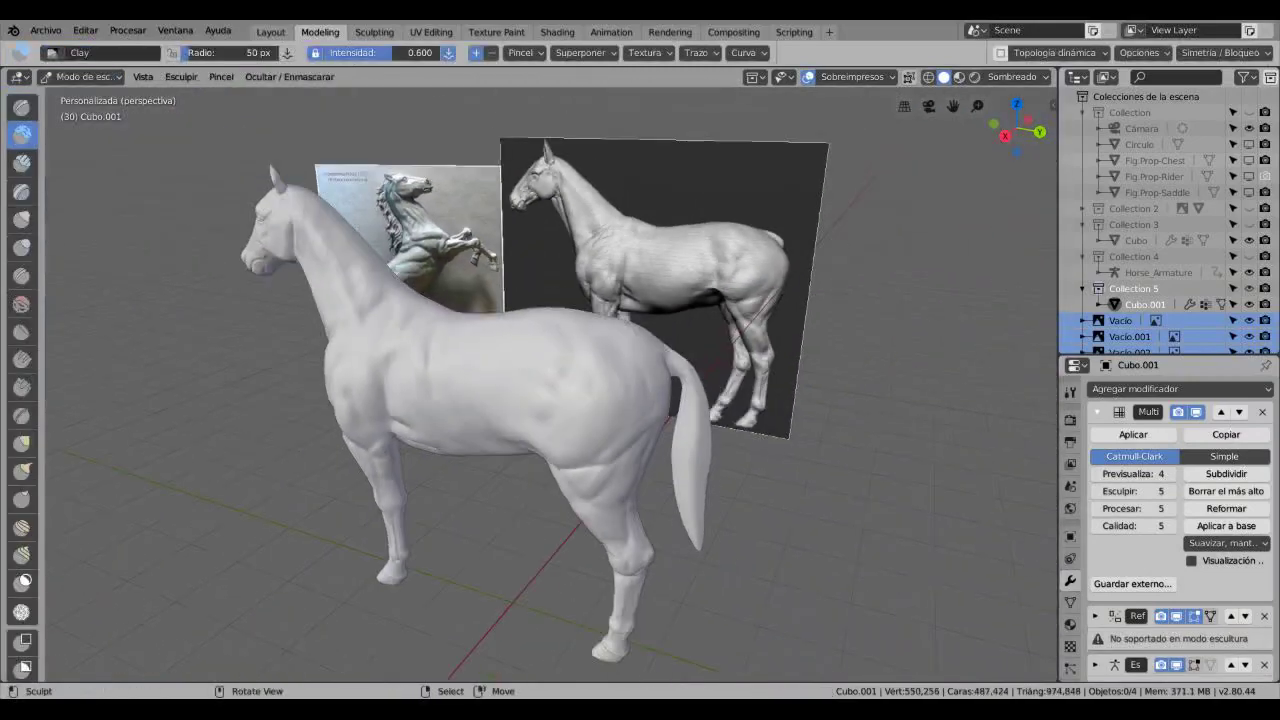
Step: Build up the rump muscles with a 50 px Clay Strips brush at 0.300 strength and soften them with Smooth at 0.600
{"action": "scroll", "coordinate": [550, 380], "scroll_direction": "up", "scroll_amount": 3}
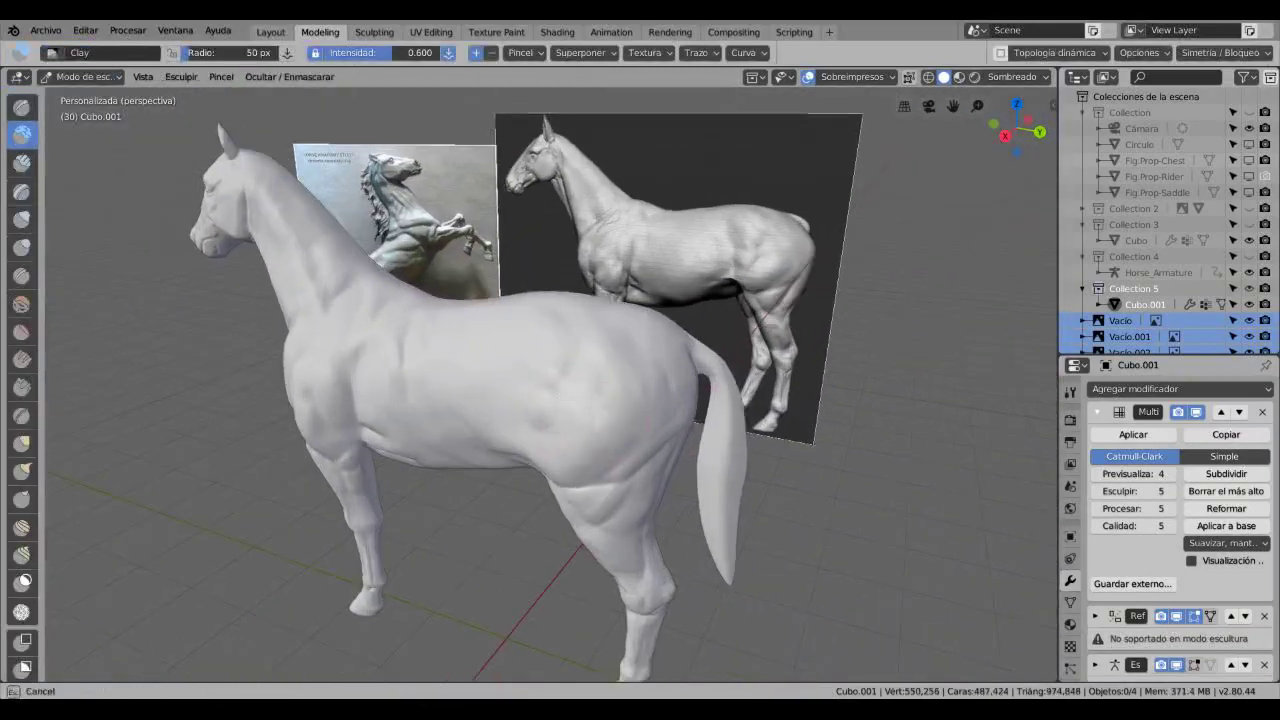
{"action": "scroll", "coordinate": [550, 380], "scroll_direction": "up", "scroll_amount": 4}
{"action": "left_click", "coordinate": [21, 161]}
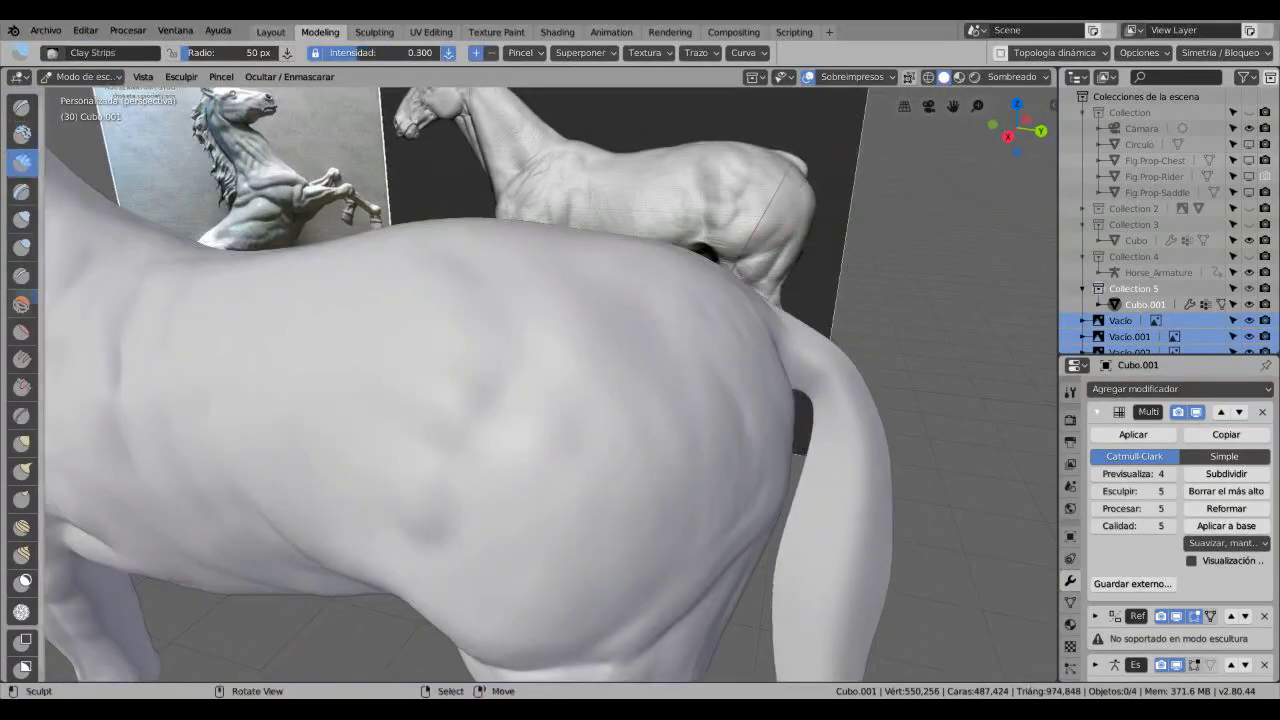
{"action": "scroll", "coordinate": [550, 380], "scroll_direction": "down", "scroll_amount": 8}
{"action": "key", "text": "s"}
{"action": "scroll", "coordinate": [550, 380], "scroll_direction": "up", "scroll_amount": 3}
{"action": "scroll", "coordinate": [550, 380], "scroll_direction": "down", "scroll_amount": 3}
{"action": "middle_click_drag", "start_coordinate": [550, 380], "coordinate": [650, 390]}
{"action": "mouse_move", "coordinate": [300, 372]}
{"action": "middle_mouse_down"}
{"action": "mouse_move", "coordinate": [420, 372]}
{"action": "mouse_move", "coordinate": [195, 340]}
{"action": "middle_mouse_up"}
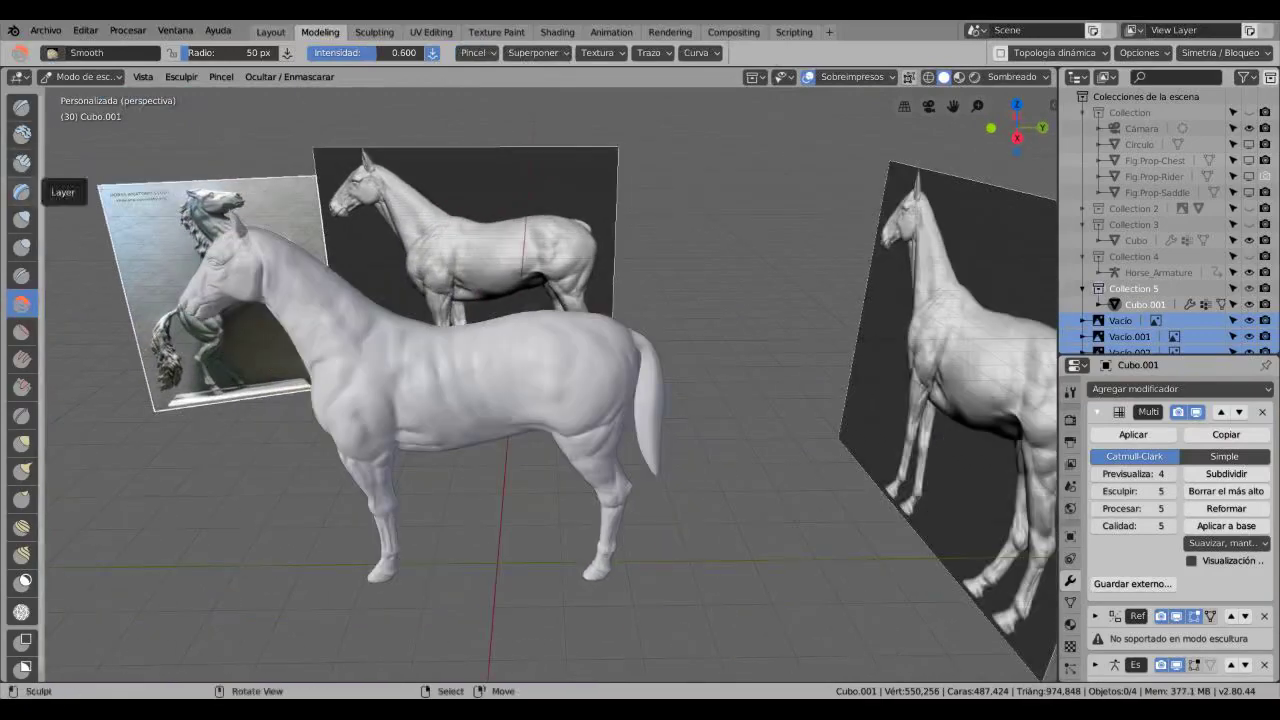
Step: Compare the whole horse with the reference images from the front, rear and sides, including the right orthographic view
{"action": "left_click", "coordinate": [22, 246]}
{"action": "scroll", "coordinate": [550, 380], "scroll_direction": "down", "scroll_amount": 5}
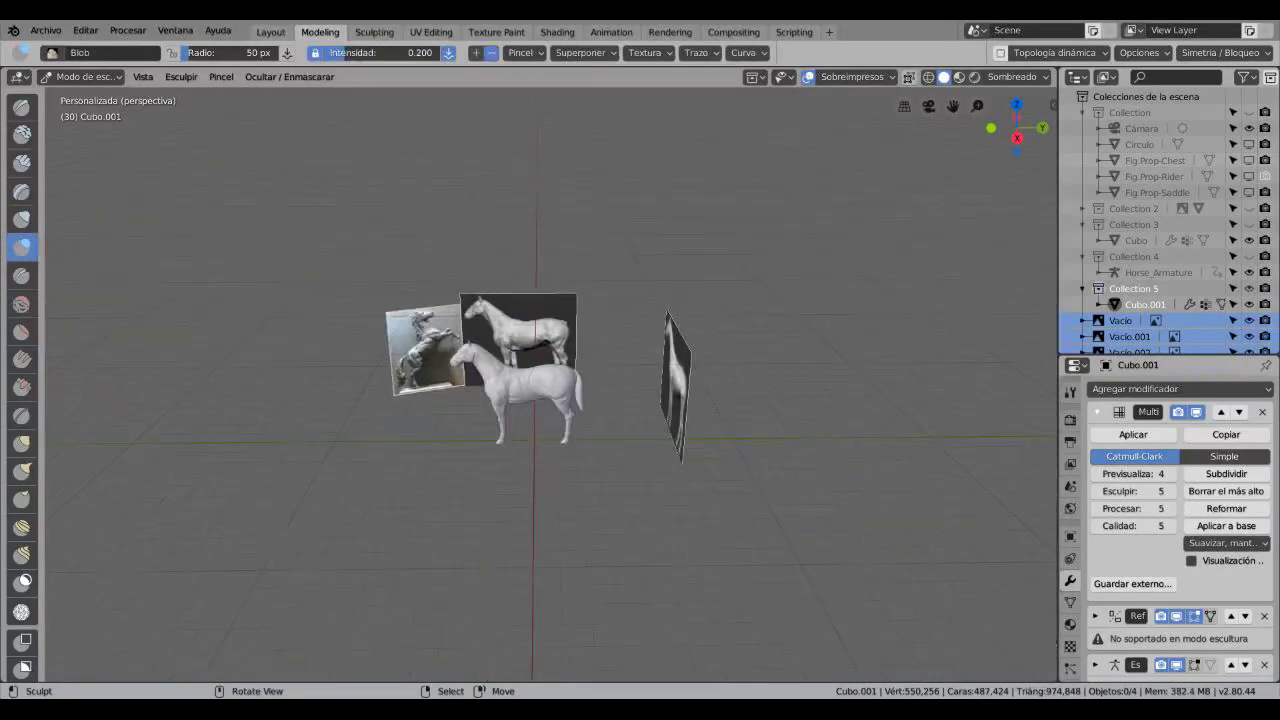
{"action": "middle_click_drag", "start_coordinate": [550, 380], "coordinate": [470, 380]}
{"action": "scroll", "coordinate": [550, 380], "scroll_direction": "up", "scroll_amount": 4}
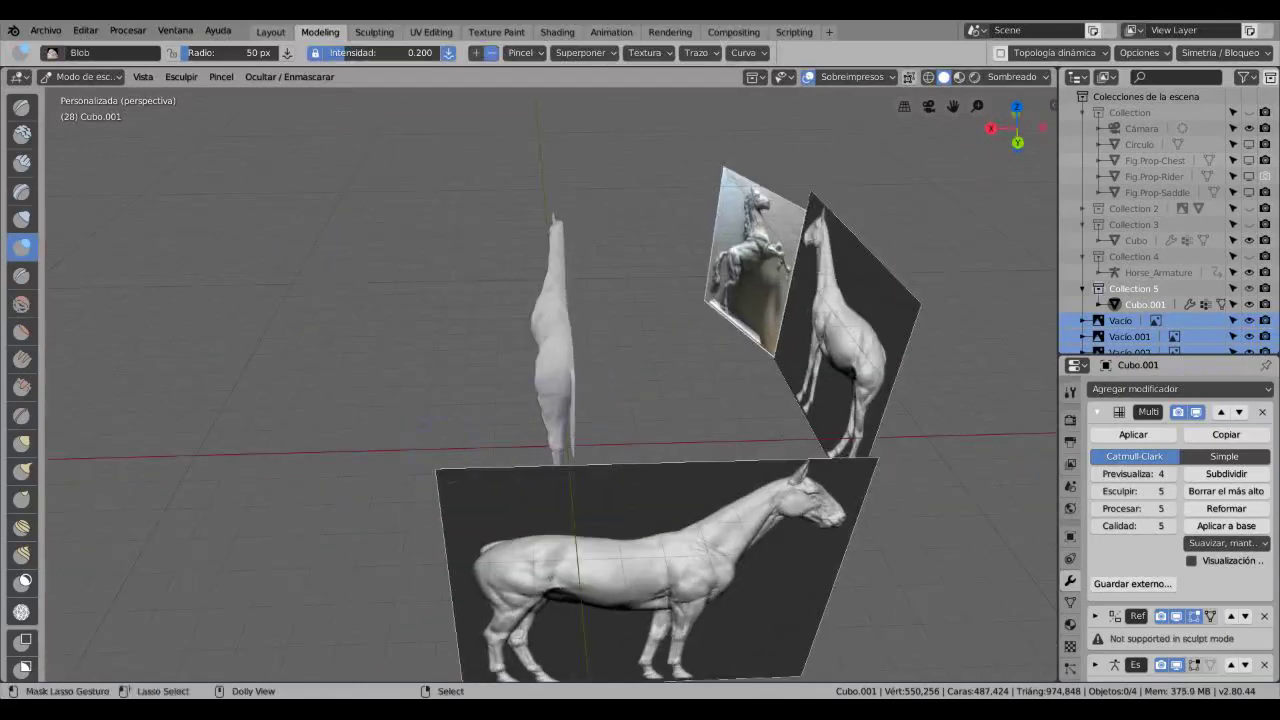
{"action": "scroll", "coordinate": [550, 380], "scroll_direction": "down", "scroll_amount": 3}
{"action": "mouse_move", "coordinate": [550, 380]}
{"action": "middle_mouse_down"}
{"action": "mouse_move", "coordinate": [800, 372]}
{"action": "mouse_move", "coordinate": [780, 345]}
{"action": "mouse_move", "coordinate": [794, 361]}
{"action": "middle_mouse_up"}
{"action": "scroll", "coordinate": [780, 345], "scroll_direction": "up", "scroll_amount": 3}
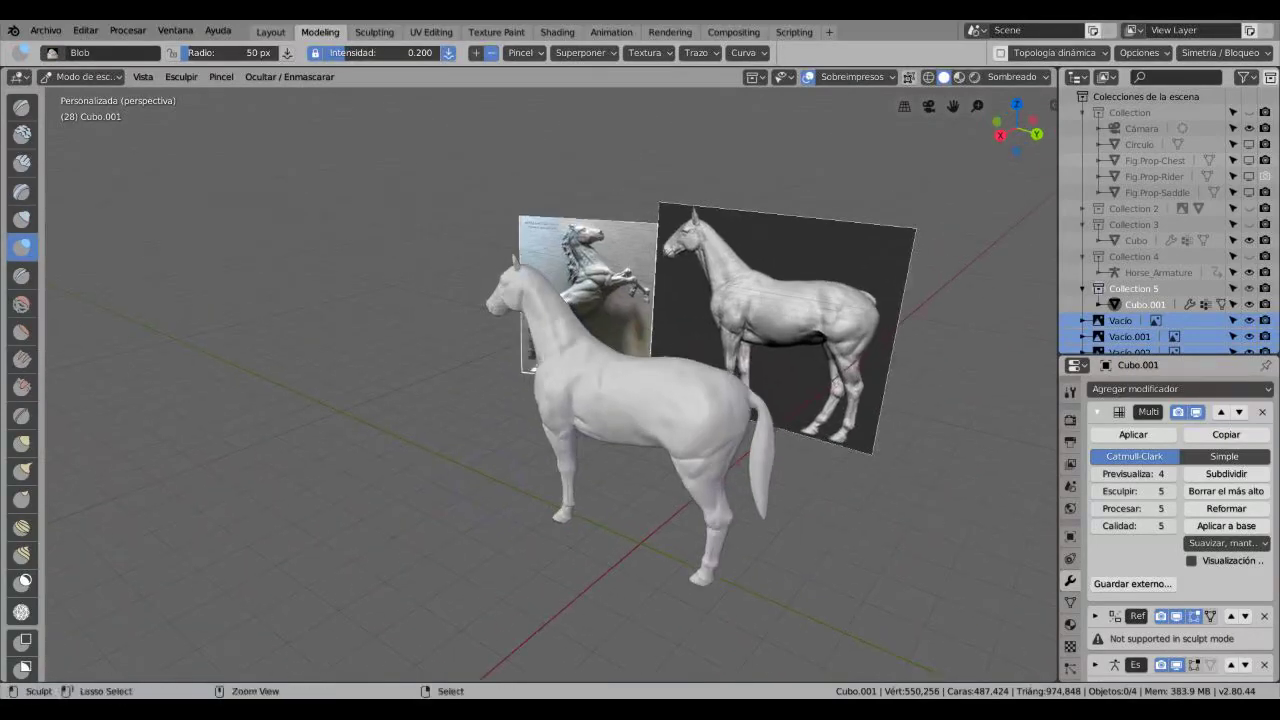
{"action": "key", "text": "KP_3"}
{"action": "scroll", "coordinate": [550, 385], "scroll_direction": "up", "scroll_amount": 3}
{"action": "scroll", "coordinate": [550, 385], "scroll_direction": "down", "scroll_amount": 2}
{"action": "scroll", "coordinate": [550, 385], "scroll_direction": "up", "scroll_amount": 3}
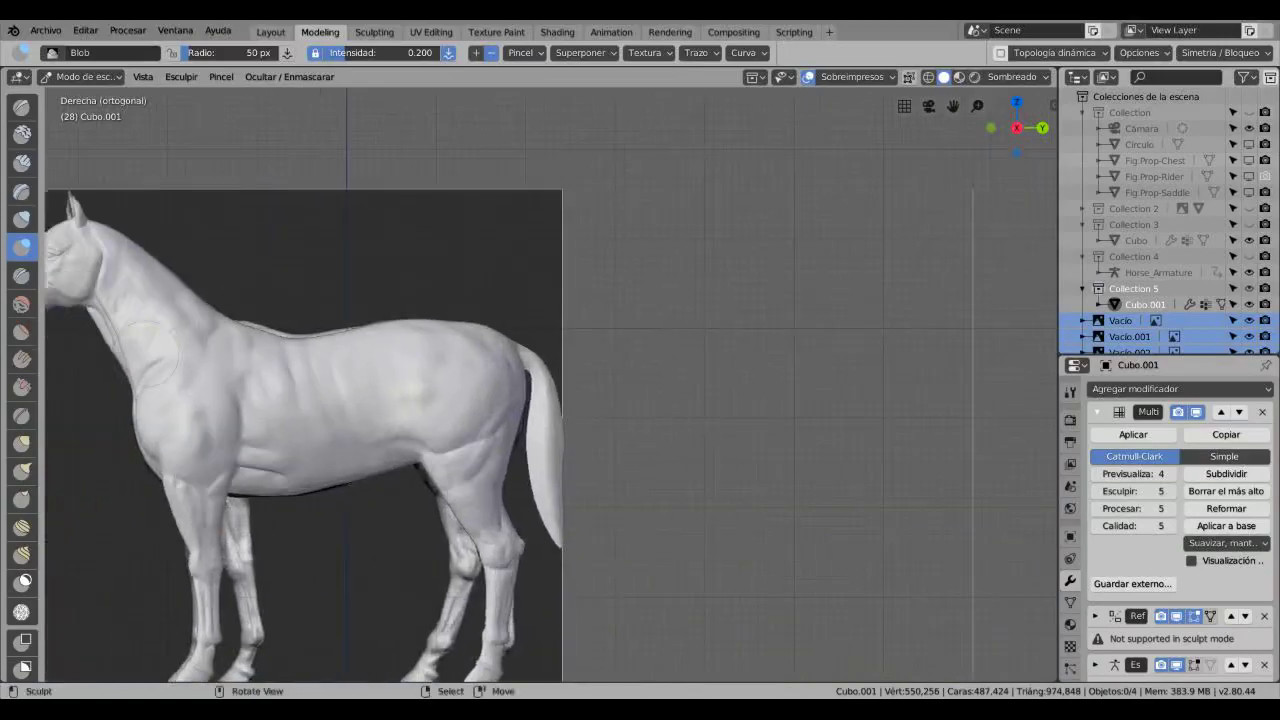
Step: Raise muscle bulges on the lower haunch above the stifle with a 50 px additive Clay brush at 0.600 strength
{"action": "key", "text": "c"}
{"action": "scroll", "coordinate": [415, 438], "scroll_direction": "up", "scroll_amount": 4}
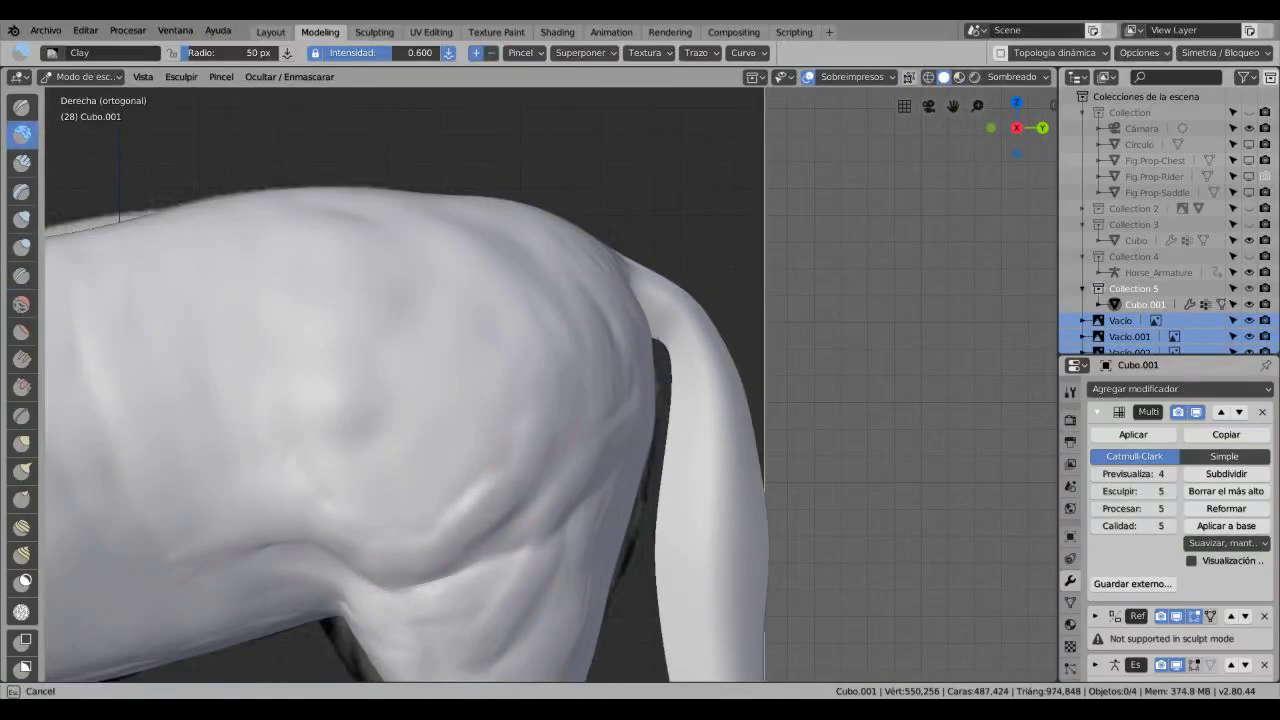
{"action": "left_click_drag", "start_coordinate": [480, 468], "coordinate": [420, 538]}
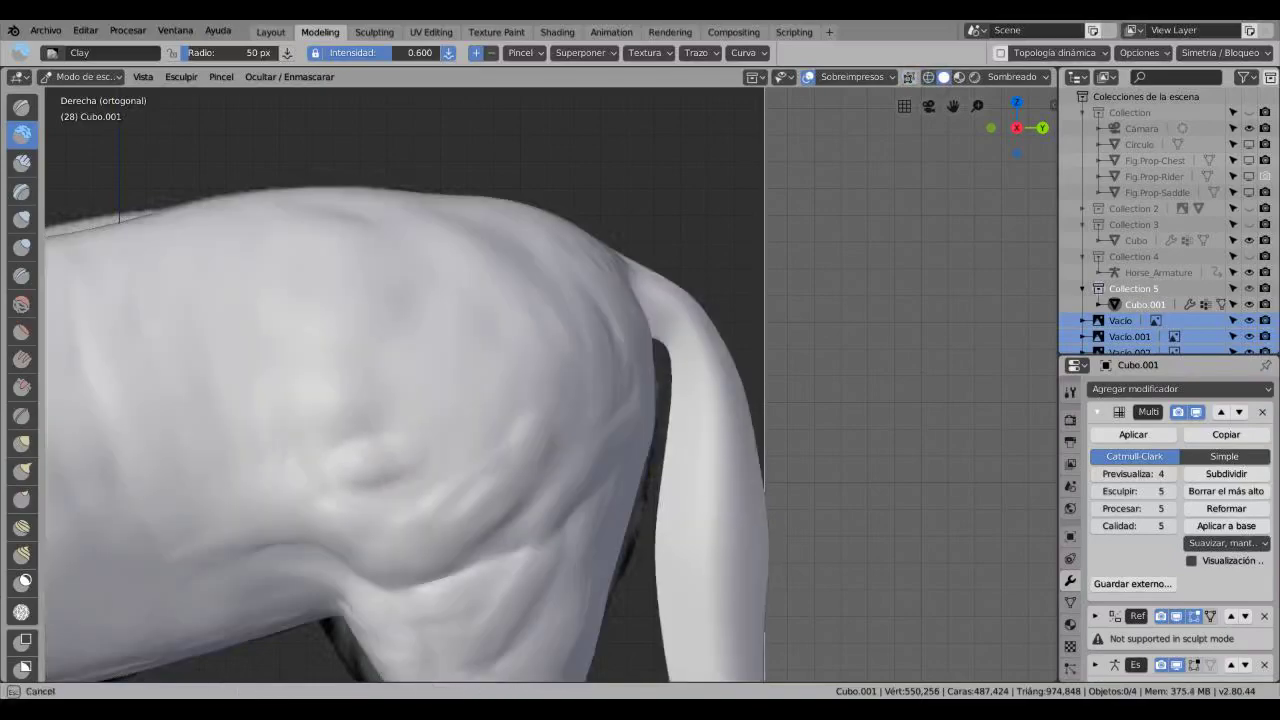
{"action": "left_click_drag", "start_coordinate": [430, 440], "coordinate": [420, 462]}
{"action": "scroll", "coordinate": [420, 460], "scroll_direction": "up", "scroll_amount": 2}
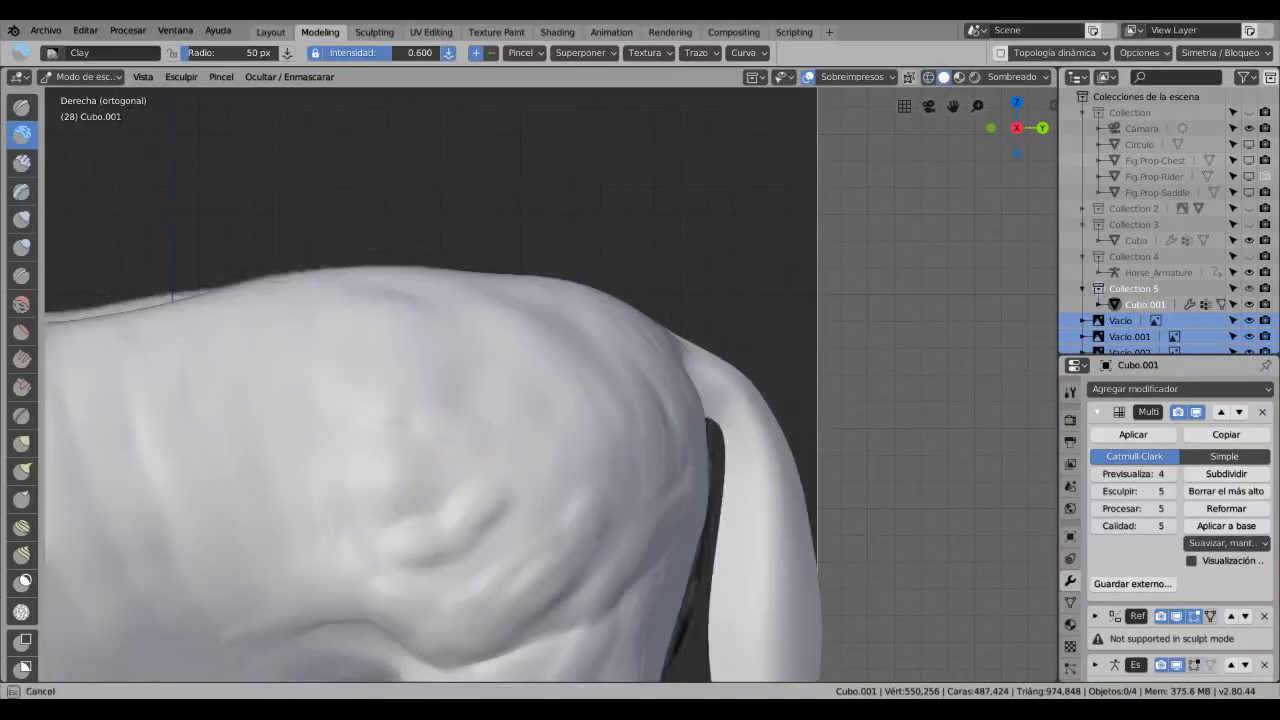
Step: Sculpt raised folds around the flank and point of the hip with the 50 px additive Clay brush
{"action": "mouse_move", "coordinate": [430, 400]}
{"action": "middle_mouse_down"}
{"action": "mouse_move", "coordinate": [470, 380]}
{"action": "mouse_move", "coordinate": [512, 390]}
{"action": "middle_mouse_up"}
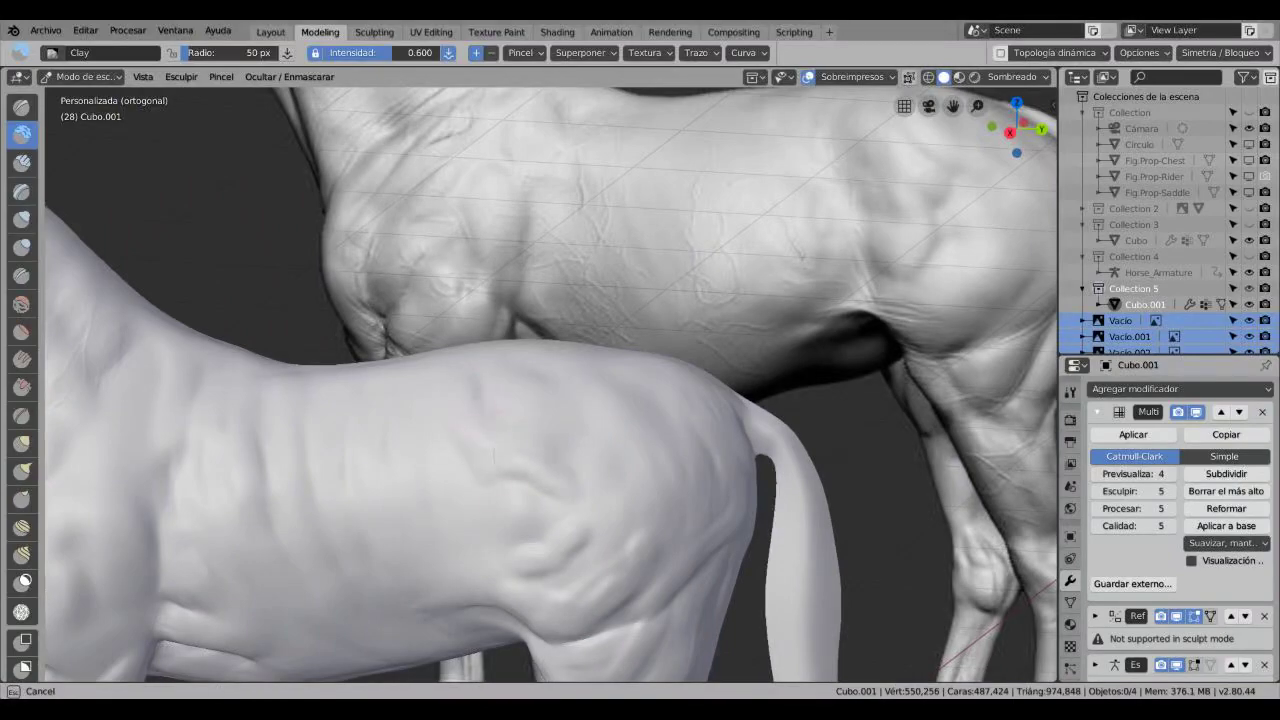
{"action": "scroll", "coordinate": [546, 460], "scroll_direction": "up", "scroll_amount": 2}
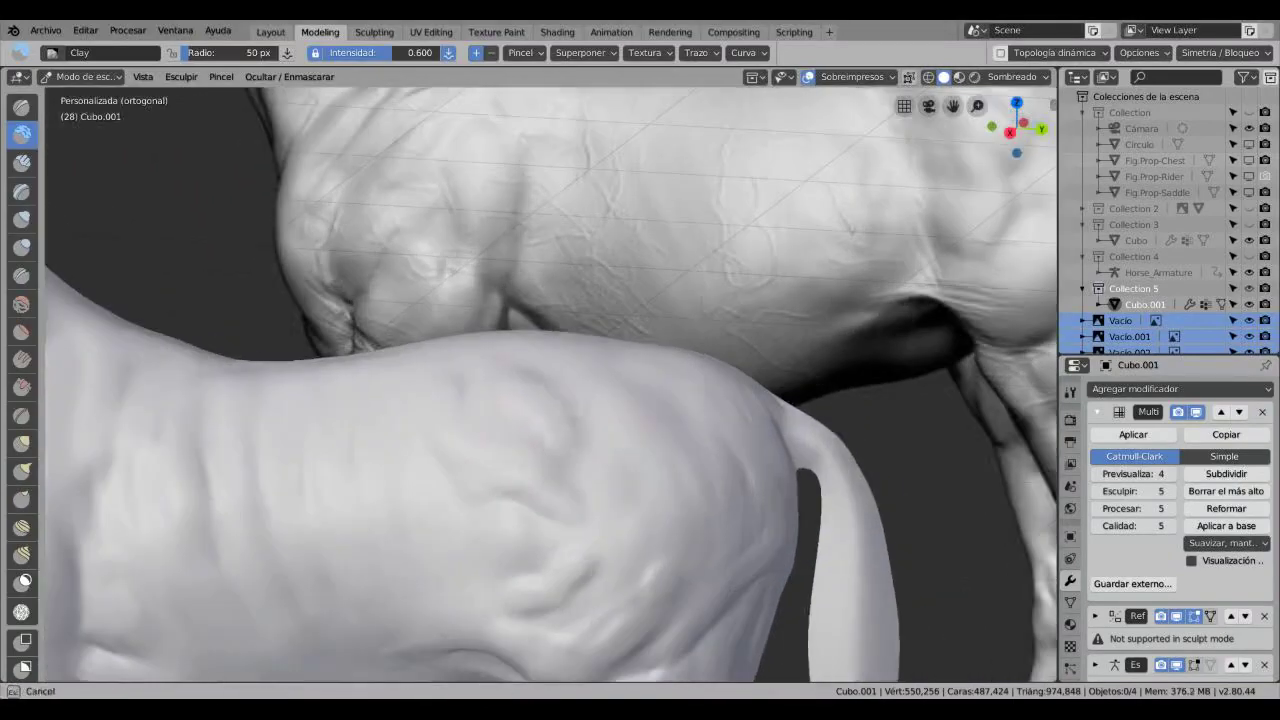
{"action": "scroll", "coordinate": [540, 440], "scroll_direction": "down", "scroll_amount": 3}
{"action": "scroll", "coordinate": [493, 505], "scroll_direction": "up", "scroll_amount": 4}
Step: Carve the creases between the hip and flank folds with a 50 px subtractive Crease brush at 0.250 strength
{"action": "key", "text": "shift+c"}
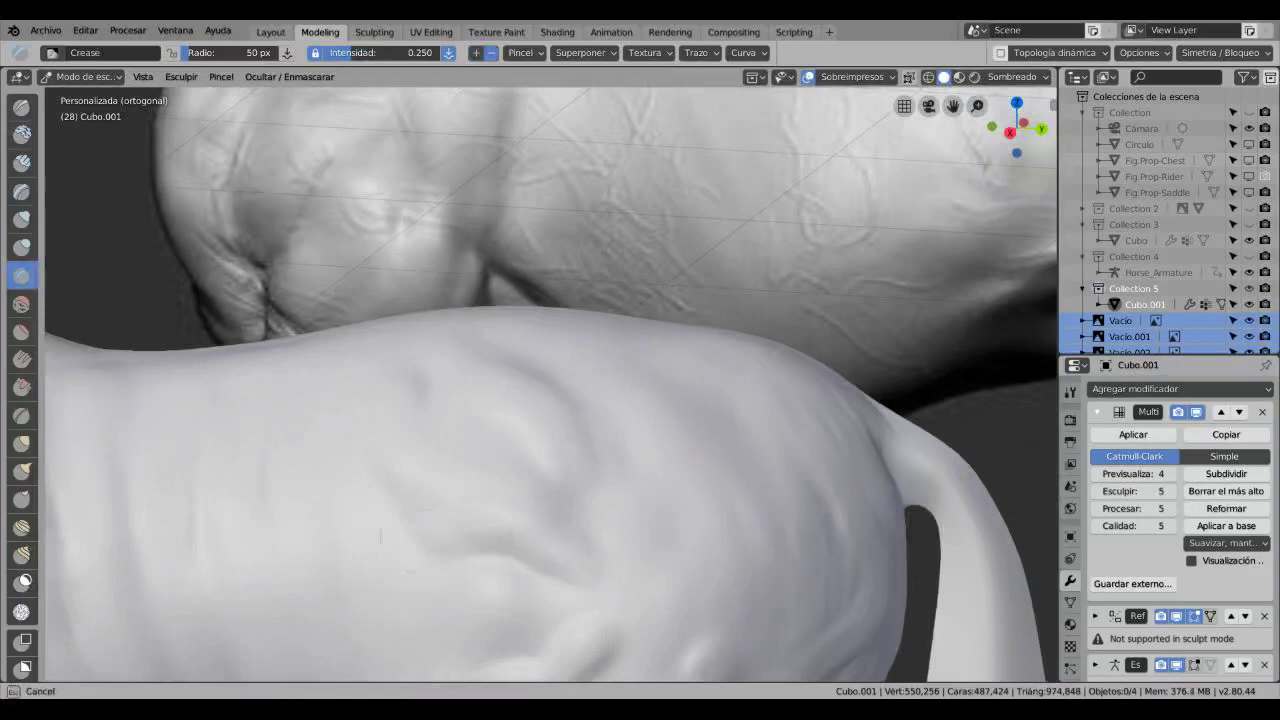
{"action": "scroll", "coordinate": [380, 537], "scroll_direction": "down", "scroll_amount": 2}
{"action": "scroll", "coordinate": [380, 537], "scroll_direction": "down", "scroll_amount": 3}
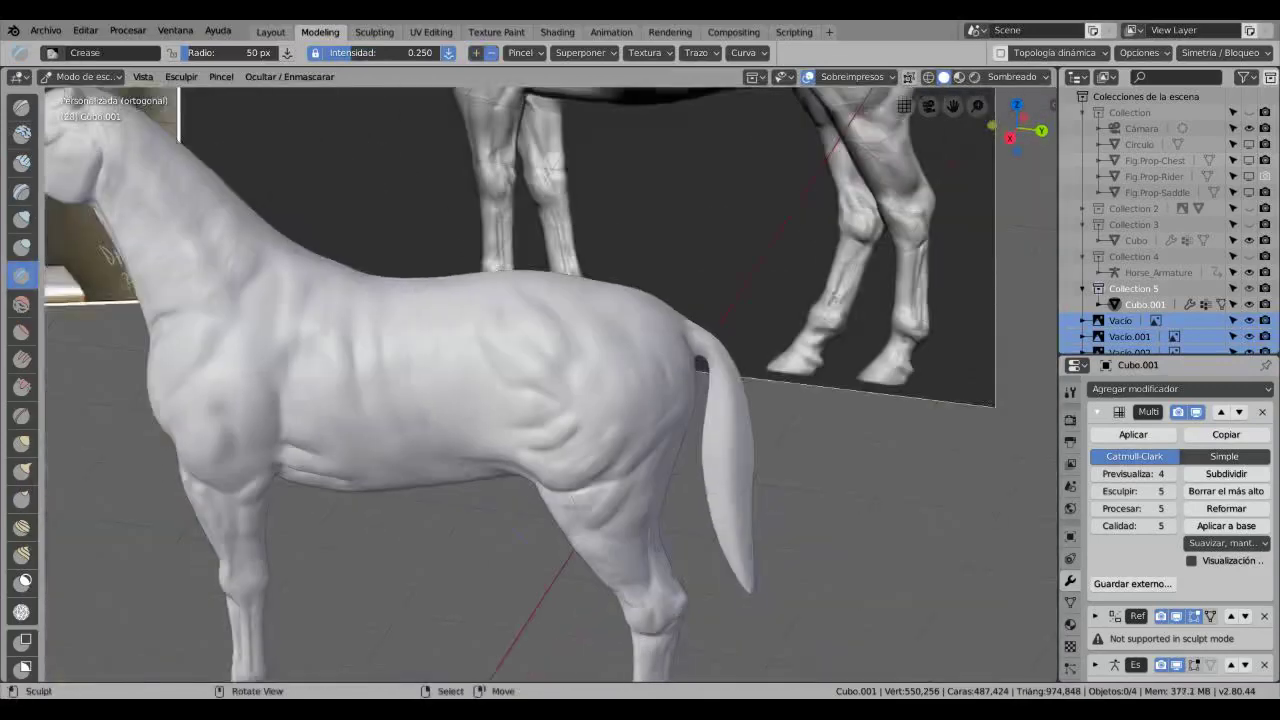
{"action": "scroll", "coordinate": [595, 430], "scroll_direction": "down", "scroll_amount": 3}
Step: Soften the folds on the hip, flank and haunch with the Smooth brush
{"action": "key", "text": "s"}
{"action": "middle_click_drag", "start_coordinate": [520, 440], "coordinate": [700, 438]}
{"action": "scroll", "coordinate": [595, 430], "scroll_direction": "down", "scroll_amount": 2}
{"action": "scroll", "coordinate": [610, 432], "scroll_direction": "up", "scroll_amount": 3}
{"action": "scroll", "coordinate": [640, 435], "scroll_direction": "up", "scroll_amount": 2}
{"action": "scroll", "coordinate": [630, 436], "scroll_direction": "down", "scroll_amount": 2}
Step: Build up the haunch and flank muscles with a 50 px additive Clay Strips brush at 0.300 strength
{"action": "left_click", "coordinate": [22, 161]}
{"action": "scroll", "coordinate": [450, 350], "scroll_direction": "up", "scroll_amount": 5}
{"action": "left_click", "coordinate": [697, 52]}
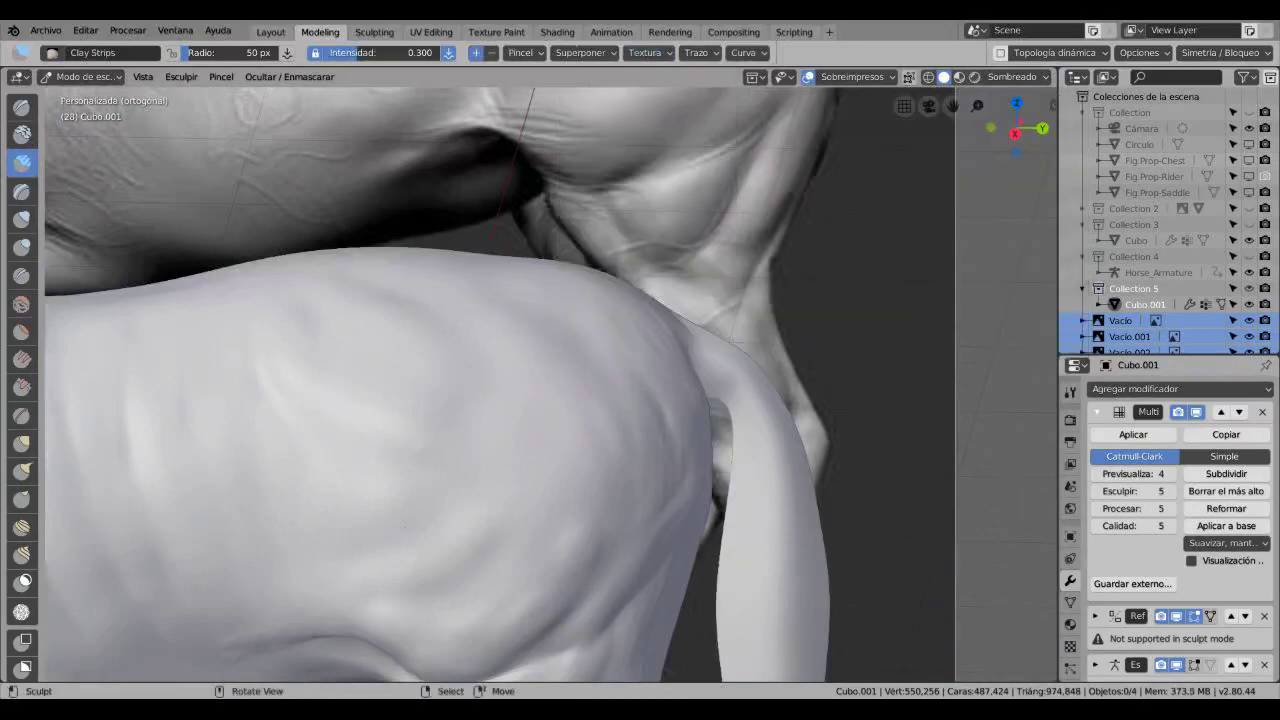
{"action": "scroll", "coordinate": [450, 380], "scroll_direction": "down", "scroll_amount": 1}
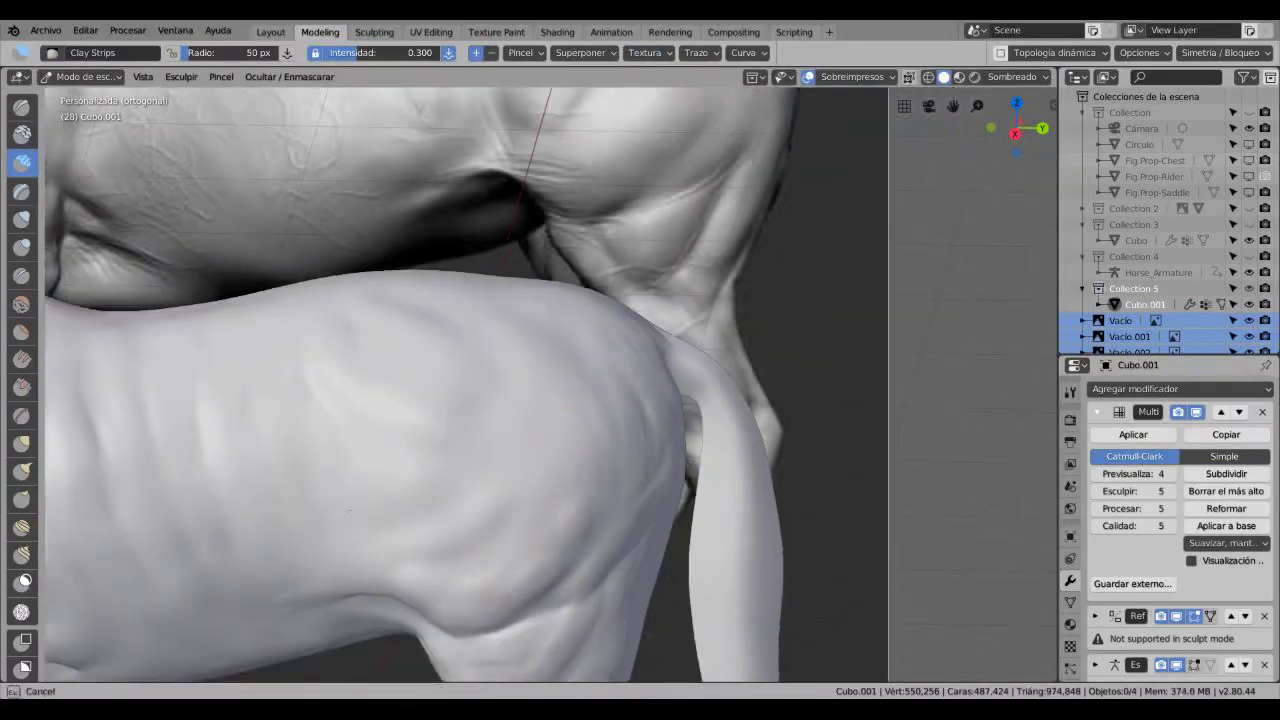
{"action": "scroll", "coordinate": [465, 380], "scroll_direction": "down", "scroll_amount": 8}
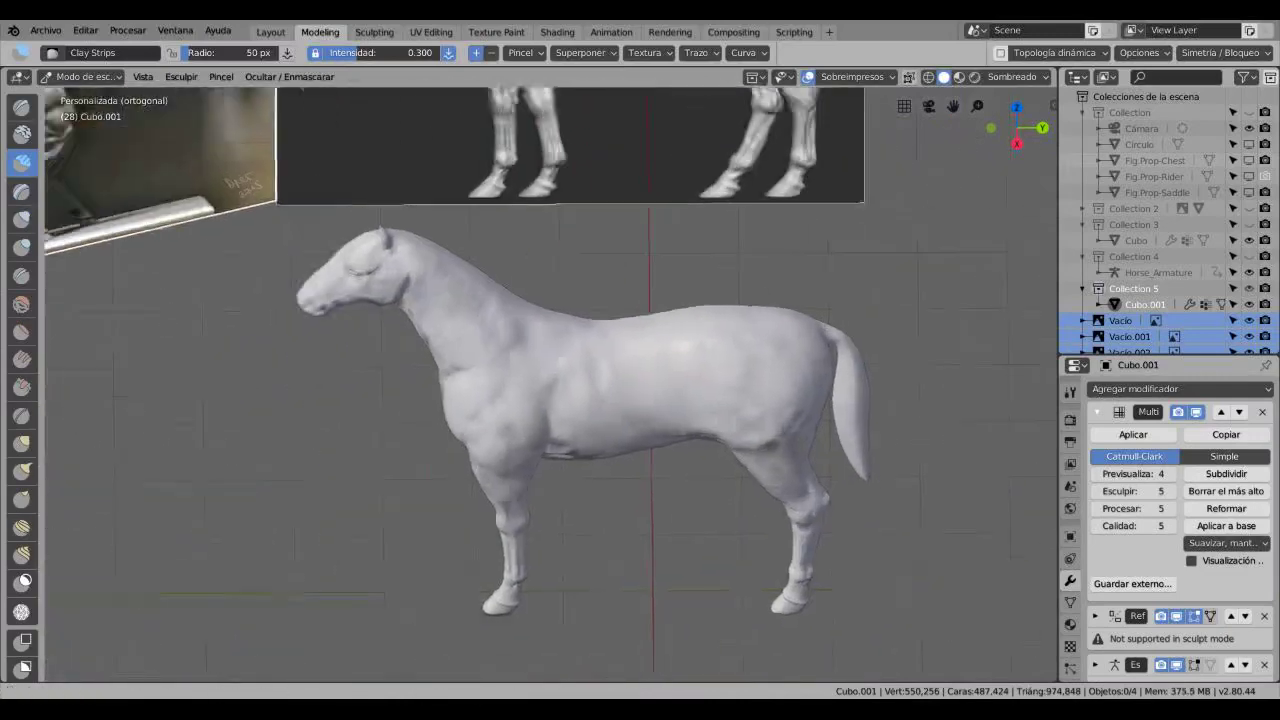
{"action": "mouse_move", "coordinate": [465, 380]}
{"action": "middle_mouse_down"}
{"action": "mouse_move", "coordinate": [560, 380]}
{"action": "mouse_move", "coordinate": [512, 378]}
{"action": "mouse_move", "coordinate": [540, 360]}
{"action": "mouse_move", "coordinate": [518, 322]}
{"action": "mouse_move", "coordinate": [500, 323]}
{"action": "middle_mouse_up"}
{"action": "scroll", "coordinate": [512, 378], "scroll_direction": "up", "scroll_amount": 6}
{"action": "scroll", "coordinate": [512, 378], "scroll_direction": "down", "scroll_amount": 6}
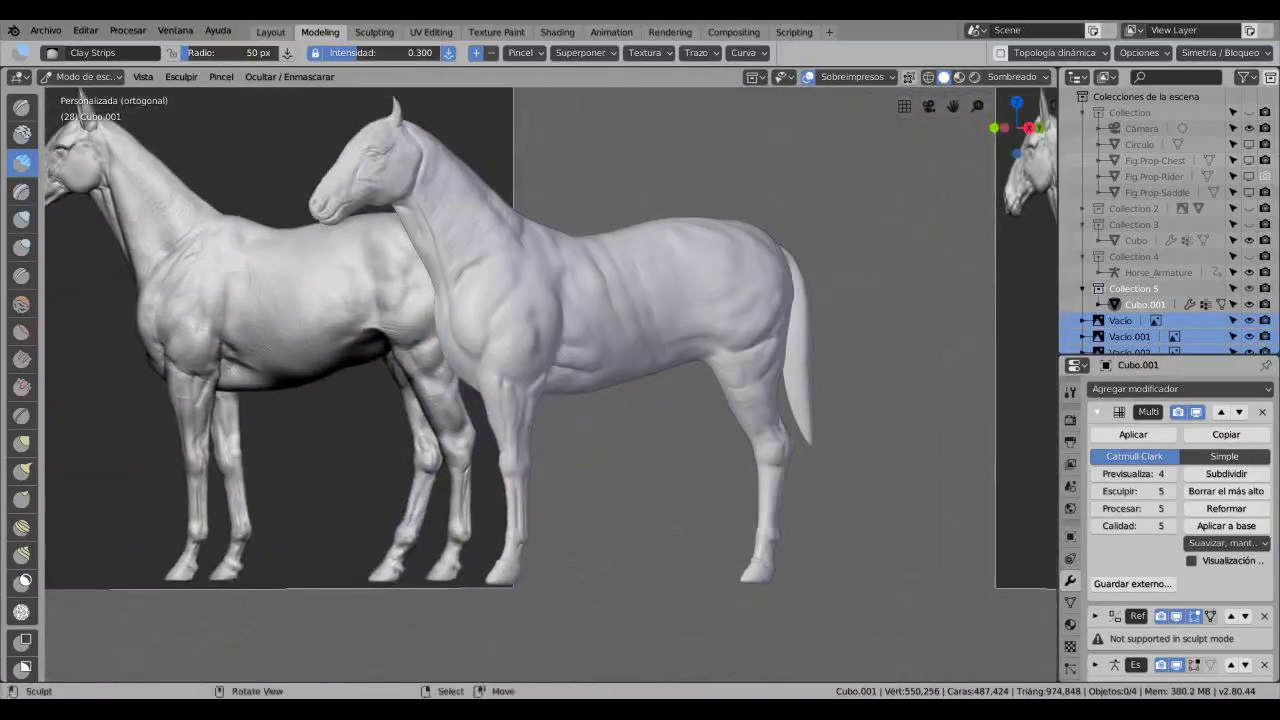
Step: Add Clay Strips relief to the shoulder at 0.500 strength and to the front of the chest at 0.300 strength
{"action": "scroll", "coordinate": [505, 320], "scroll_direction": "up", "scroll_amount": 8}
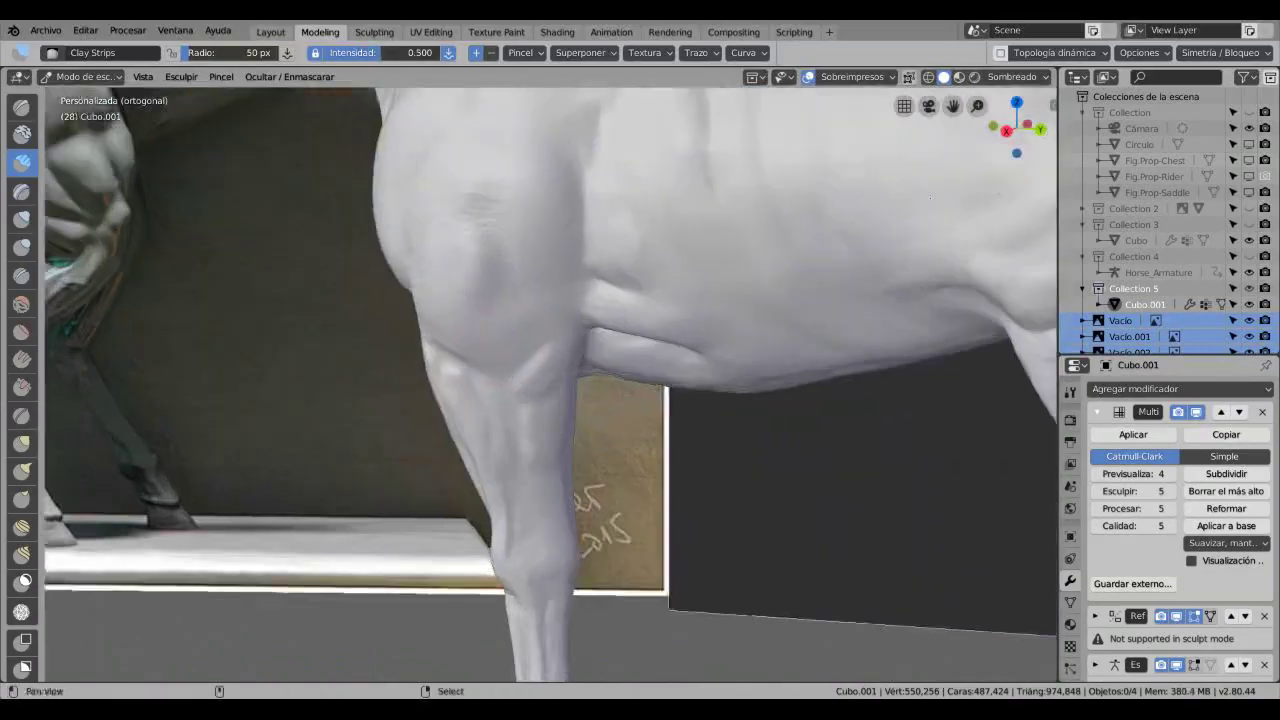
{"action": "middle_click_drag", "start_coordinate": [500, 323], "coordinate": [560, 323]}
{"action": "middle_click_drag", "start_coordinate": [600, 260], "coordinate": [648, 382]}
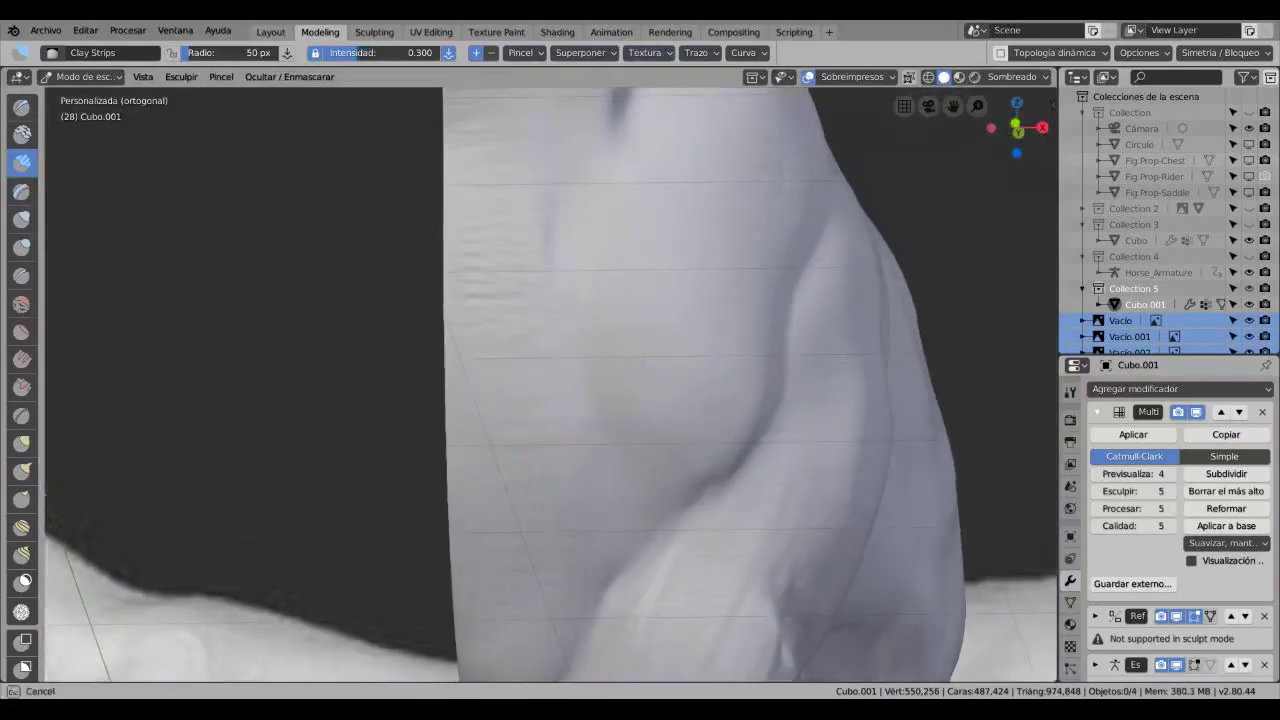
Step: Carve the groove beside the breast muscle with the Crease brush and build up the chest centre with Clay and Clay Strips
{"action": "key", "text": "shift+c"}
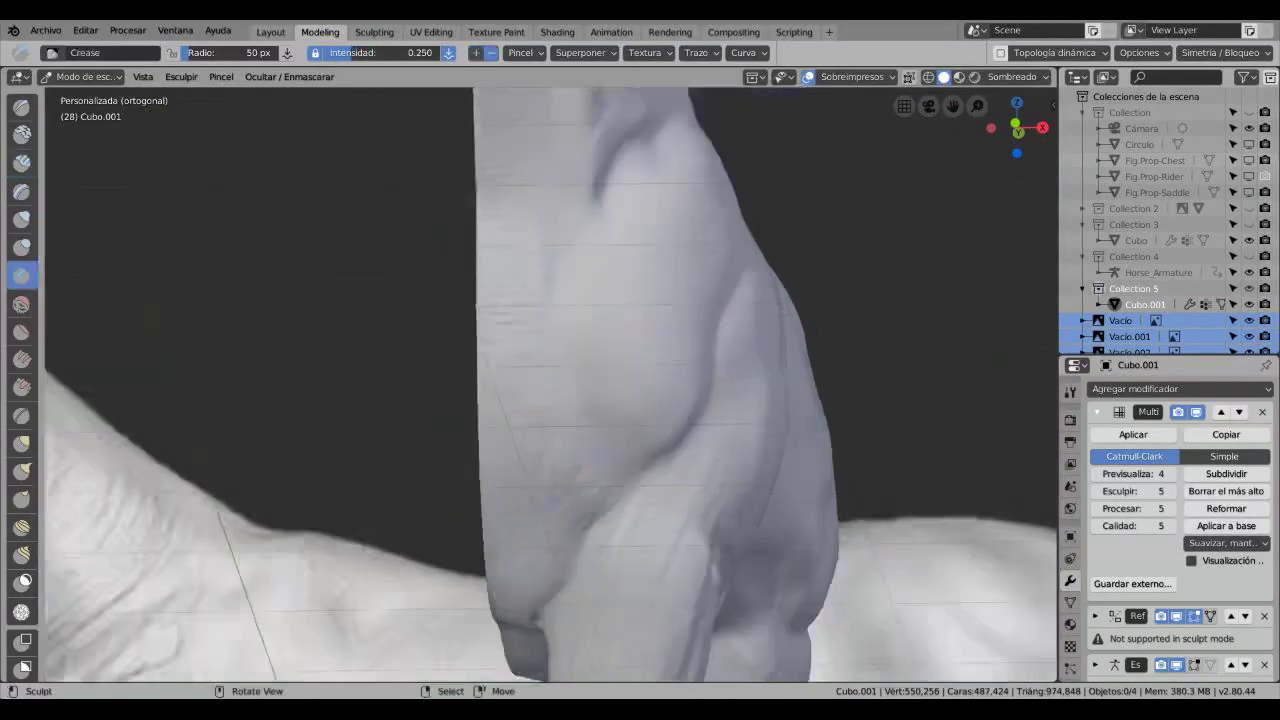
{"action": "scroll", "coordinate": [550, 385], "scroll_direction": "down", "scroll_amount": 3}
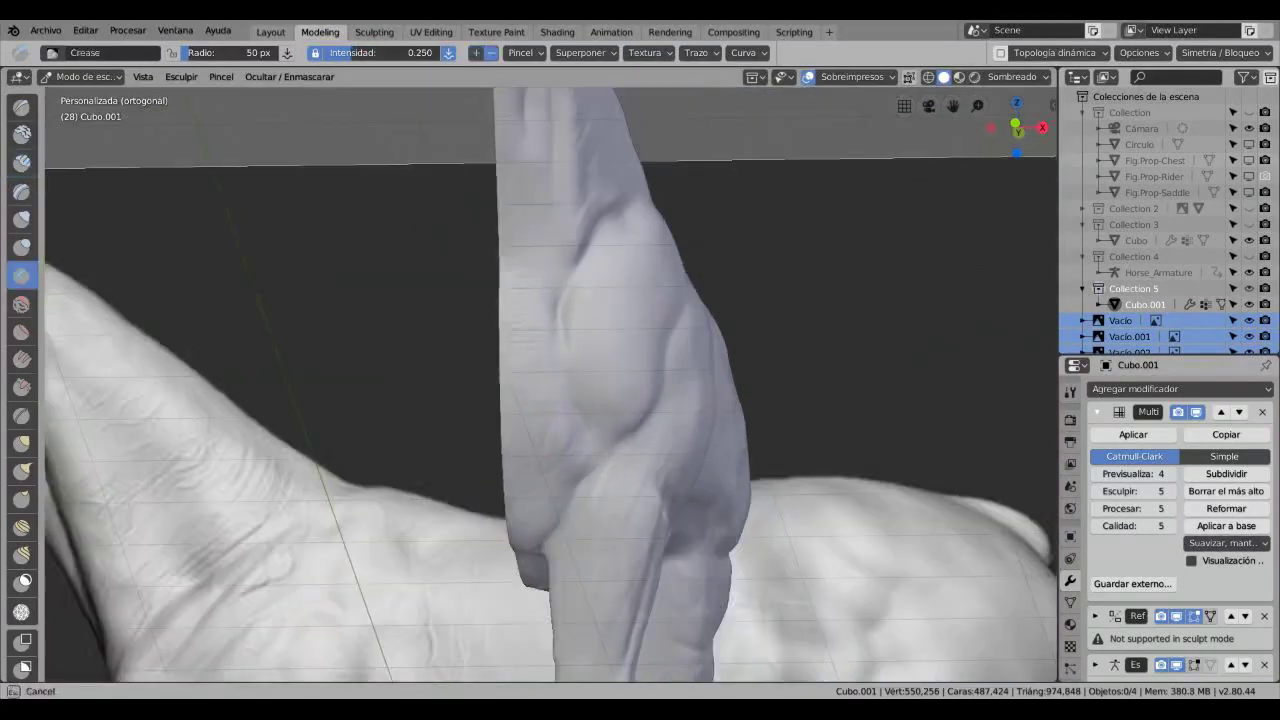
{"action": "key", "text": "c"}
{"action": "scroll", "coordinate": [550, 385], "scroll_direction": "up", "scroll_amount": 2}
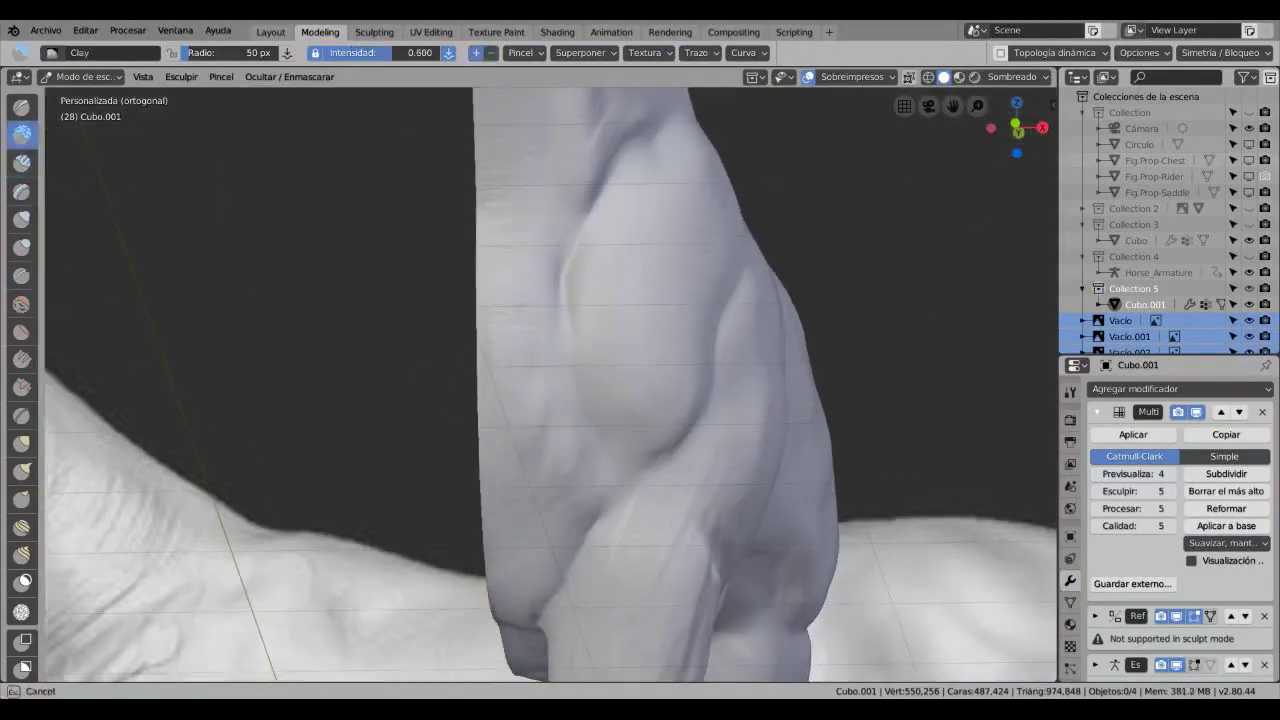
{"action": "key", "text": "c"}
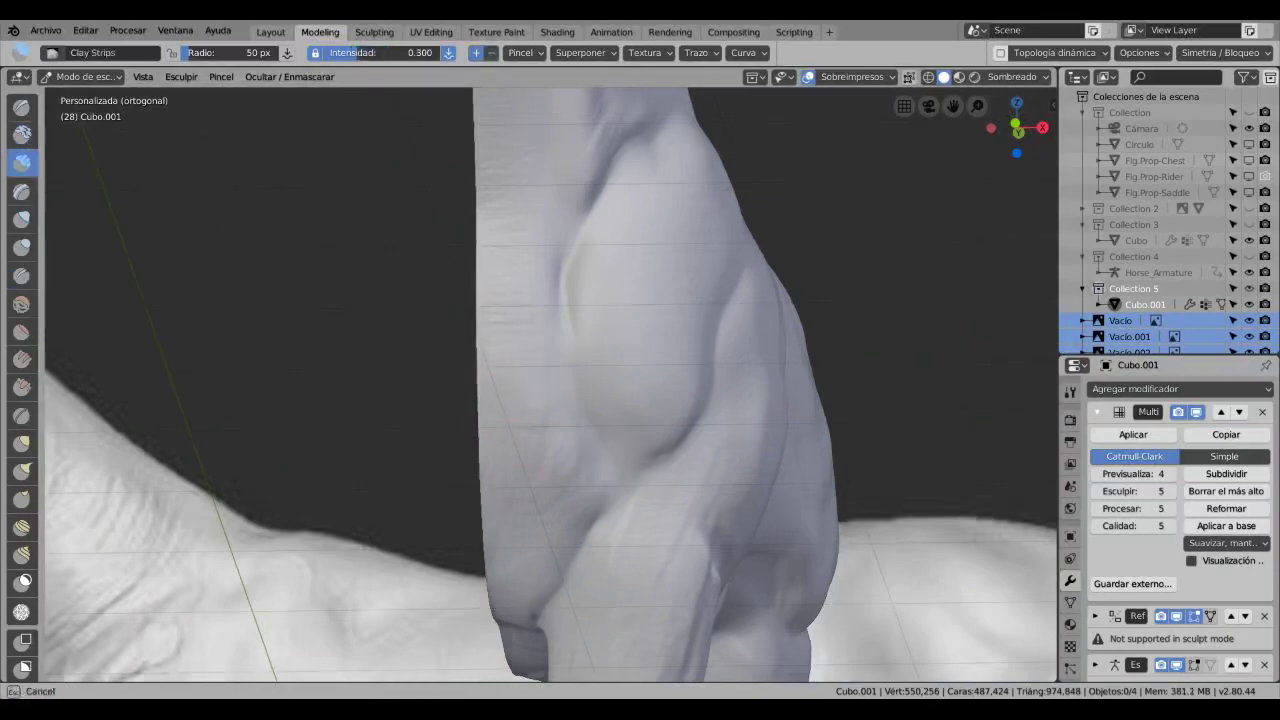
{"action": "middle_click_drag", "start_coordinate": [550, 400], "coordinate": [550, 340]}
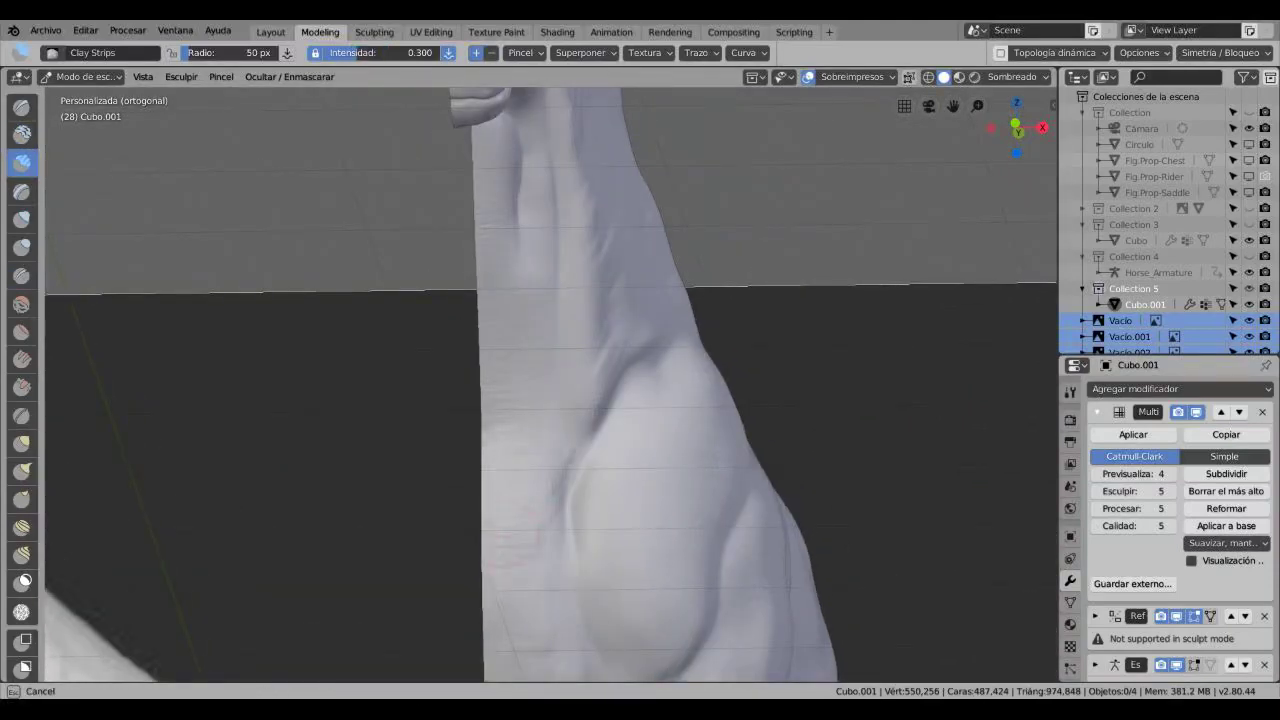
{"action": "scroll", "coordinate": [550, 385], "scroll_direction": "down", "scroll_amount": 3}
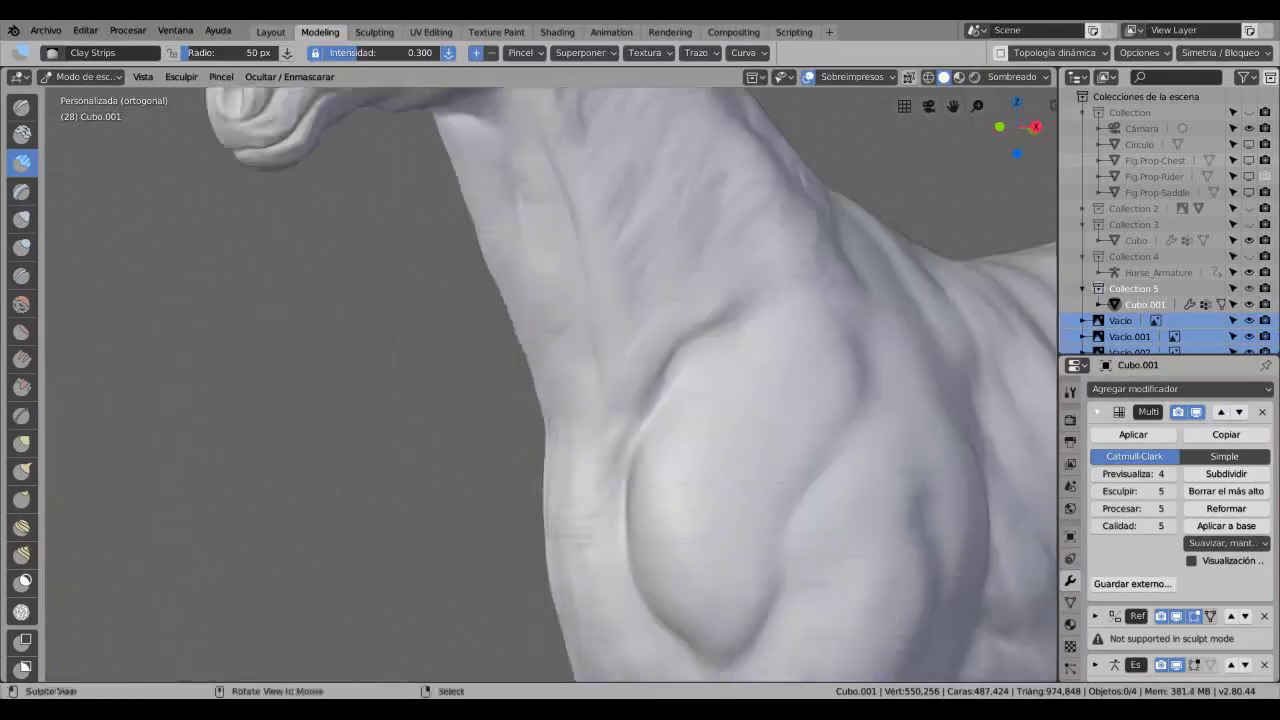
Step: Define the grooves where the neck meets the breast with a 50 px subtractive Crease brush at 0.250 strength
{"action": "middle_click_drag", "start_coordinate": [550, 385], "coordinate": [650, 340]}
{"action": "scroll", "coordinate": [550, 385], "scroll_direction": "up", "scroll_amount": 2}
{"action": "key", "text": "l"}
{"action": "key", "text": "shift+c"}
{"action": "scroll", "coordinate": [550, 385], "scroll_direction": "up", "scroll_amount": 2}
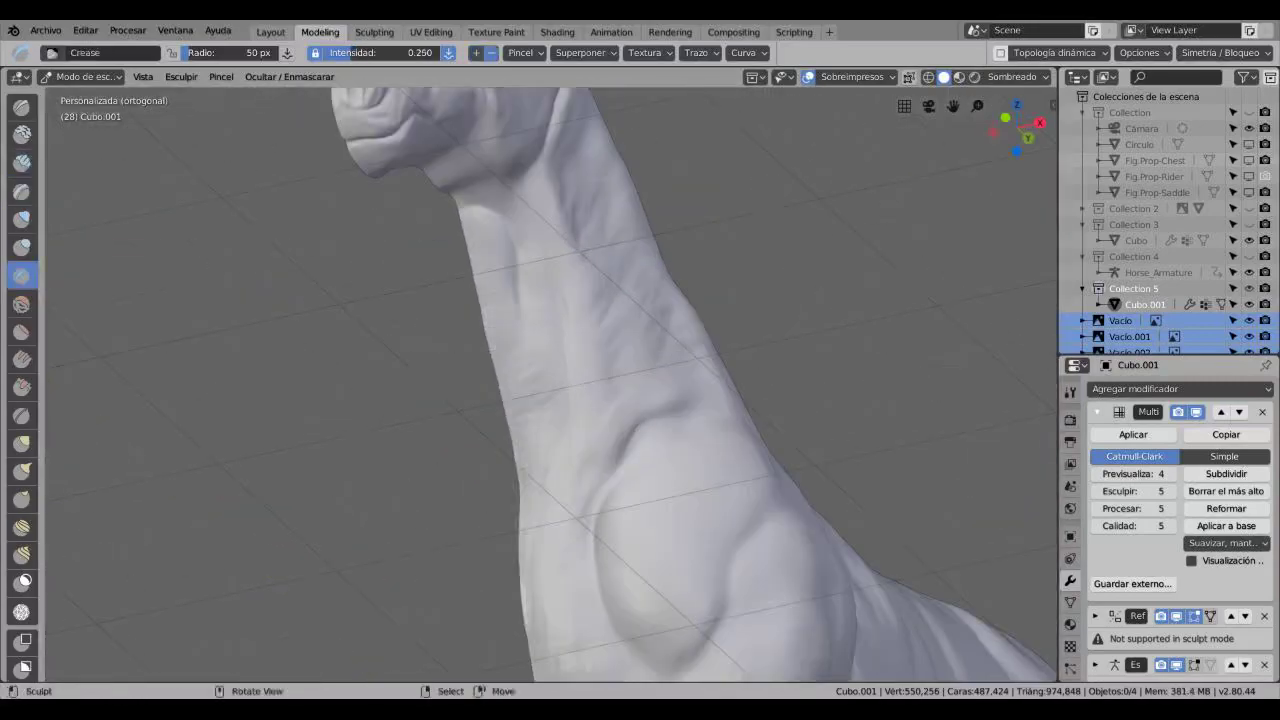
{"action": "scroll", "coordinate": [550, 385], "scroll_direction": "down", "scroll_amount": 5}
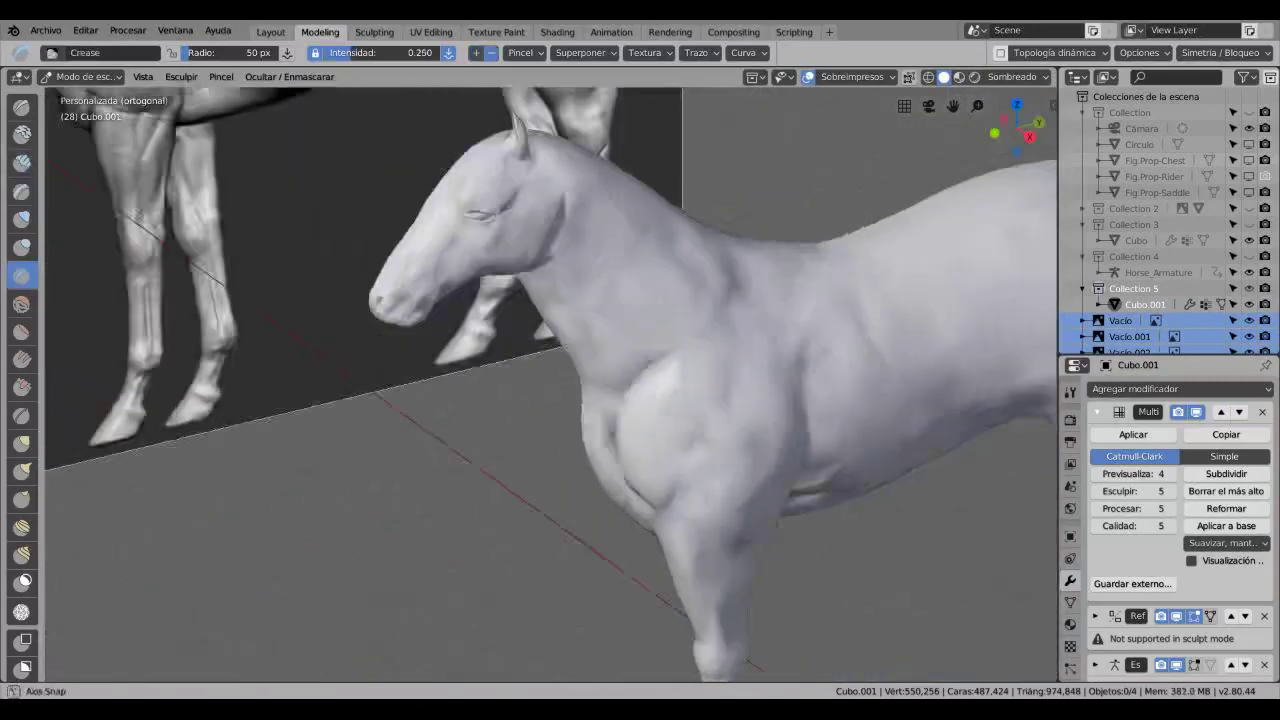
Step: Inspect the whole horse against the references in Object Mode and return to Sculpt Mode at the lower hind leg
{"action": "middle_click_drag", "start_coordinate": [550, 385], "coordinate": [740, 320]}
{"action": "scroll", "coordinate": [550, 385], "scroll_direction": "down", "scroll_amount": 3}
{"action": "left_click", "coordinate": [82, 76]}
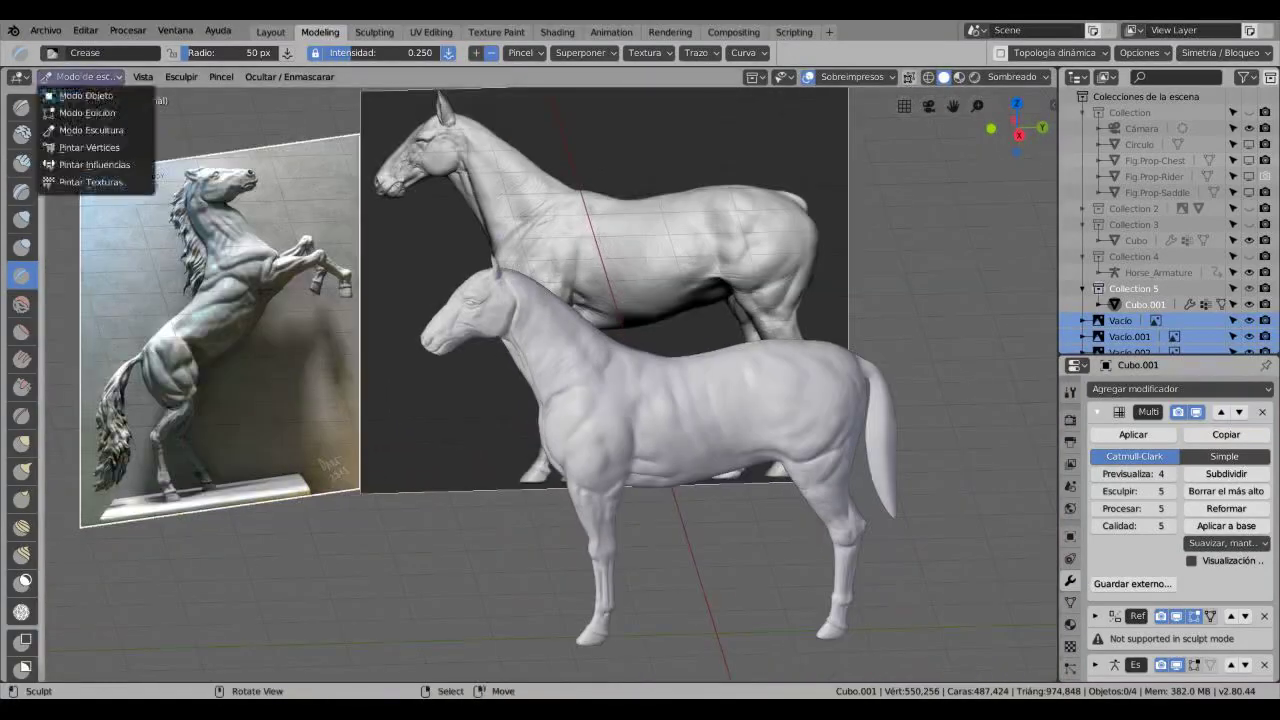
{"action": "left_click", "coordinate": [80, 97]}
{"action": "key", "text": "KP_3"}
{"action": "scroll", "coordinate": [520, 450], "scroll_direction": "up", "scroll_amount": 3}
{"action": "mouse_move", "coordinate": [550, 450]}
{"action": "middle_mouse_down", "text": "shift"}
{"action": "mouse_move", "coordinate": [550, 300]}
{"action": "mouse_move", "coordinate": [620, 260]}
{"action": "middle_mouse_up", "text": "shift"}
{"action": "scroll", "coordinate": [550, 385], "scroll_direction": "up", "scroll_amount": 4}
{"action": "left_click", "coordinate": [82, 76]}
{"action": "left_click", "coordinate": [82, 118]}
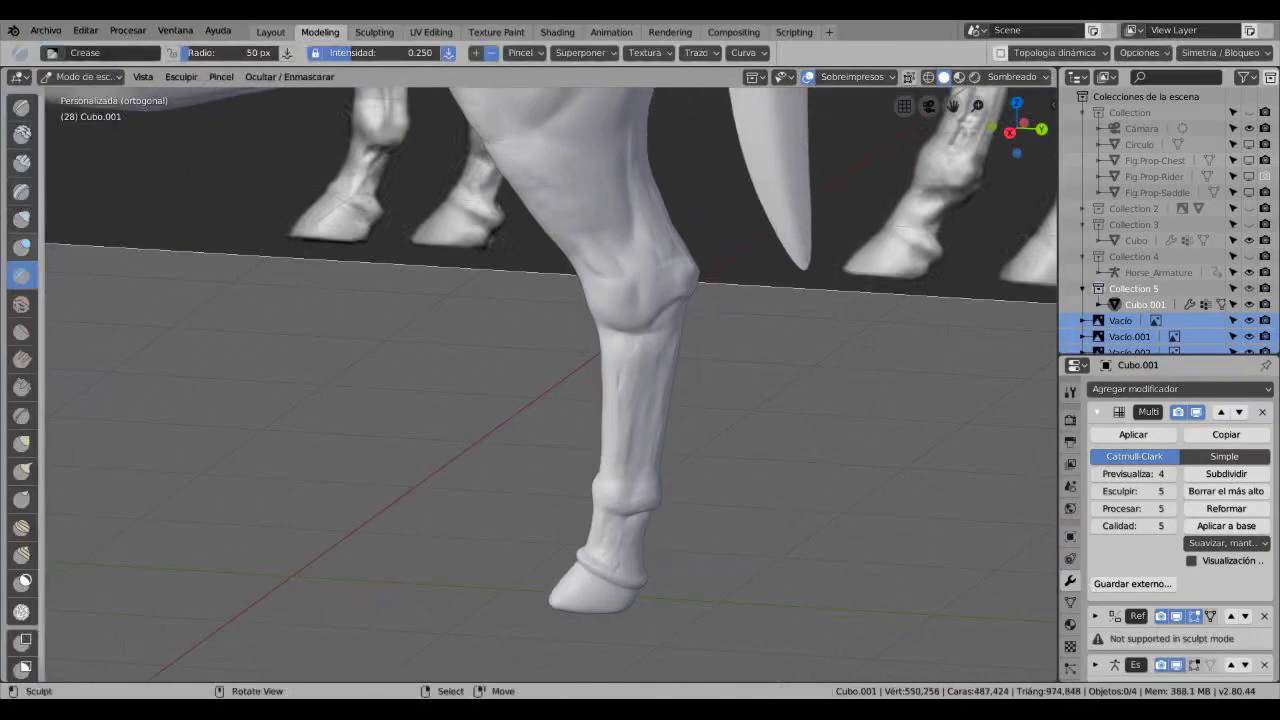
Step: Deepen the tendon grooves along the hind cannon with a 50 px subtractive Crease brush at 0.250 strength
{"action": "scroll", "coordinate": [555, 400], "scroll_direction": "up", "scroll_amount": 4}
{"action": "mouse_move", "coordinate": [737, 525]}
{"action": "left_mouse_down"}
{"action": "mouse_move", "coordinate": [770, 310]}
{"action": "mouse_move", "coordinate": [800, 270]}
{"action": "left_mouse_up"}
{"action": "middle_click_drag", "start_coordinate": [550, 385], "coordinate": [660, 340]}
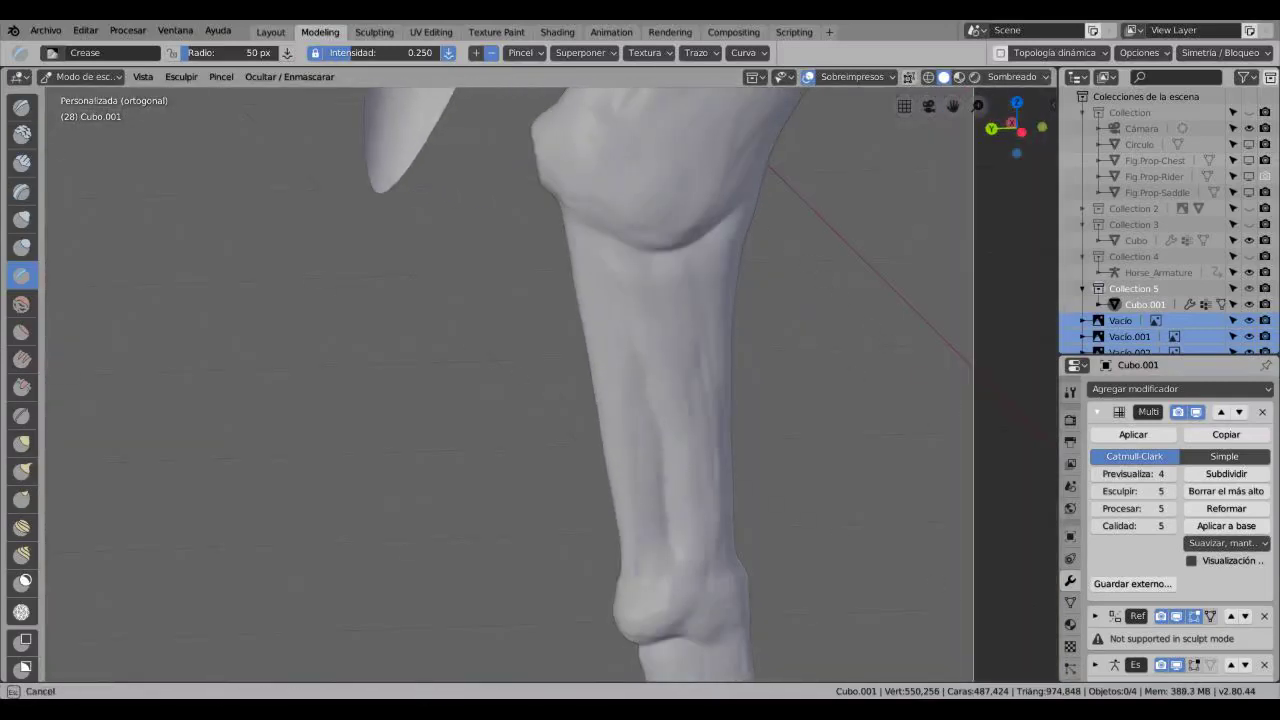
Step: Build up bone and skin relief on the front of the hock with a 50 px Clay Strips brush at 0.300 strength
{"action": "mouse_move", "coordinate": [648, 393]}
{"action": "middle_mouse_down"}
{"action": "mouse_move", "coordinate": [700, 380]}
{"action": "mouse_move", "coordinate": [640, 430]}
{"action": "mouse_move", "coordinate": [755, 383]}
{"action": "mouse_move", "coordinate": [540, 390]}
{"action": "mouse_move", "coordinate": [500, 350]}
{"action": "mouse_move", "coordinate": [500, 300]}
{"action": "middle_mouse_up"}
{"action": "left_click", "coordinate": [22, 161]}
{"action": "left_click_drag", "start_coordinate": [440, 490], "coordinate": [310, 465]}
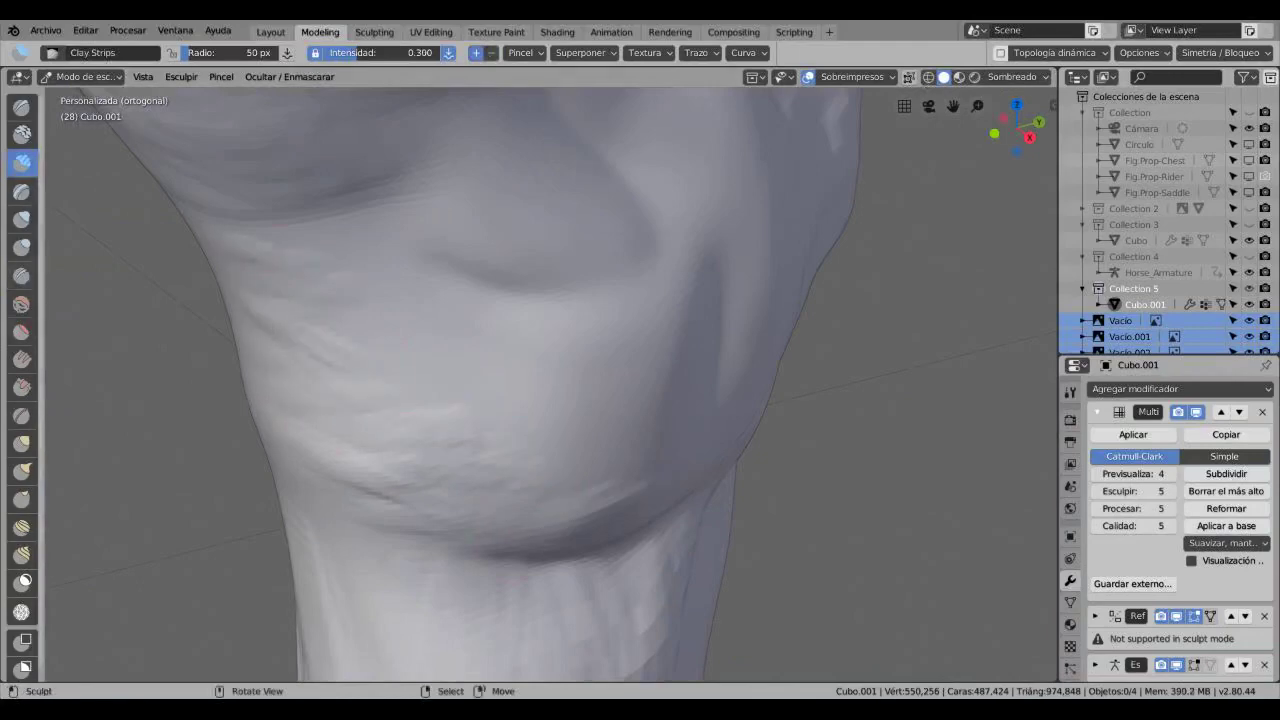
{"action": "middle_click_drag", "start_coordinate": [600, 380], "coordinate": [660, 410], "text": "shift"}
Step: Add bone and tendon relief around the side of the hock with a 50 px Clay Strips brush at 0.300 strength
{"action": "key", "text": "shift+c"}
{"action": "key", "text": "c"}
{"action": "mouse_move", "coordinate": [600, 380]}
{"action": "middle_mouse_down"}
{"action": "mouse_move", "coordinate": [500, 360]}
{"action": "mouse_move", "coordinate": [560, 380]}
{"action": "middle_mouse_up"}
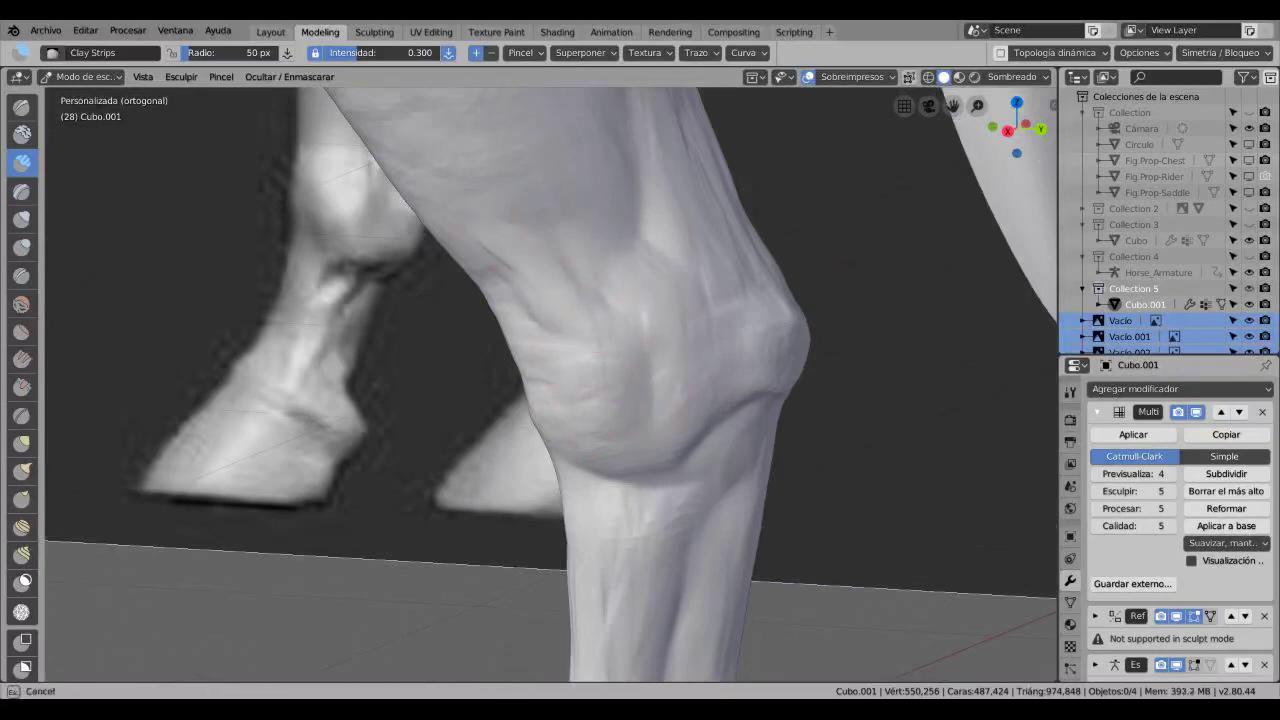
{"action": "middle_click_drag", "start_coordinate": [560, 380], "coordinate": [702, 385]}
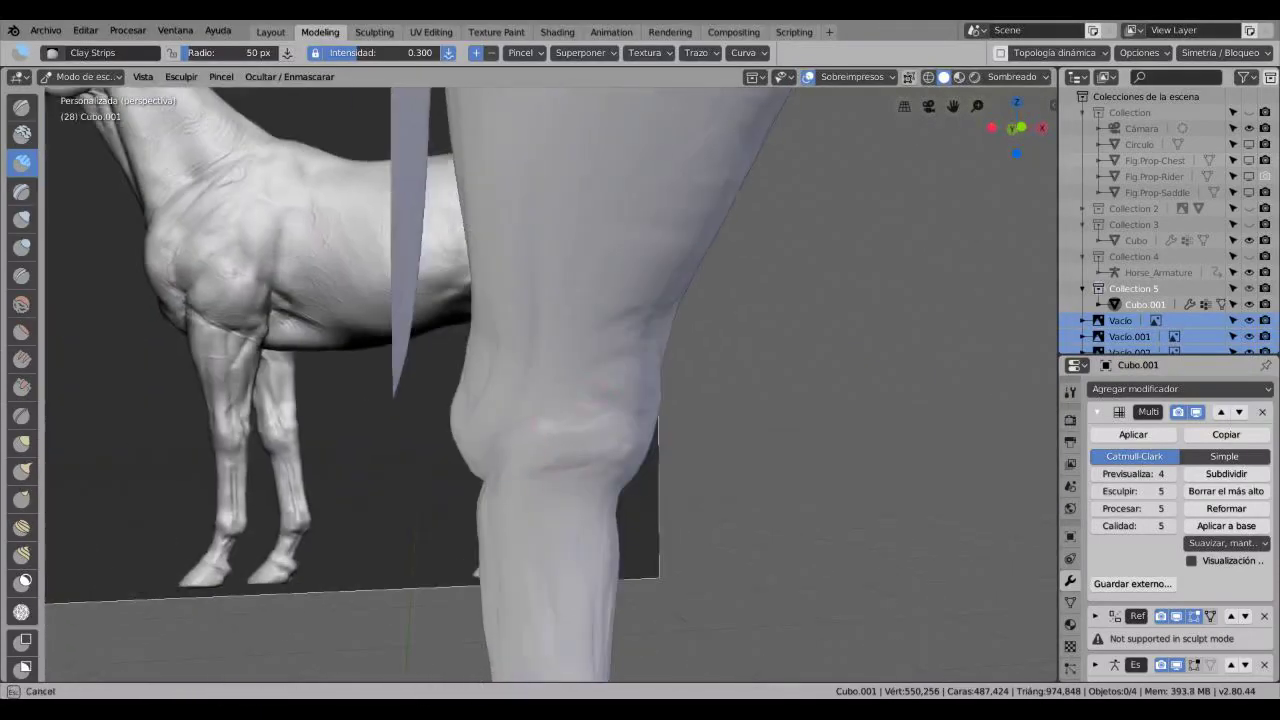
Step: Build up muscle strands on the inner side of the upper hind leg with a 50 px Clay Strips brush at 0.300 strength
{"action": "scroll", "coordinate": [551, 385], "scroll_direction": "up", "scroll_amount": 1}
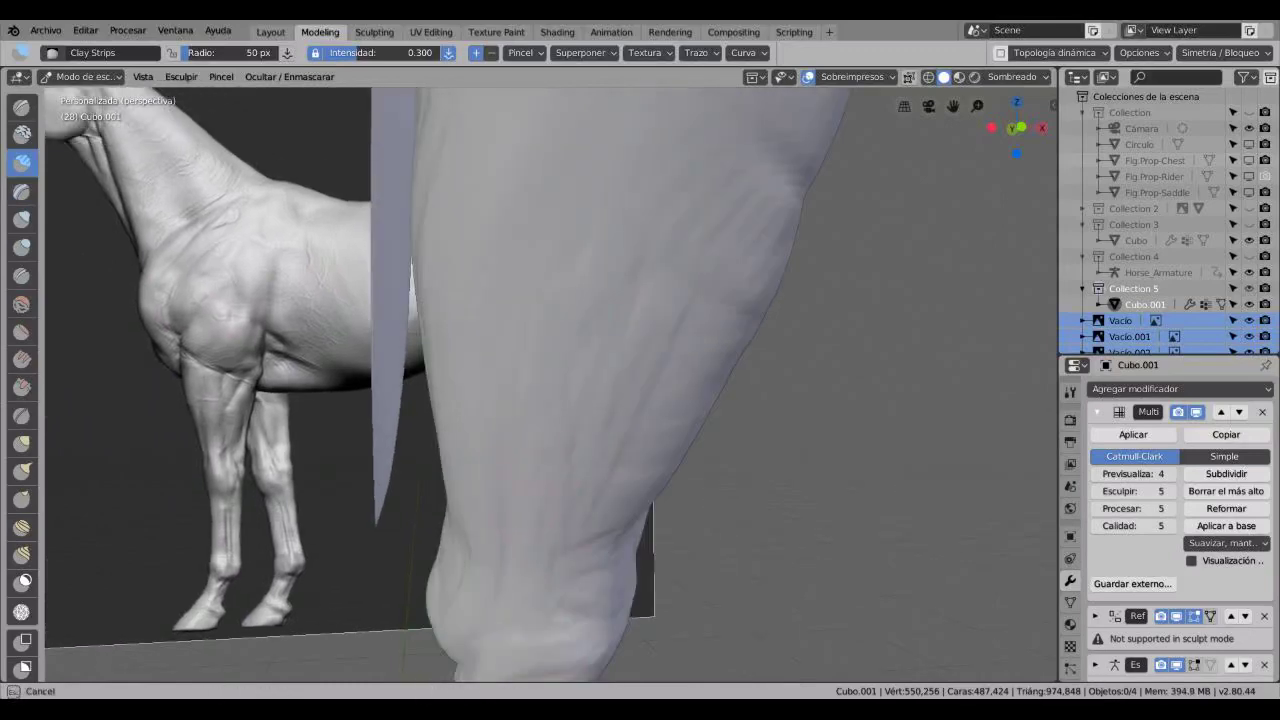
{"action": "scroll", "coordinate": [551, 385], "scroll_direction": "up", "scroll_amount": 1}
{"action": "mouse_move", "coordinate": [551, 385]}
{"action": "middle_mouse_down"}
{"action": "mouse_move", "coordinate": [690, 380]}
{"action": "mouse_move", "coordinate": [560, 370]}
{"action": "mouse_move", "coordinate": [546, 350]}
{"action": "middle_mouse_up"}
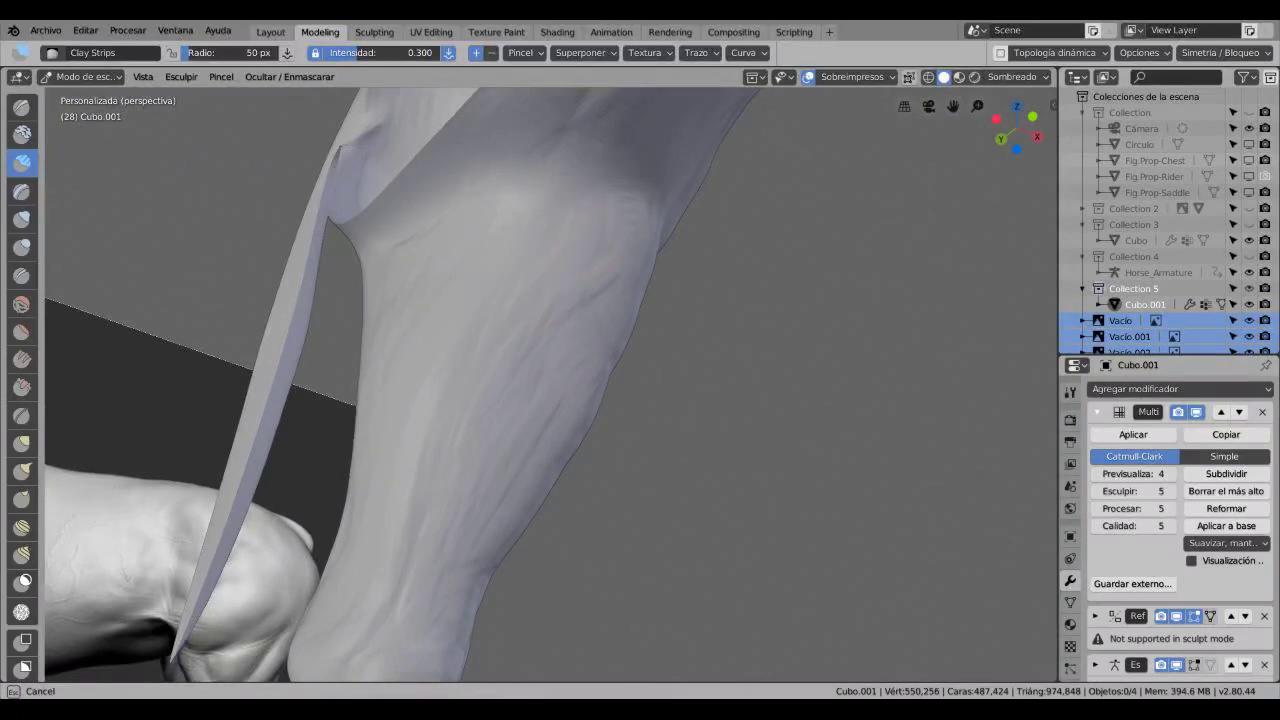
{"action": "scroll", "coordinate": [551, 385], "scroll_direction": "down", "scroll_amount": 8}
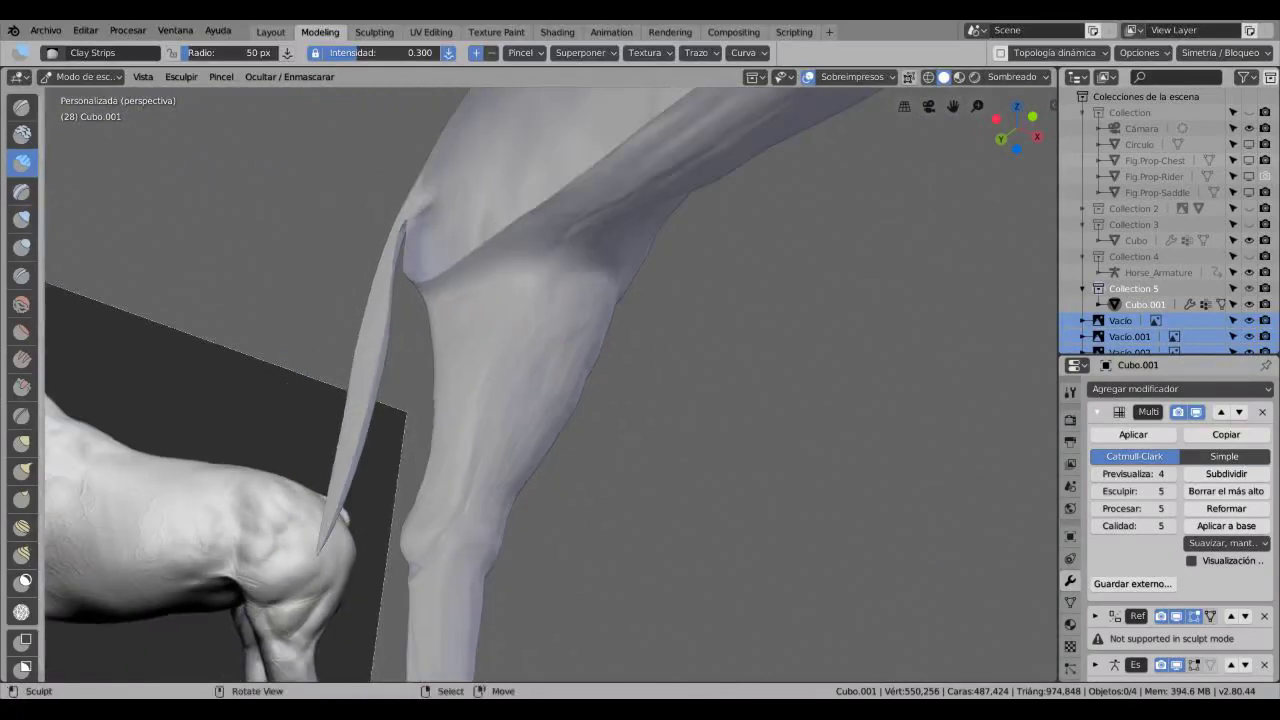
{"action": "middle_click_drag", "start_coordinate": [551, 385], "coordinate": [680, 375]}
{"action": "scroll", "coordinate": [551, 385], "scroll_direction": "up", "scroll_amount": 3}
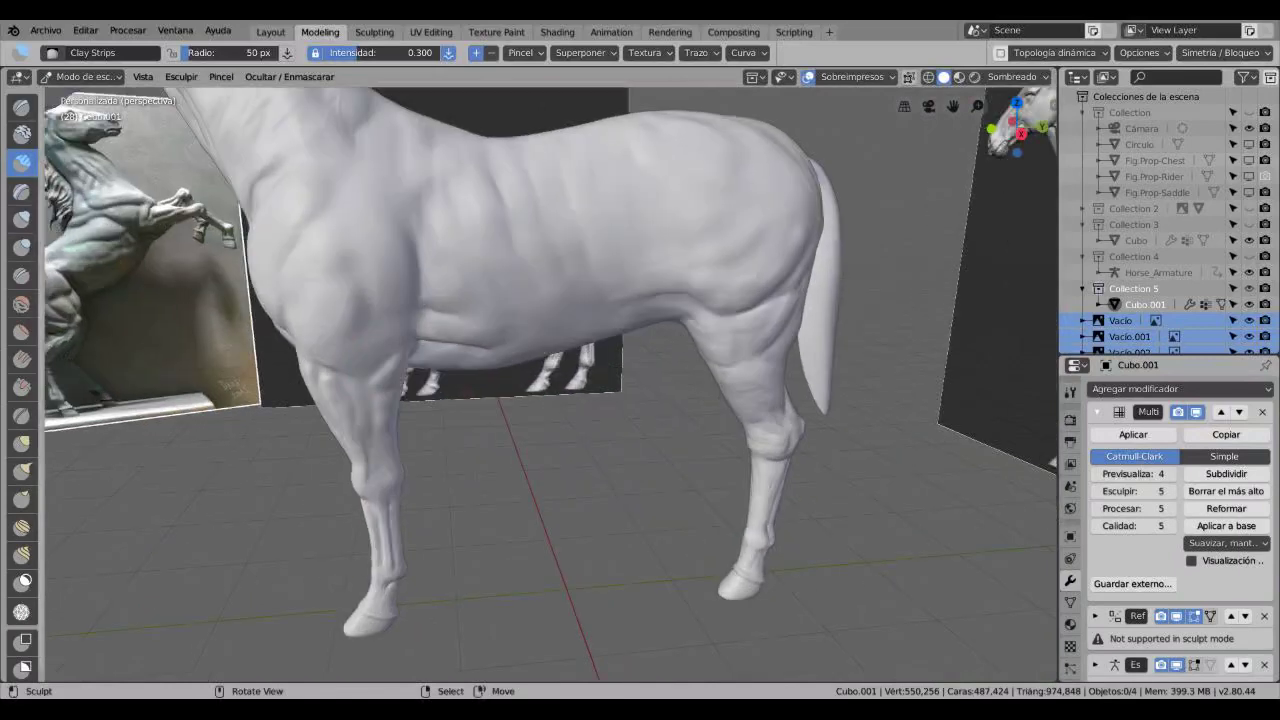
{"action": "mouse_move", "coordinate": [515, 390]}
{"action": "middle_mouse_down"}
{"action": "mouse_move", "coordinate": [560, 385]}
{"action": "mouse_move", "coordinate": [515, 390]}
{"action": "middle_mouse_up"}
{"action": "scroll", "coordinate": [515, 390], "scroll_direction": "up", "scroll_amount": 5}
{"action": "scroll", "coordinate": [515, 390], "scroll_direction": "down", "scroll_amount": 1}
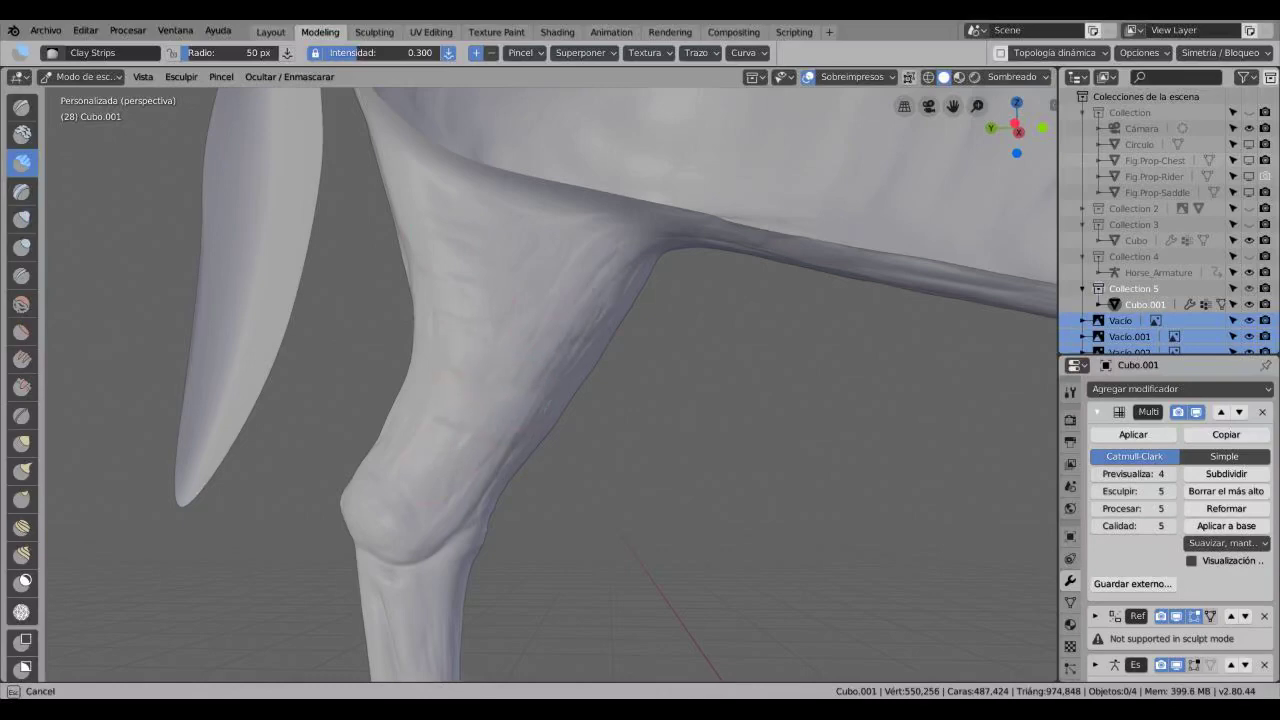
{"action": "scroll", "coordinate": [551, 385], "scroll_direction": "down", "scroll_amount": 6}
Step: Soften the relief on the inner upper hind leg with a 50 px Smooth brush at 0.600 strength
{"action": "key", "text": "shift+s"}
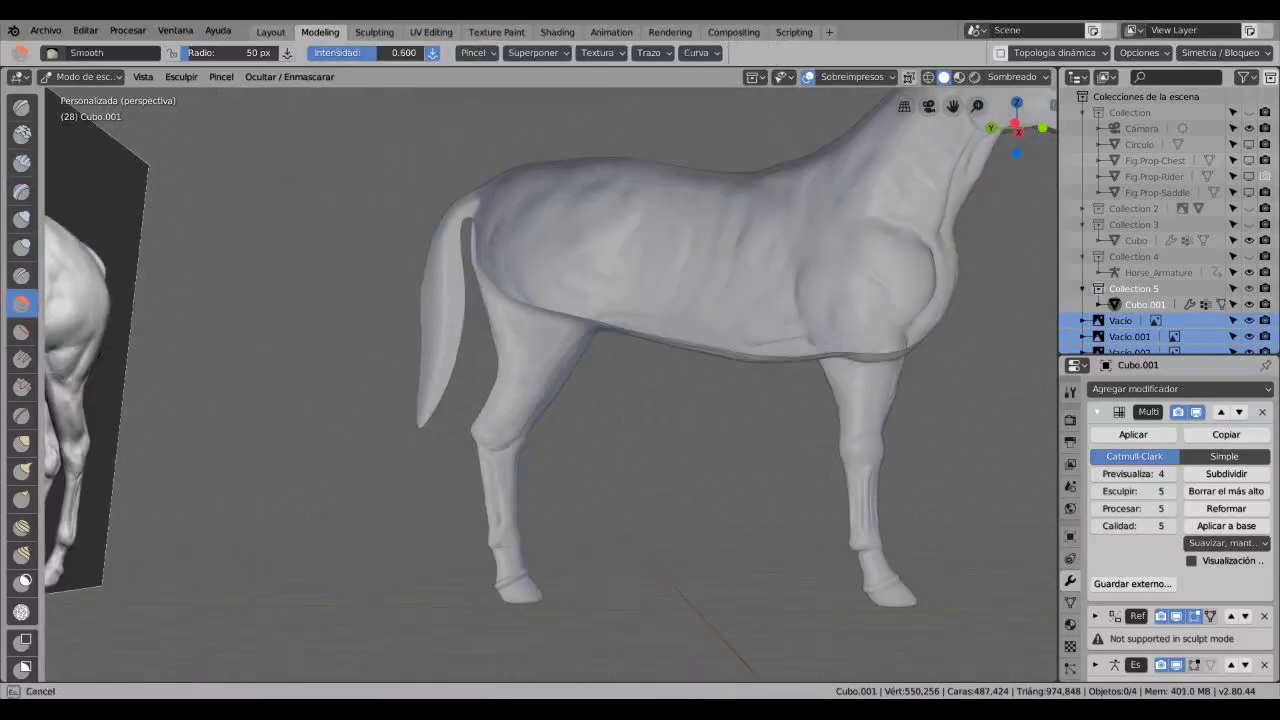
{"action": "scroll", "coordinate": [500, 430], "scroll_direction": "up", "scroll_amount": 10}
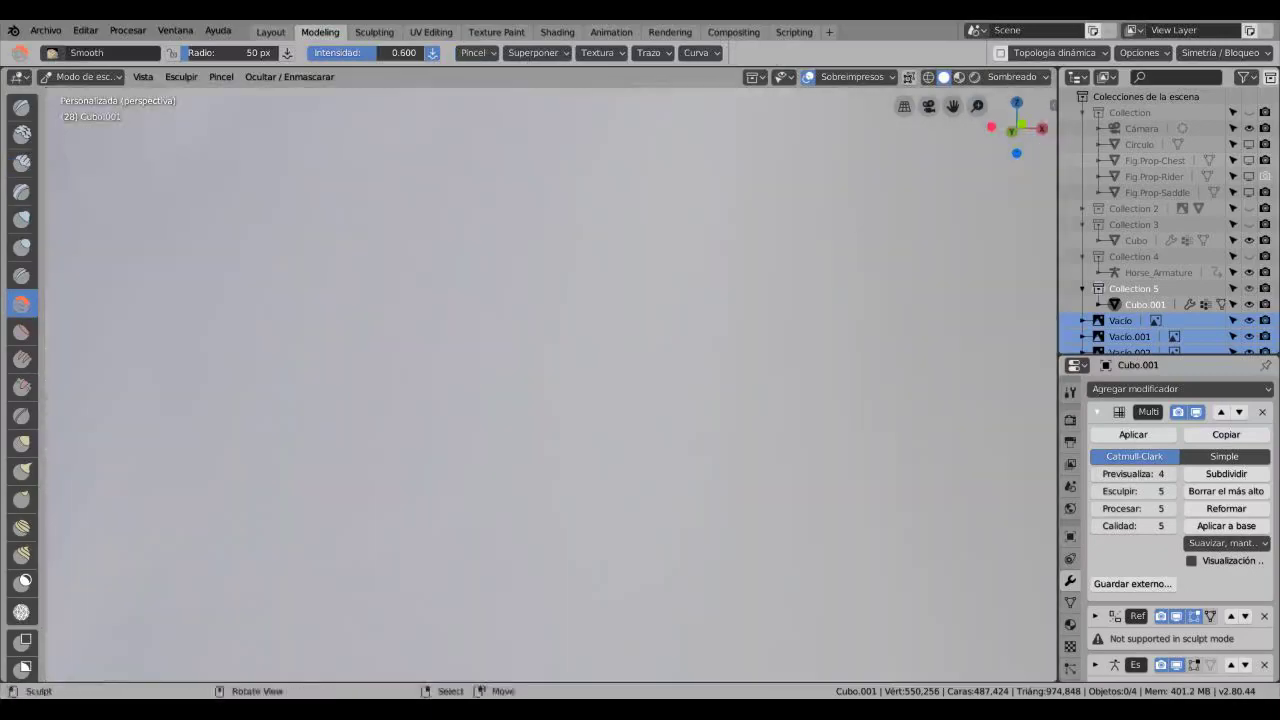
{"action": "scroll", "coordinate": [700, 492], "scroll_direction": "down", "scroll_amount": 5}
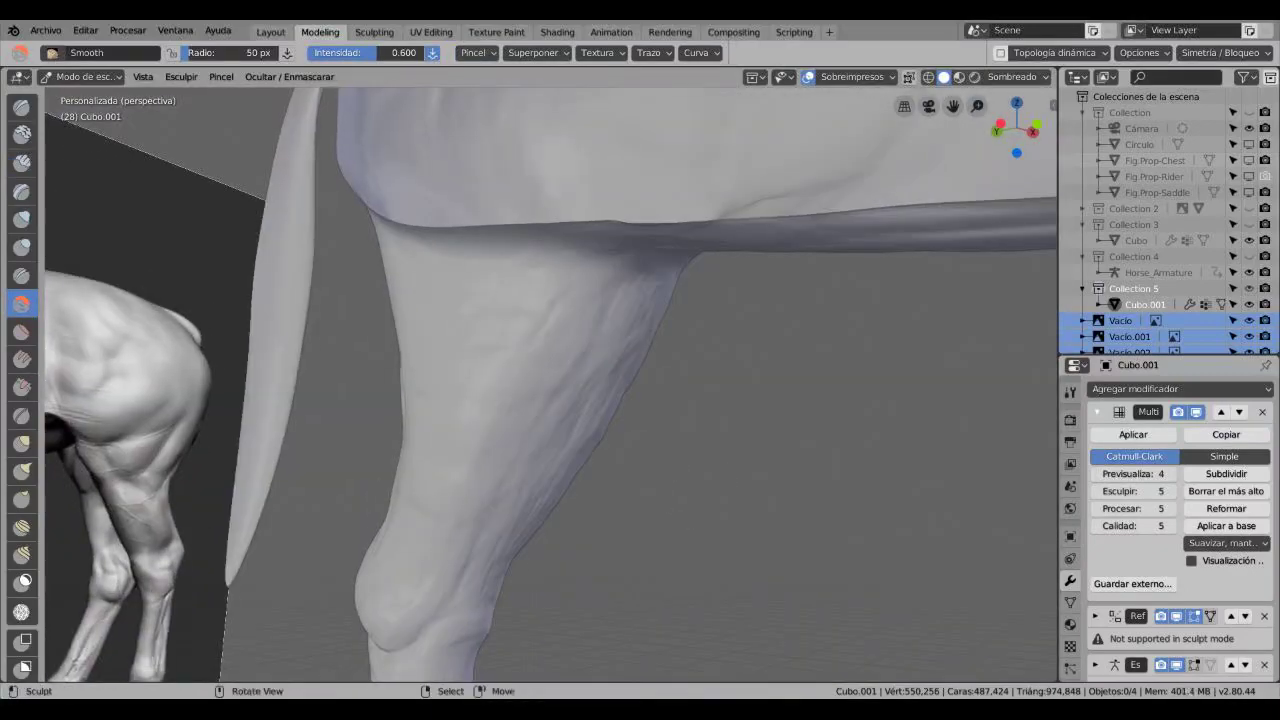
{"action": "scroll", "coordinate": [540, 505], "scroll_direction": "down", "scroll_amount": 10}
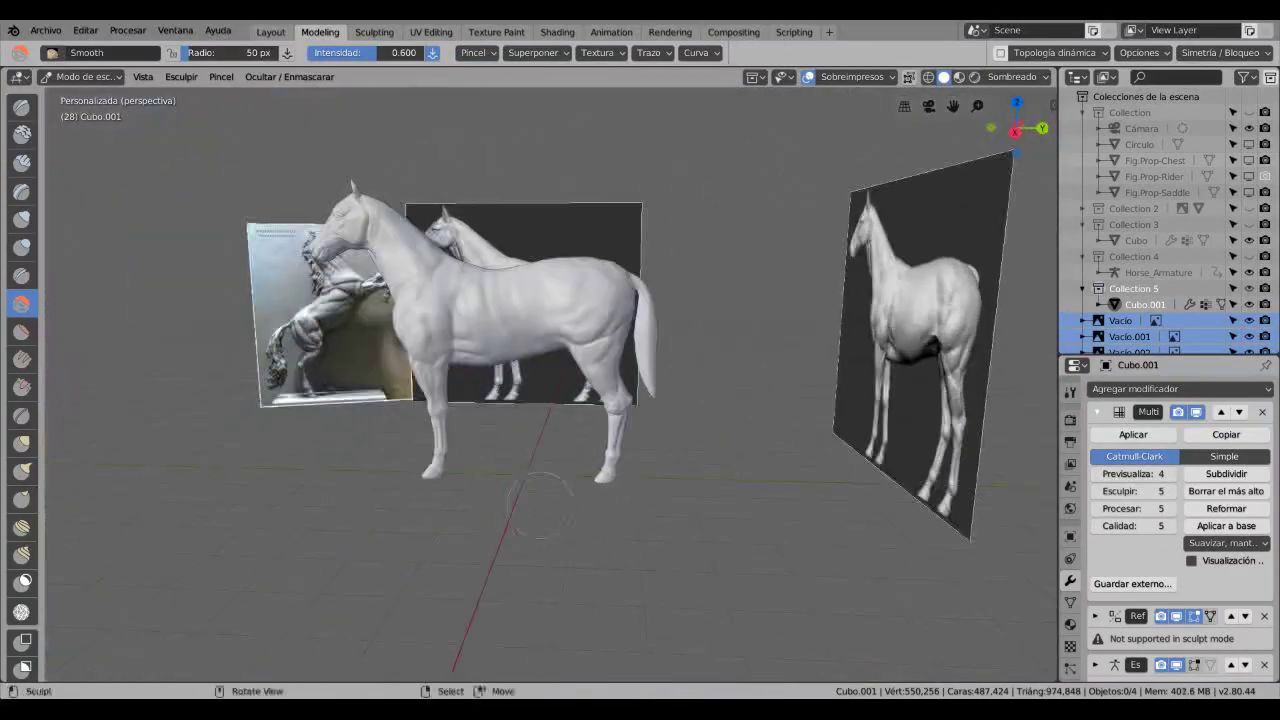
Step: Switch to a 50 px subtractive Inflate/Deflate brush at 0.300 strength and review its texture options
{"action": "middle_click_drag", "start_coordinate": [540, 505], "coordinate": [430, 502]}
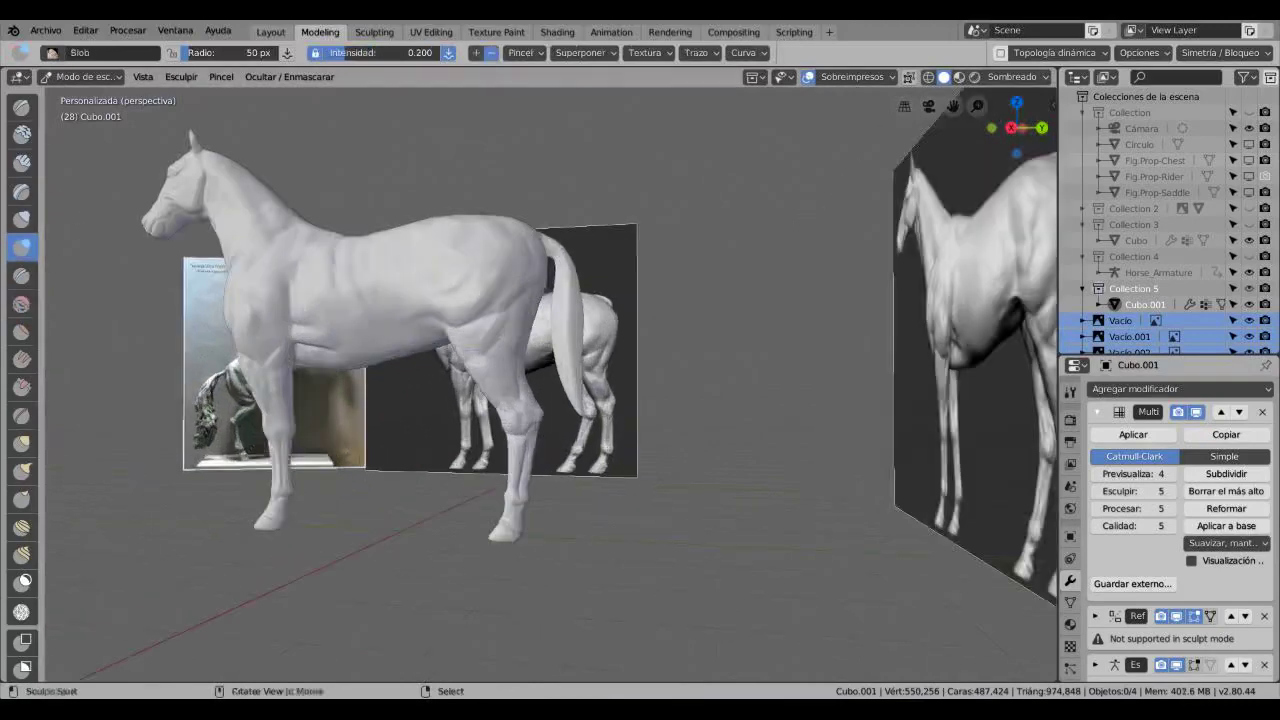
{"action": "key", "text": "i"}
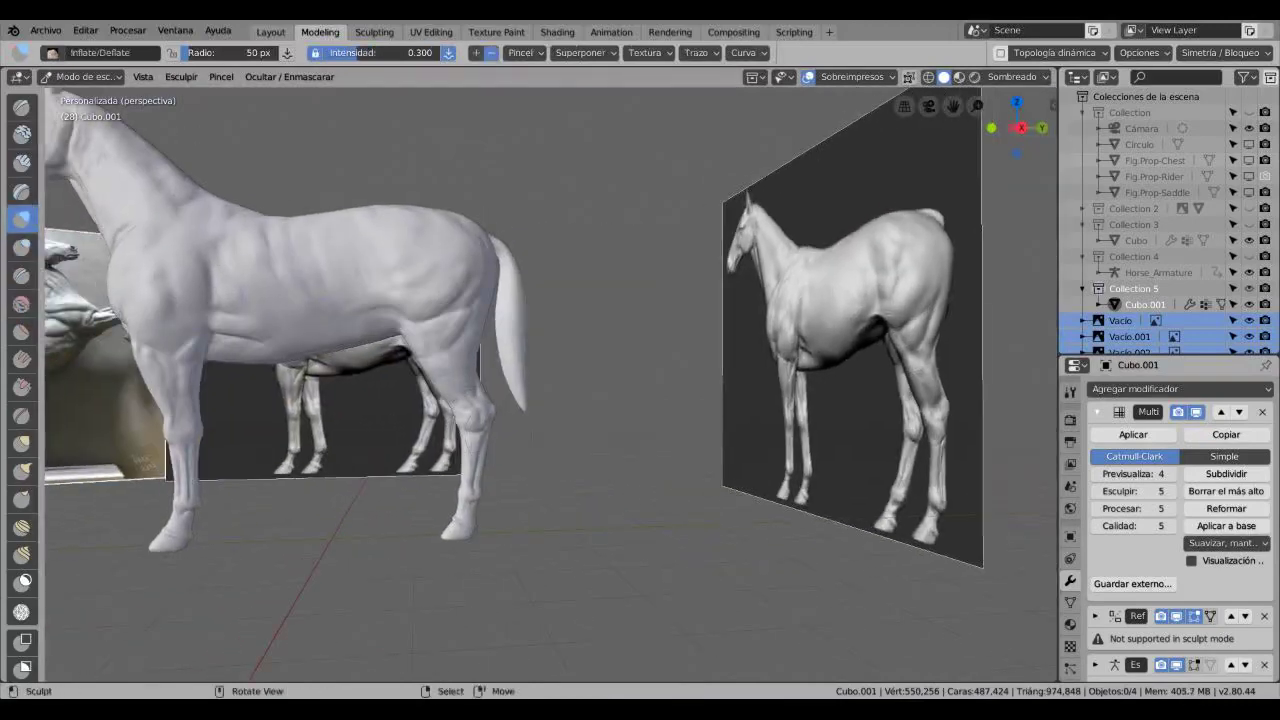
{"action": "left_click", "coordinate": [650, 52]}
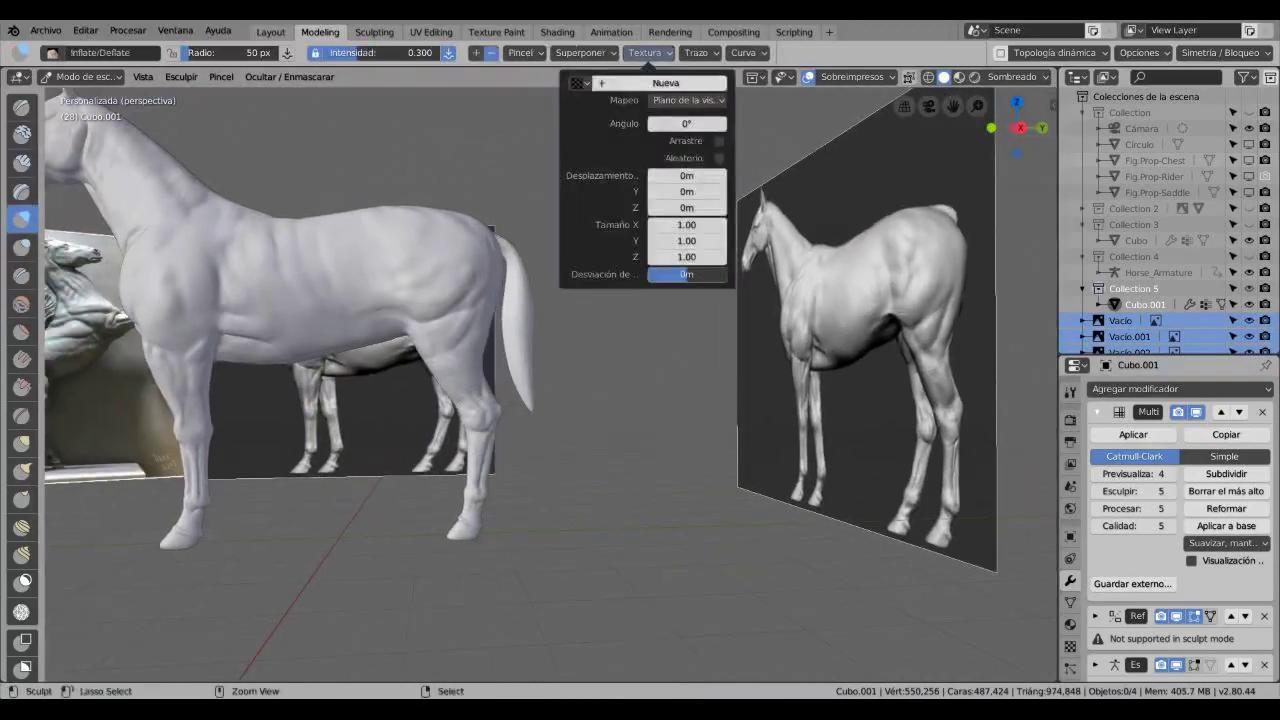
{"action": "left_click", "coordinate": [697, 52]}
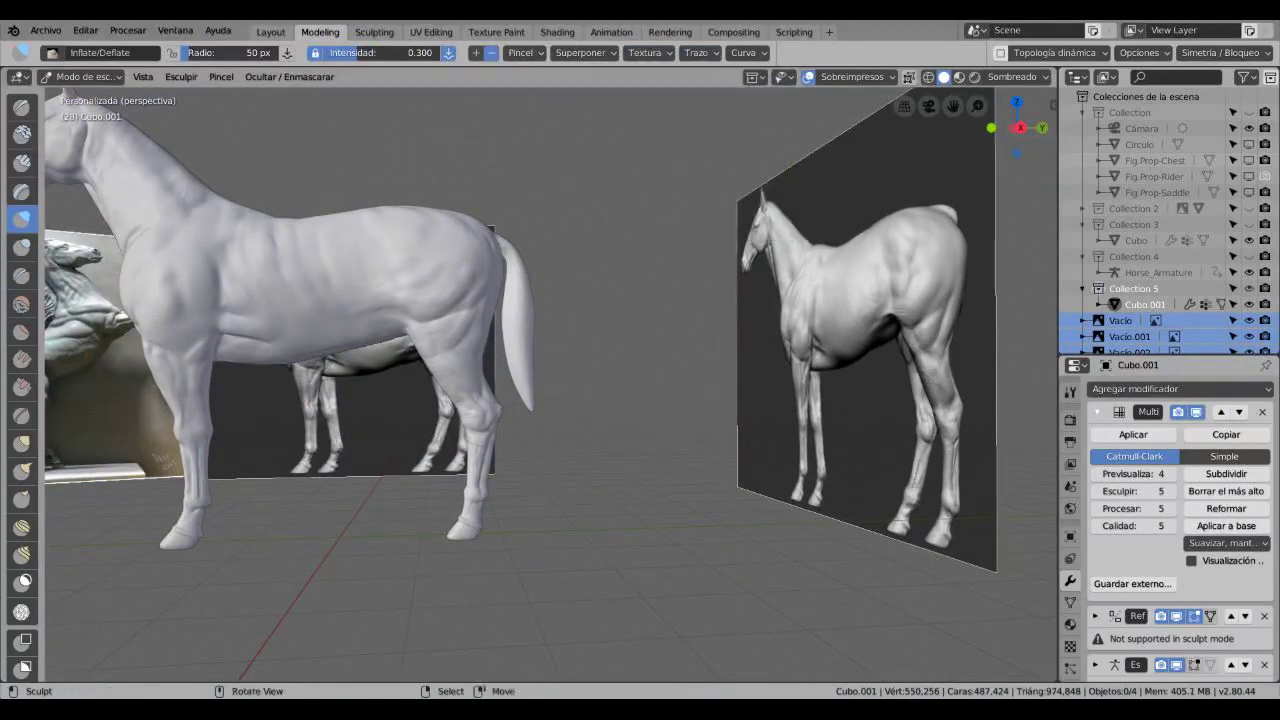
{"action": "mouse_move", "coordinate": [1017, 128]}
{"action": "left_mouse_down"}
{"action": "mouse_move", "coordinate": [990, 100]}
{"action": "mouse_move", "coordinate": [988, 122]}
{"action": "left_mouse_up"}
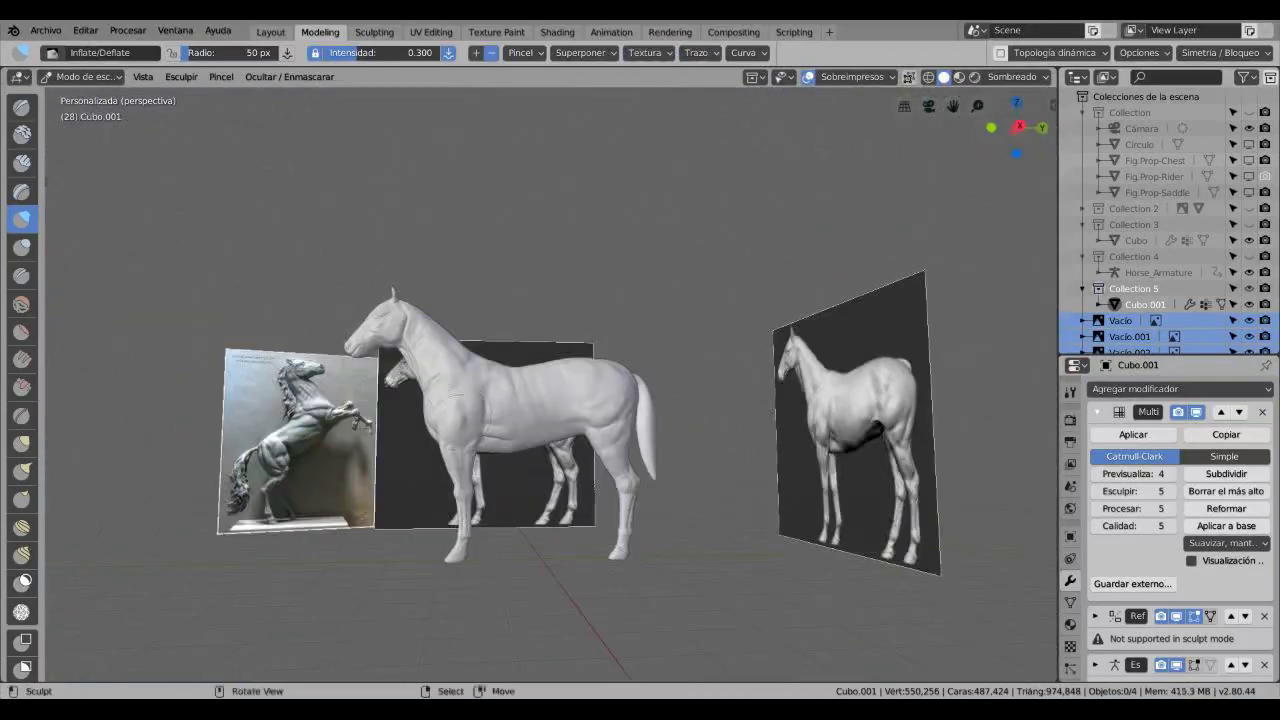
Step: Deepen the folds at the shoulder and behind the elbow with a 50 px subtractive Crease brush at 0.250 strength
{"action": "key", "text": "shift+c"}
{"action": "scroll", "coordinate": [549, 385], "scroll_direction": "up", "scroll_amount": 8}
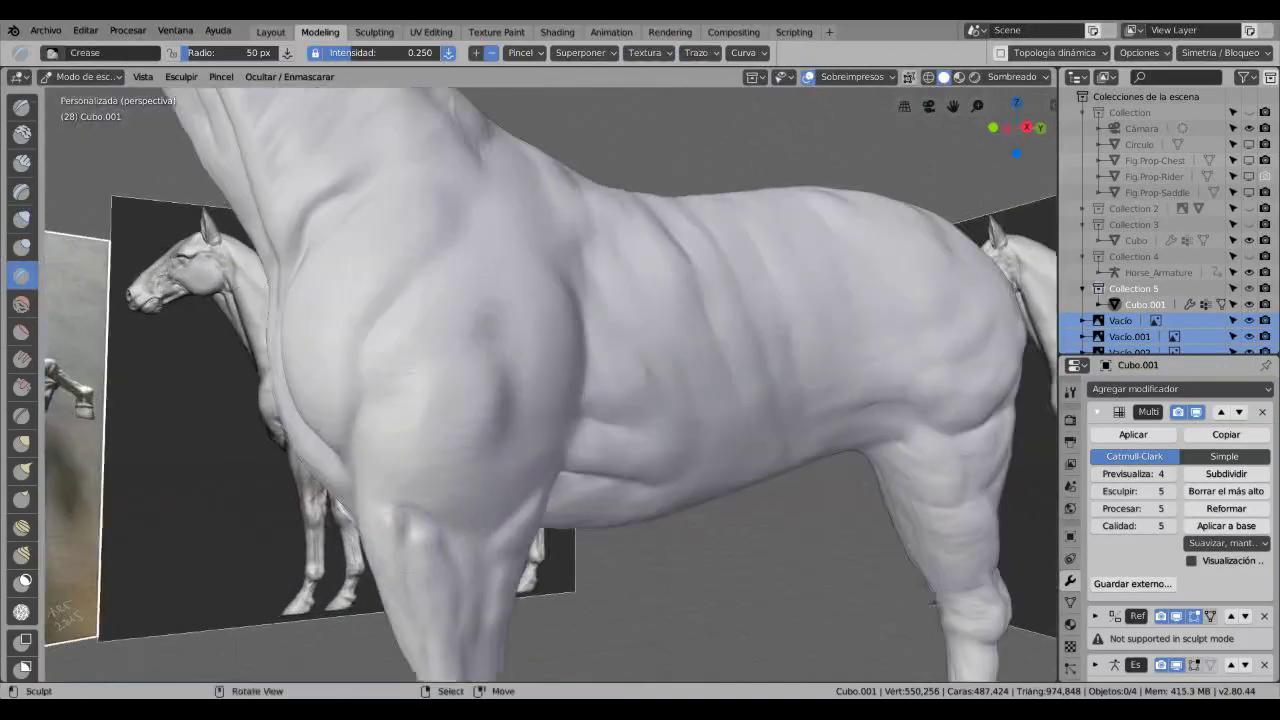
{"action": "middle_click_drag", "start_coordinate": [550, 385], "coordinate": [610, 382], "text": "shift"}
{"action": "scroll", "coordinate": [610, 382], "scroll_direction": "down", "scroll_amount": 6}
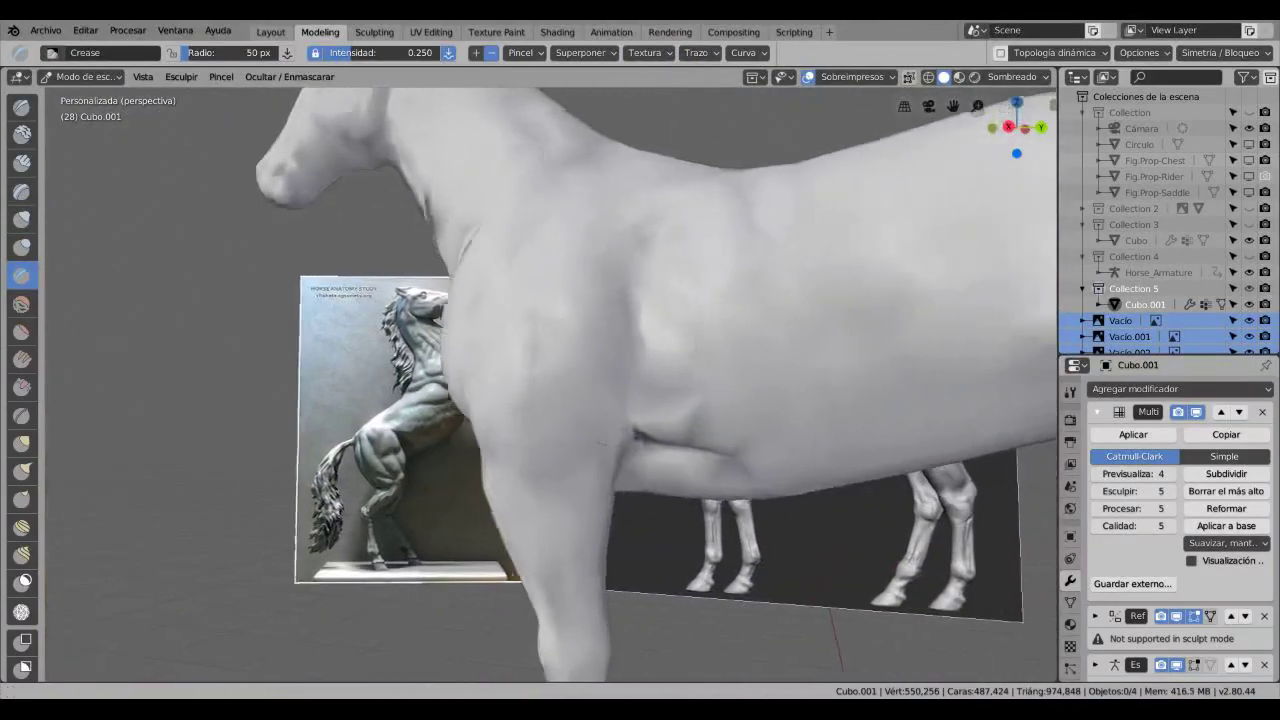
{"action": "scroll", "coordinate": [610, 382], "scroll_direction": "up", "scroll_amount": 5}
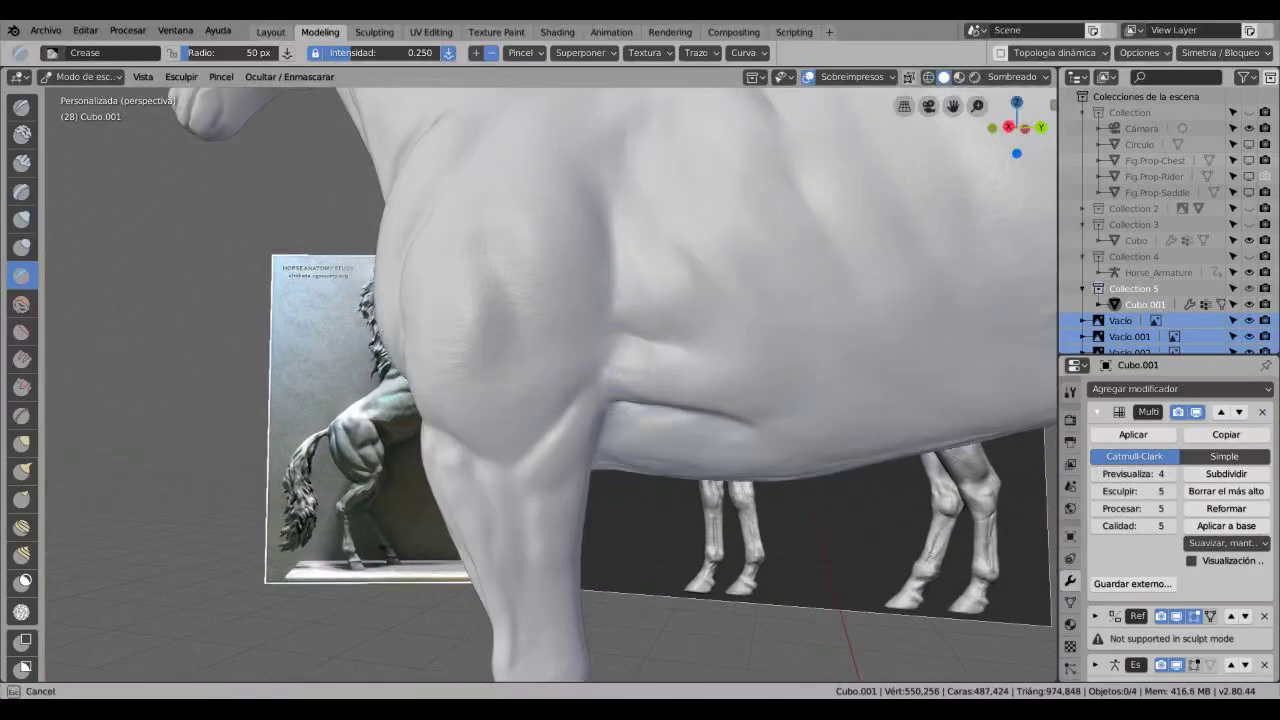
{"action": "middle_click_drag", "start_coordinate": [610, 382], "coordinate": [600, 370]}
{"action": "scroll", "coordinate": [600, 370], "scroll_direction": "up", "scroll_amount": 3}
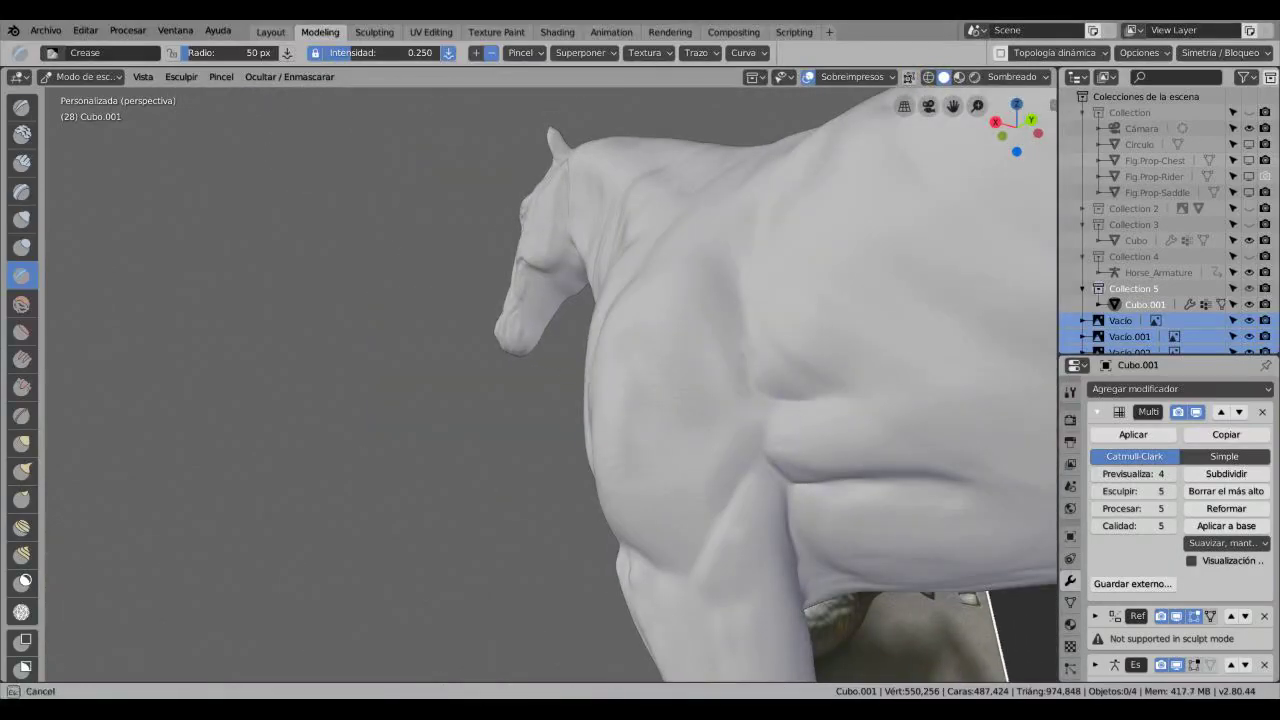
{"action": "mouse_move", "coordinate": [600, 370]}
{"action": "middle_mouse_down"}
{"action": "mouse_move", "coordinate": [479, 428]}
{"action": "mouse_move", "coordinate": [592, 460]}
{"action": "mouse_move", "coordinate": [520, 350]}
{"action": "mouse_move", "coordinate": [560, 318]}
{"action": "mouse_move", "coordinate": [560, 290]}
{"action": "mouse_move", "coordinate": [560, 380]}
{"action": "mouse_move", "coordinate": [650, 370]}
{"action": "middle_mouse_up"}
Step: Compare the hindquarters and side profile with the references, then isolate the horse in Object Mode and examine its overall form
{"action": "scroll", "coordinate": [592, 460], "scroll_direction": "down", "scroll_amount": 5}
{"action": "middle_click_drag", "start_coordinate": [540, 400], "coordinate": [320, 400]}
{"action": "scroll", "coordinate": [550, 390], "scroll_direction": "up", "scroll_amount": 5}
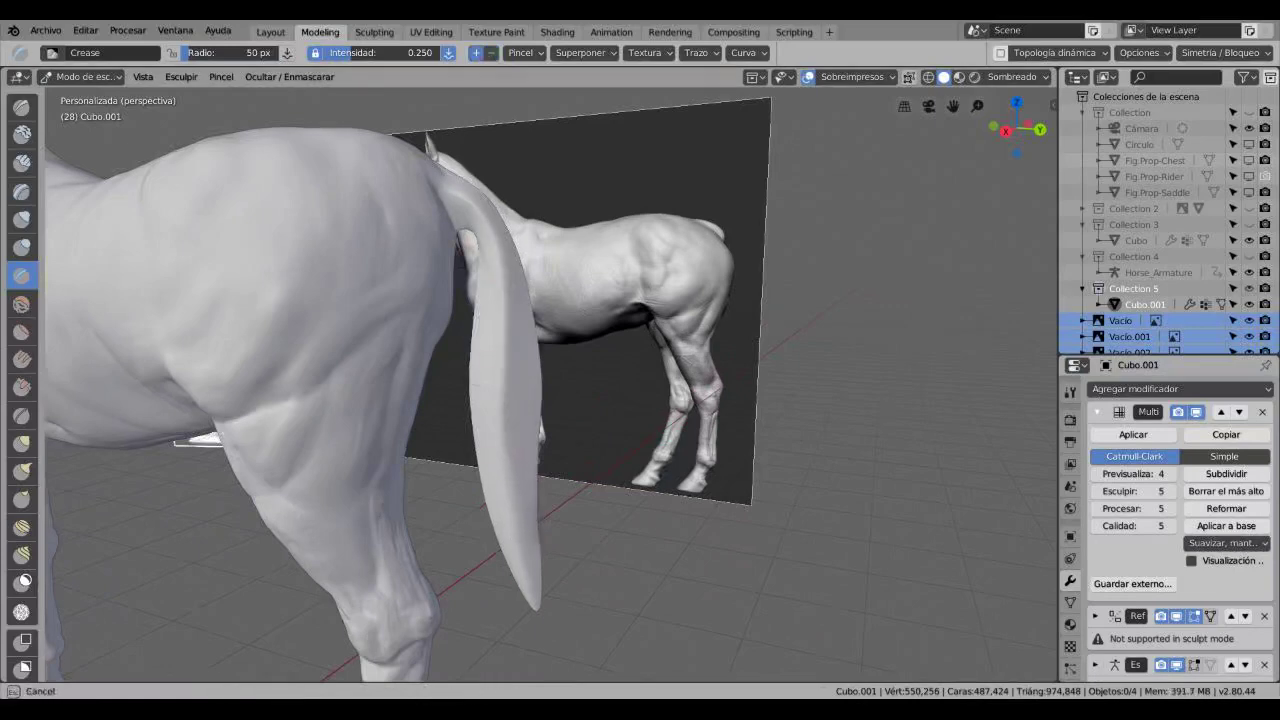
{"action": "middle_click_drag", "start_coordinate": [558, 445], "coordinate": [548, 455], "text": "ctrl"}
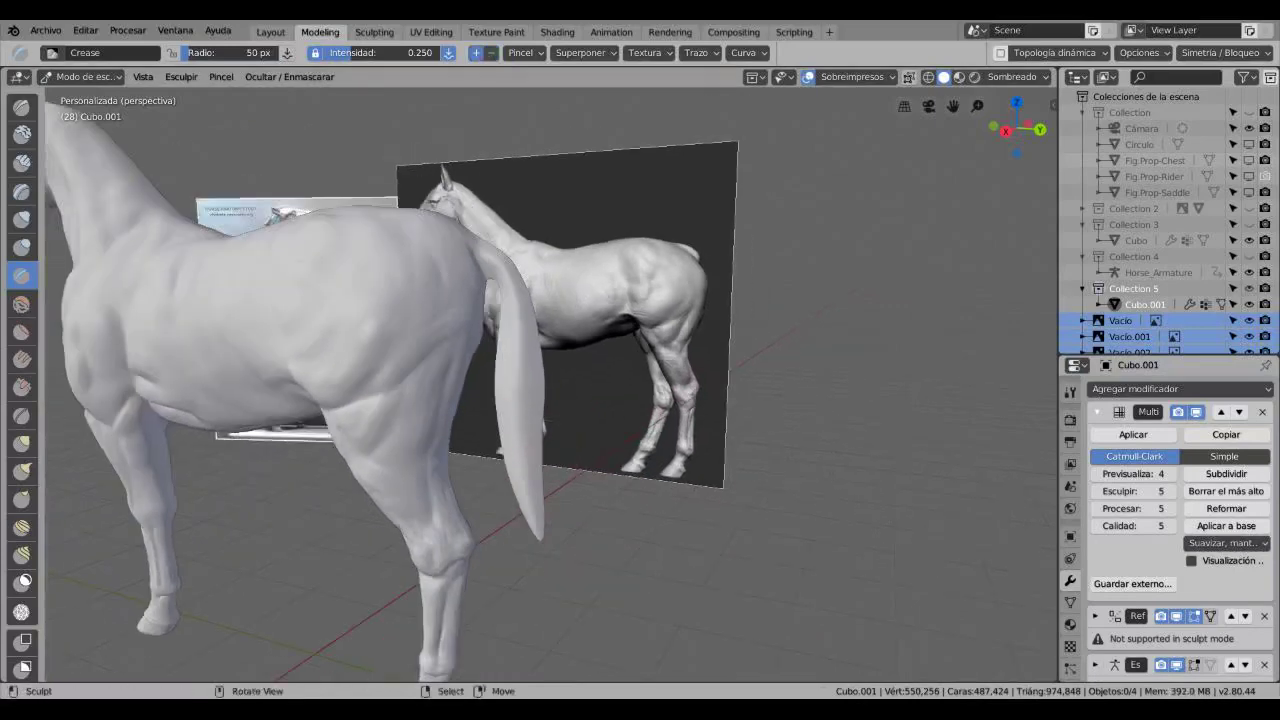
{"action": "key", "text": "KP_3"}
{"action": "key", "text": "ctrl+Tab"}
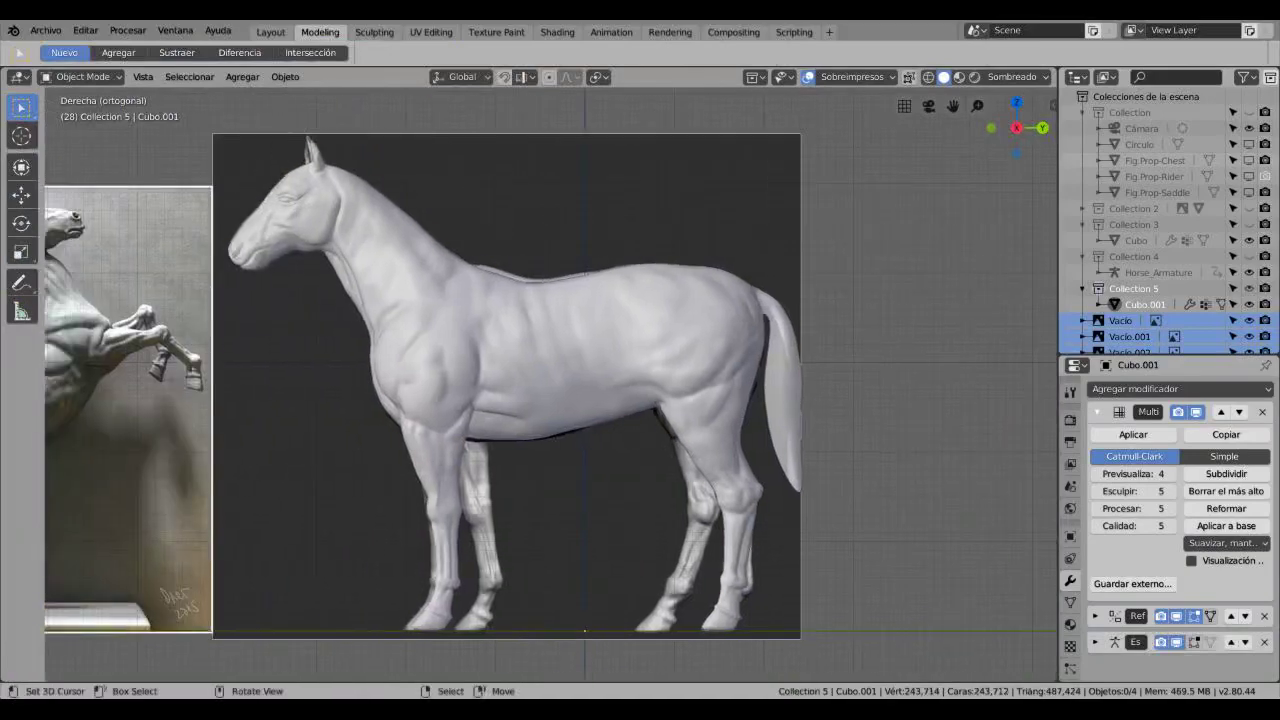
{"action": "key", "text": "KP_Divide"}
{"action": "middle_click_drag", "start_coordinate": [330, 170], "coordinate": [422, 165]}
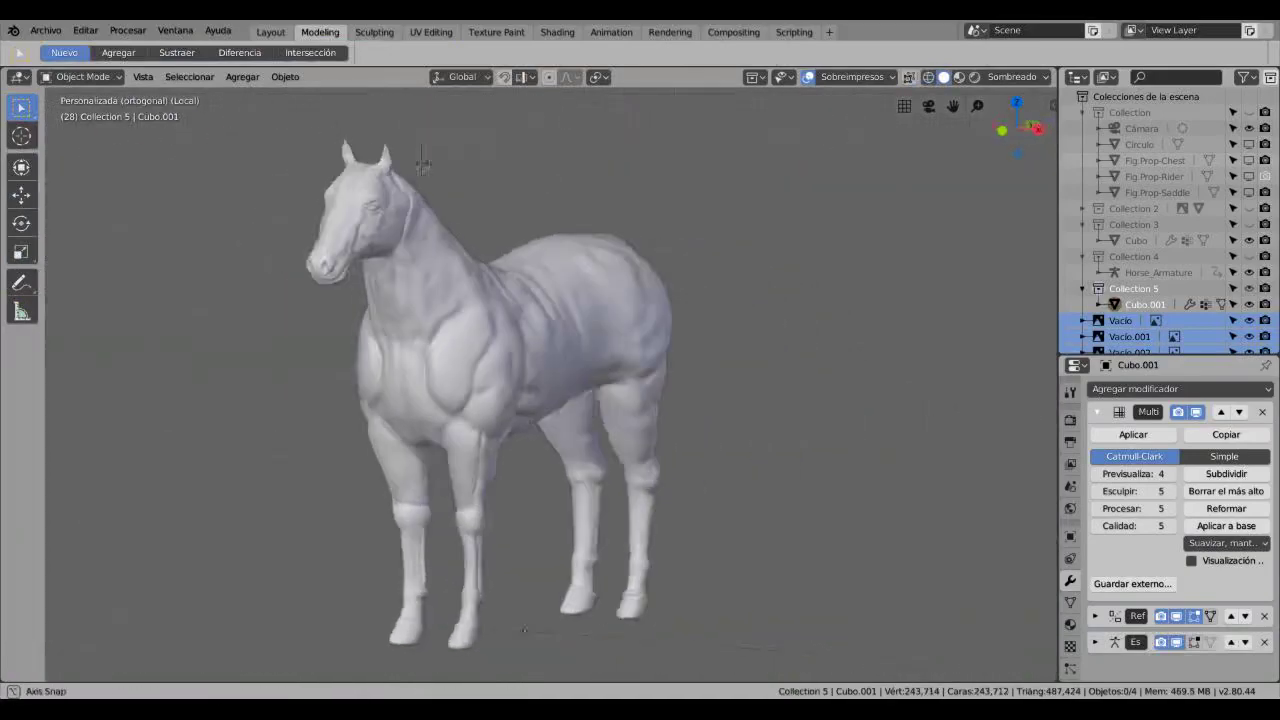
{"action": "scroll", "coordinate": [412, 352], "scroll_direction": "up", "scroll_amount": 2}
{"action": "mouse_move", "coordinate": [412, 352]}
{"action": "middle_mouse_down"}
{"action": "mouse_move", "coordinate": [446, 137]}
{"action": "mouse_move", "coordinate": [335, 158]}
{"action": "mouse_move", "coordinate": [198, 318]}
{"action": "mouse_move", "coordinate": [170, 300]}
{"action": "middle_mouse_up"}
Step: Preview the isolated horse's surface detail with a metallic grey matcap and in LookDev shading
{"action": "left_click", "coordinate": [1045, 77]}
{"action": "left_click", "coordinate": [1056, 124]}
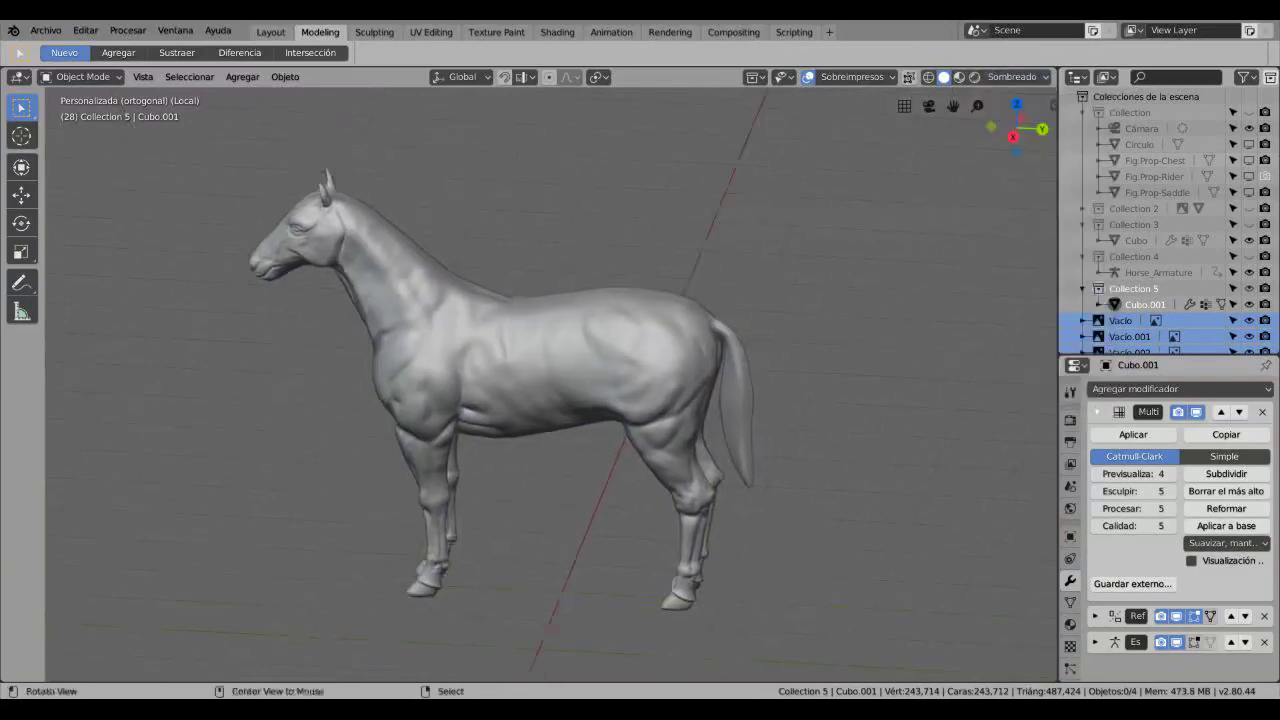
{"action": "left_click", "coordinate": [1045, 77]}
{"action": "left_click", "coordinate": [974, 77]}
{"action": "scroll", "coordinate": [609, 391], "scroll_direction": "up", "scroll_amount": 5}
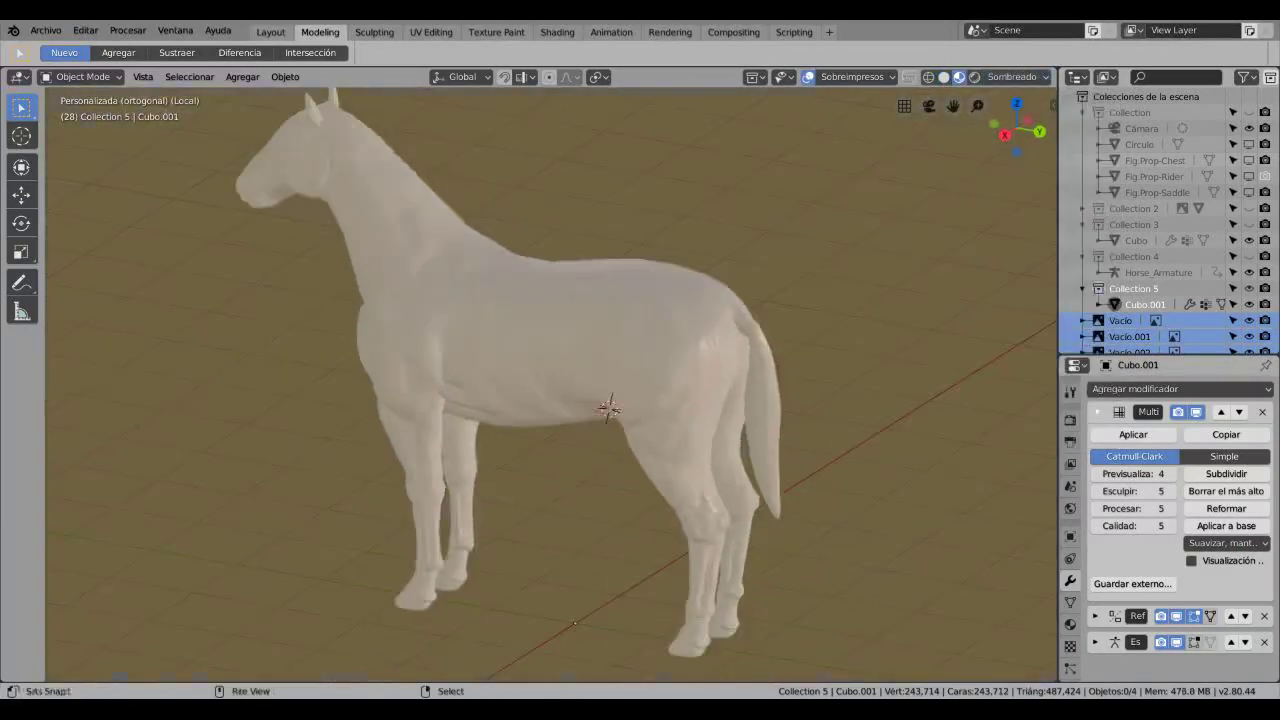
{"action": "mouse_move", "coordinate": [584, 398]}
{"action": "middle_mouse_down"}
{"action": "mouse_move", "coordinate": [515, 355]}
{"action": "mouse_move", "coordinate": [520, 330]}
{"action": "mouse_move", "coordinate": [580, 335]}
{"action": "mouse_move", "coordinate": [560, 320]}
{"action": "mouse_move", "coordinate": [508, 320]}
{"action": "mouse_move", "coordinate": [617, 348]}
{"action": "mouse_move", "coordinate": [580, 328]}
{"action": "mouse_move", "coordinate": [635, 336]}
{"action": "middle_mouse_up"}
Step: Examine the isolated horse in Sculpt Mode from the side and front, and then in Object Mode with solid shading
{"action": "left_click", "coordinate": [82, 77]}
{"action": "left_click", "coordinate": [100, 128]}
{"action": "key", "text": "KP_3"}
{"action": "scroll", "coordinate": [510, 318], "scroll_direction": "down", "scroll_amount": 3}
{"action": "key", "text": "KP_3"}
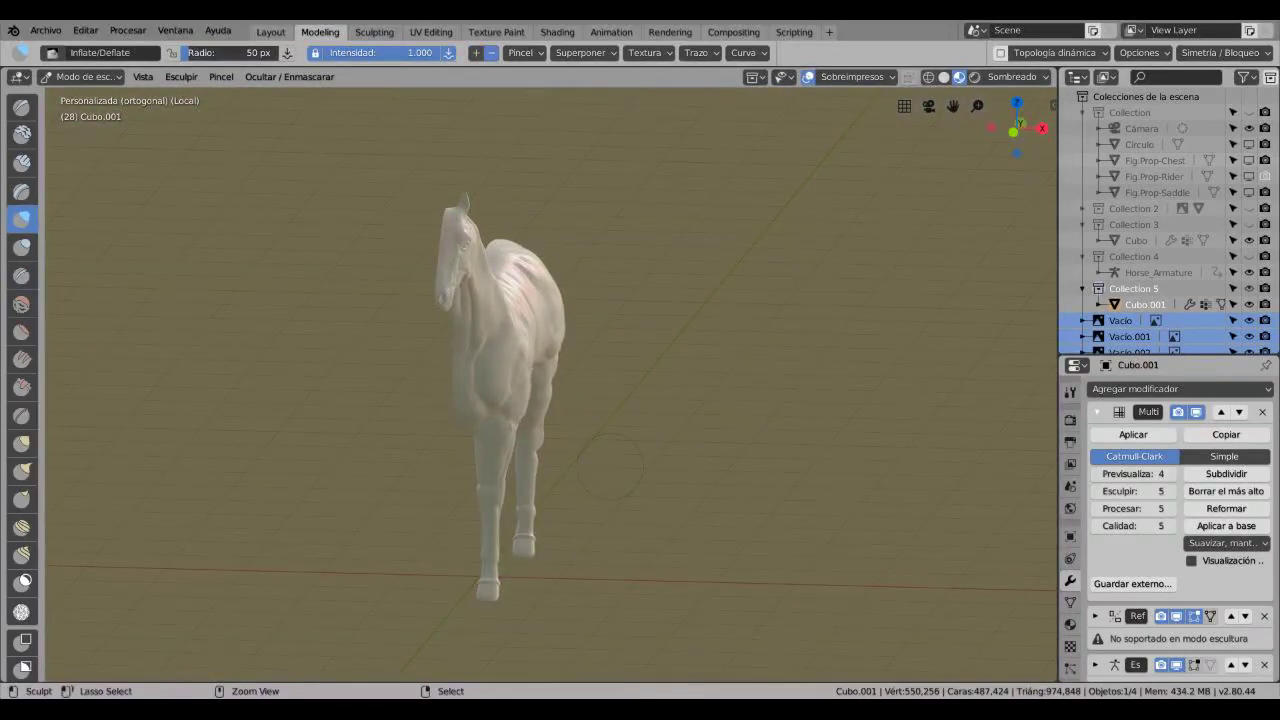
{"action": "key", "text": "KP_3"}
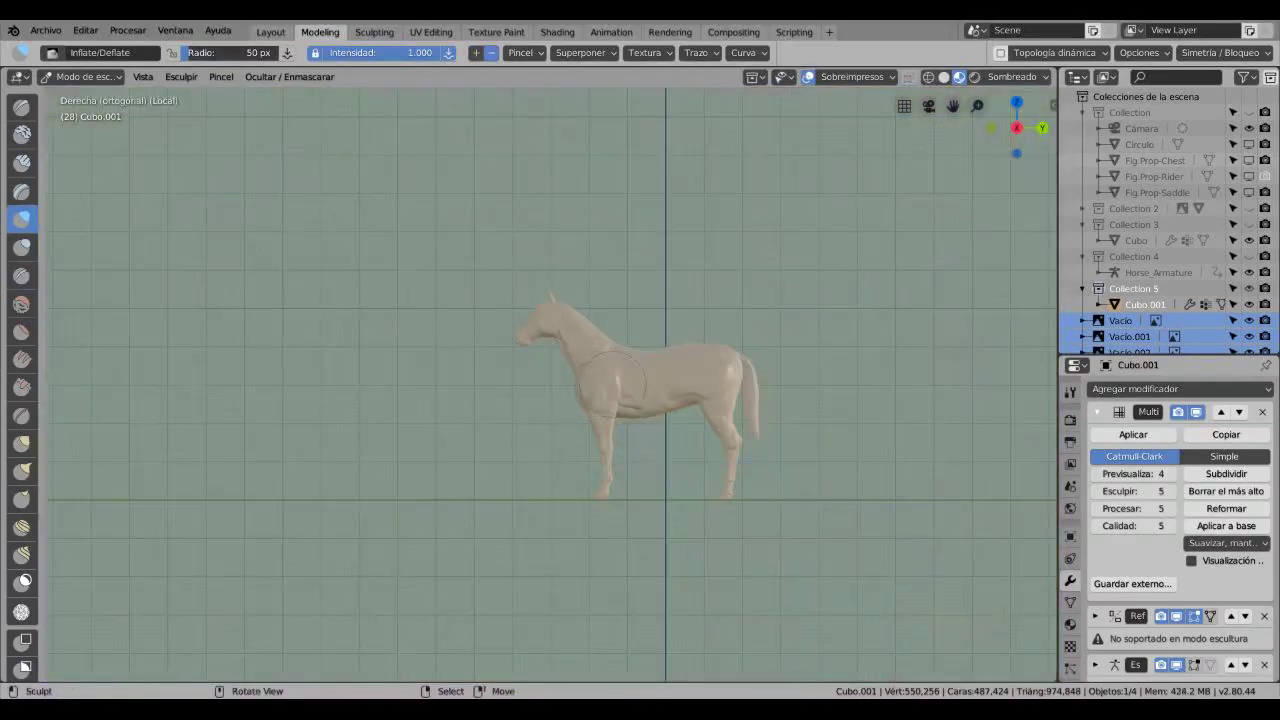
{"action": "middle_click_drag", "start_coordinate": [612, 380], "coordinate": [673, 434]}
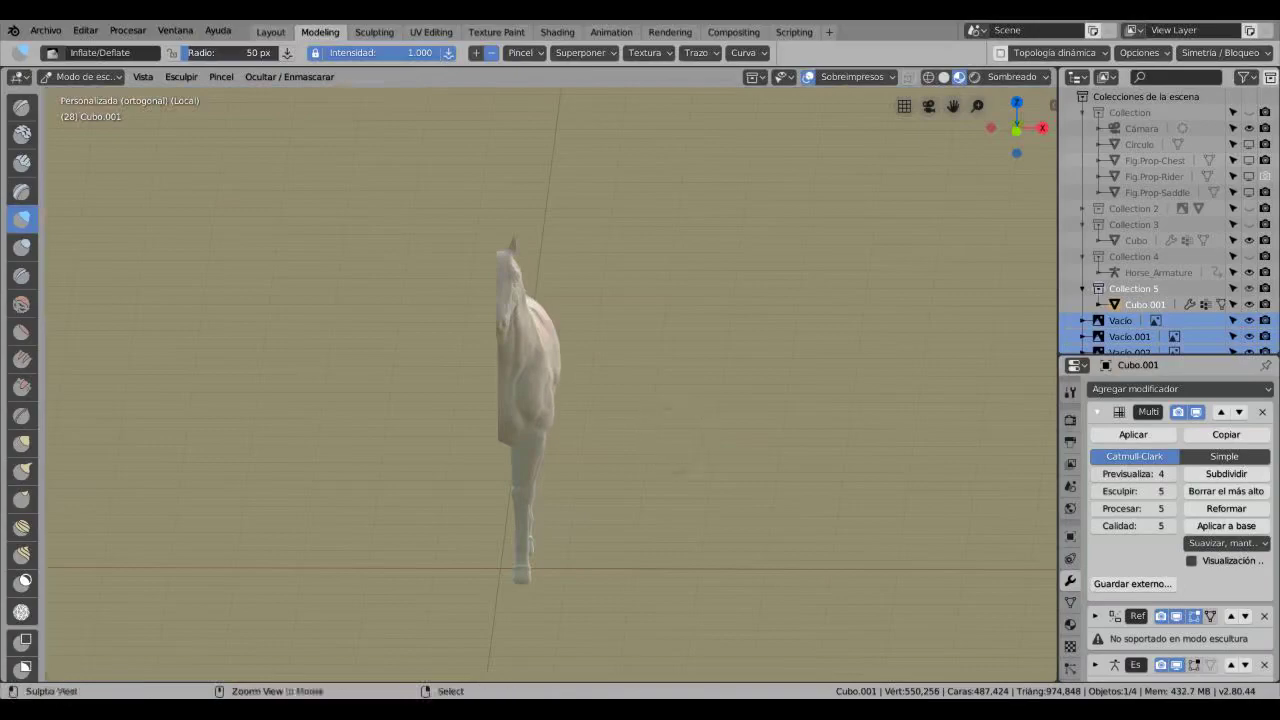
{"action": "key", "text": "KP_3"}
{"action": "middle_click_drag", "start_coordinate": [683, 386], "coordinate": [656, 356]}
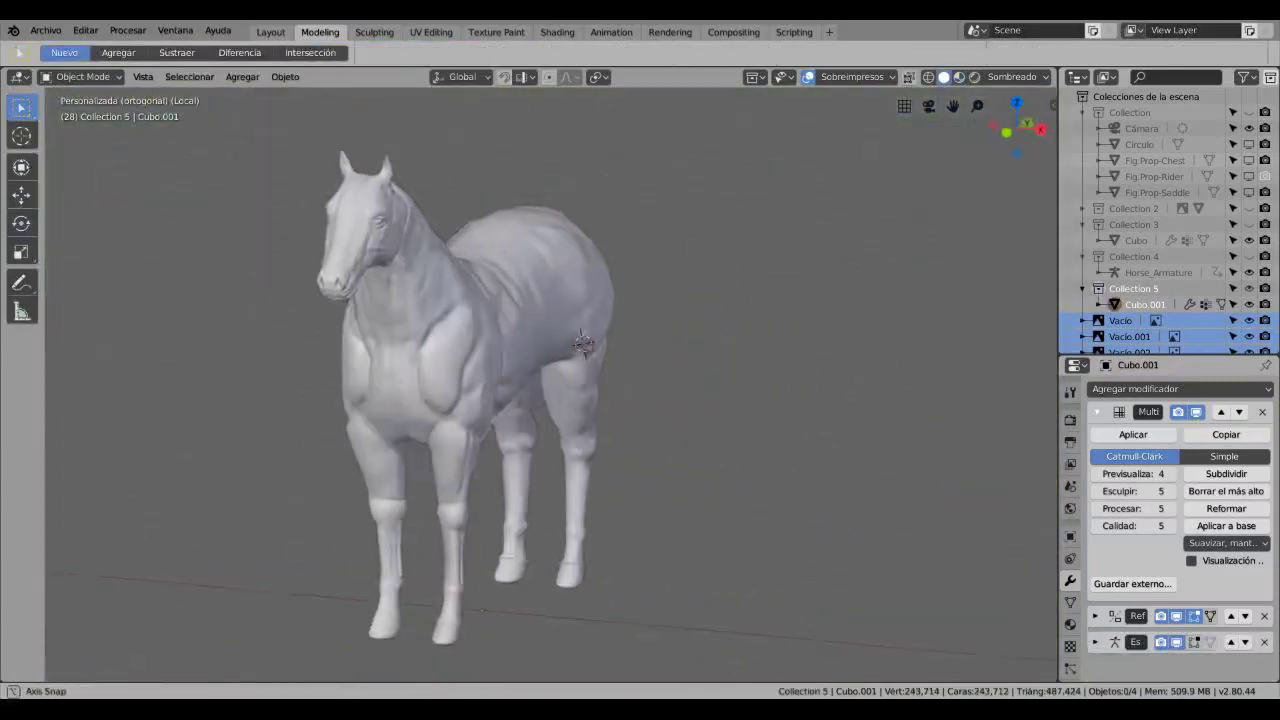
Step: Return to Sculpt Mode and carve the shoulder muscle grooves with a 50 px subtractive Crease brush at 0.250 strength
{"action": "middle_click_drag", "start_coordinate": [583, 343], "coordinate": [429, 363]}
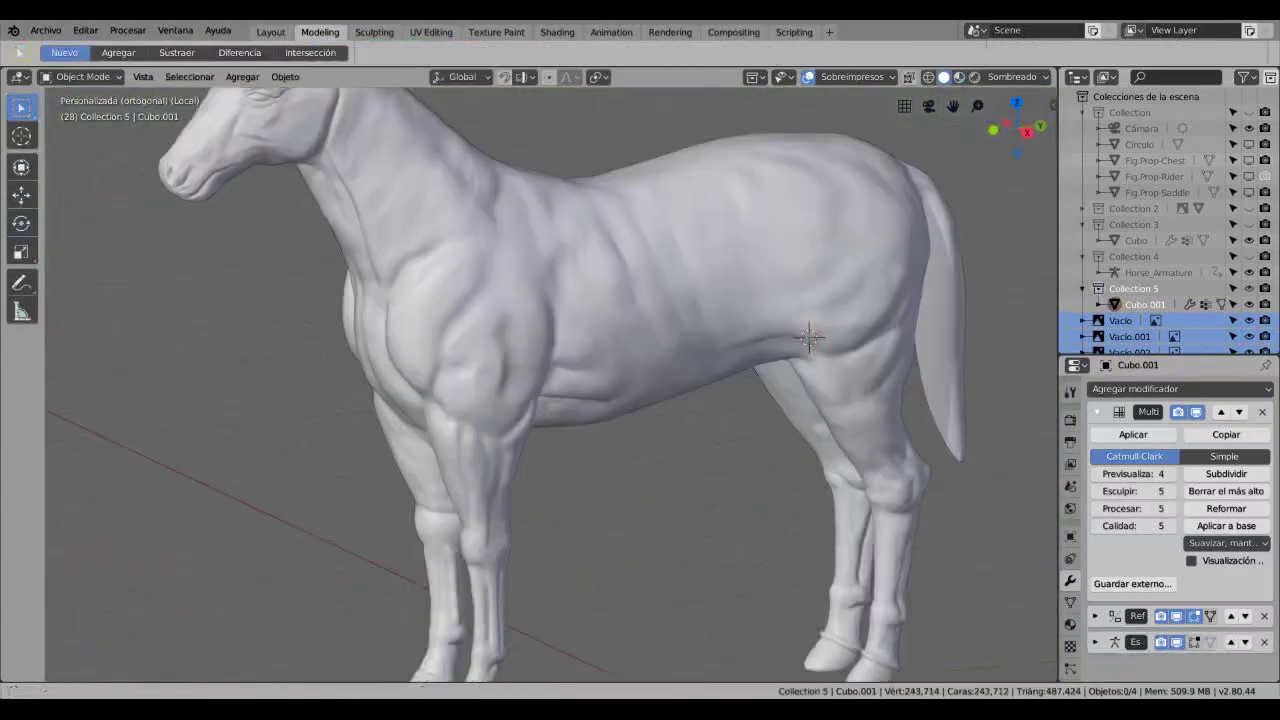
{"action": "left_click", "coordinate": [82, 76]}
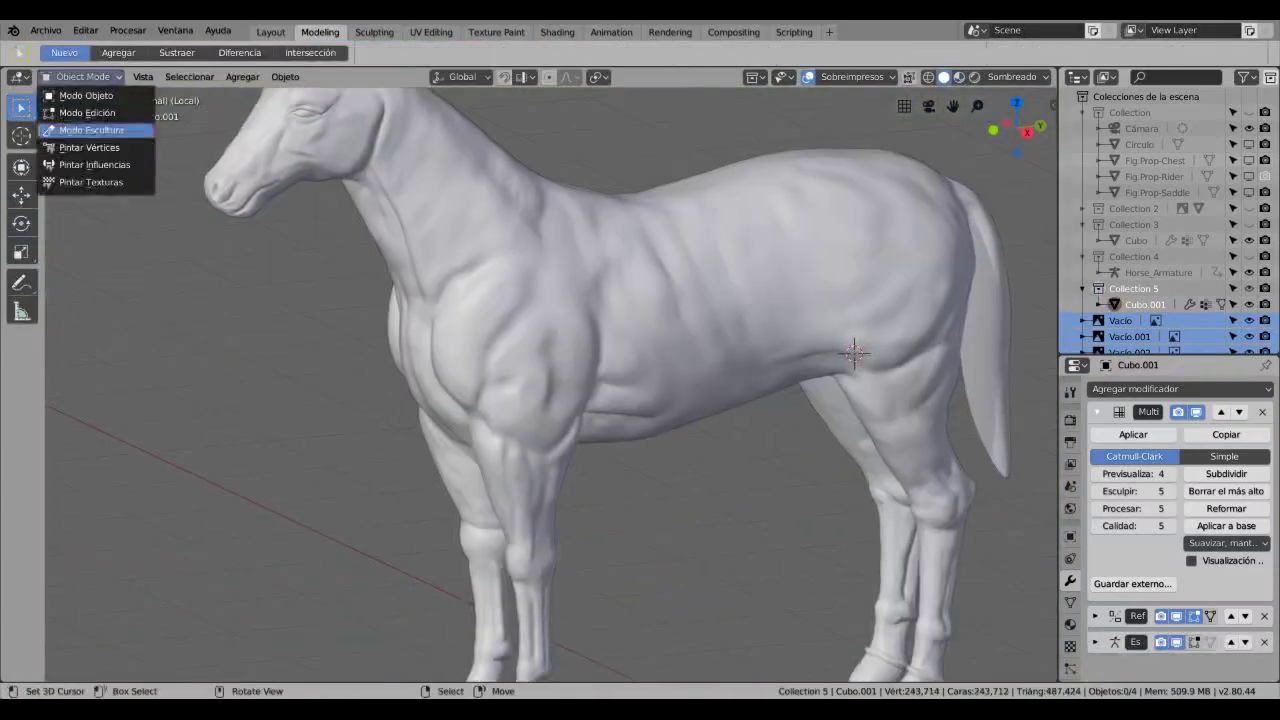
{"action": "left_click", "coordinate": [100, 131]}
{"action": "scroll", "coordinate": [520, 380], "scroll_direction": "up", "scroll_amount": 5}
{"action": "key", "text": "shift+c"}
{"action": "scroll", "coordinate": [425, 388], "scroll_direction": "up", "scroll_amount": 2}
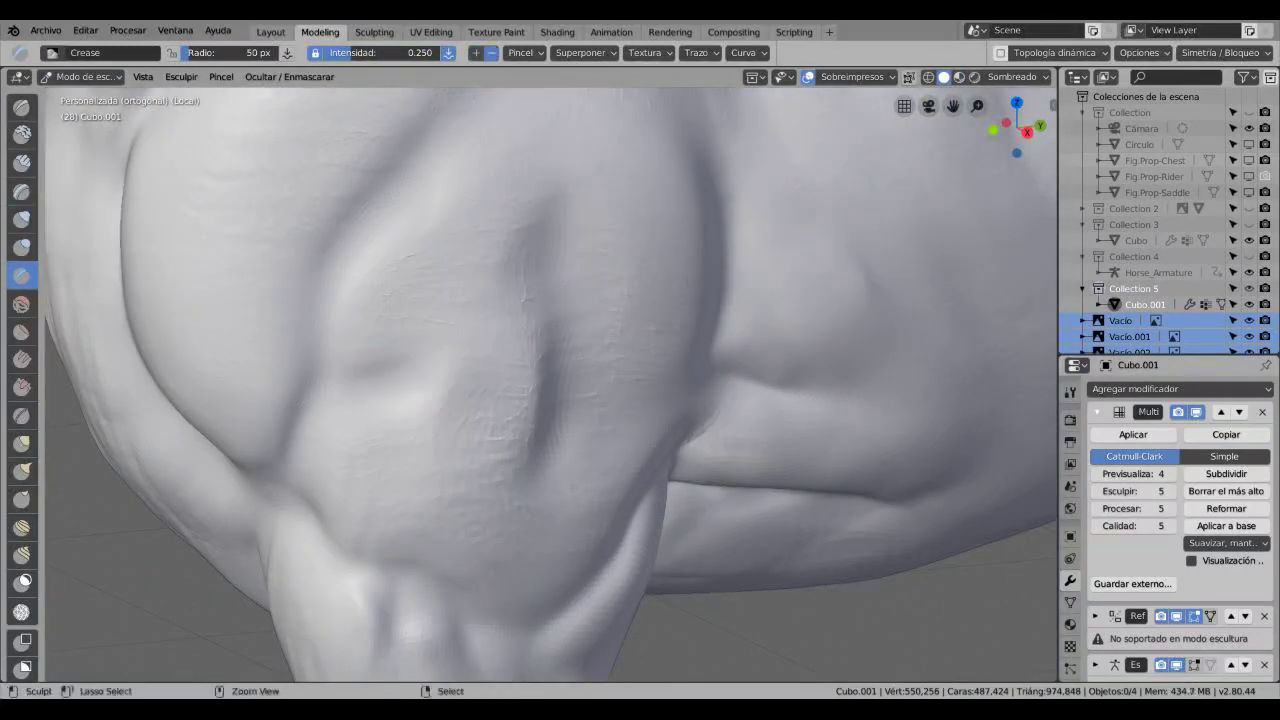
{"action": "key", "text": "Home"}
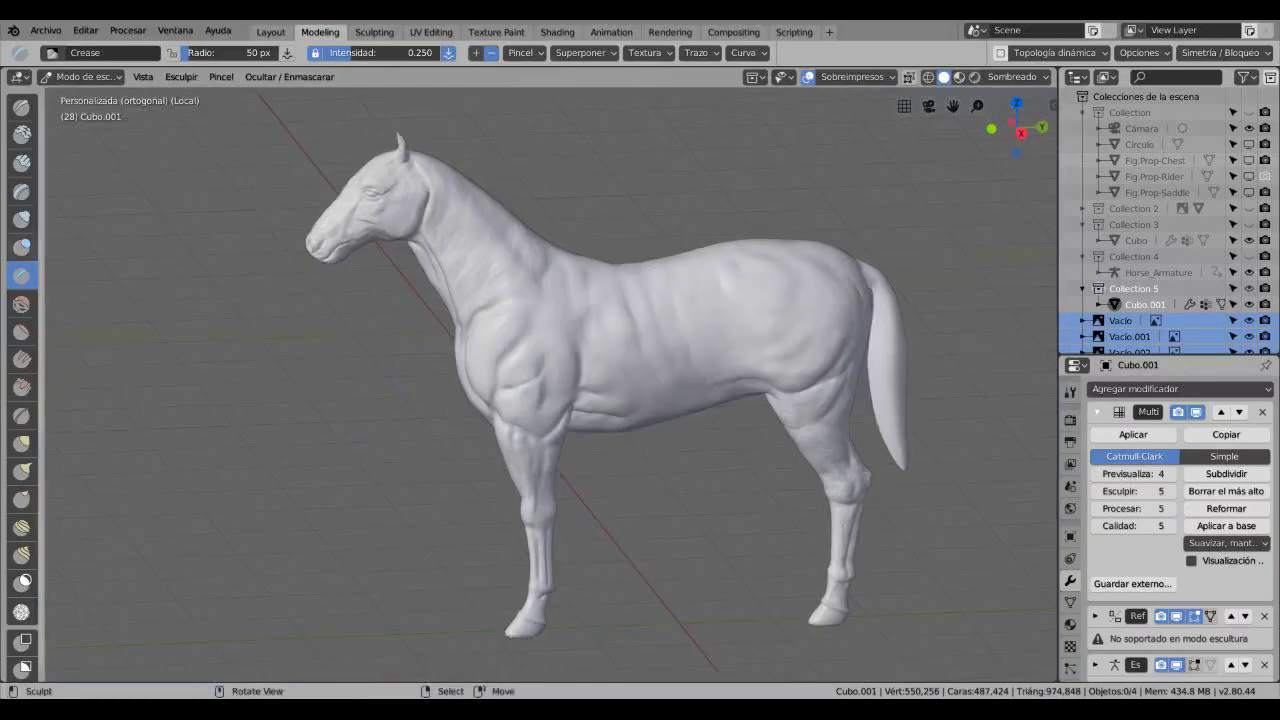
{"action": "scroll", "coordinate": [560, 380], "scroll_direction": "up", "scroll_amount": 3}
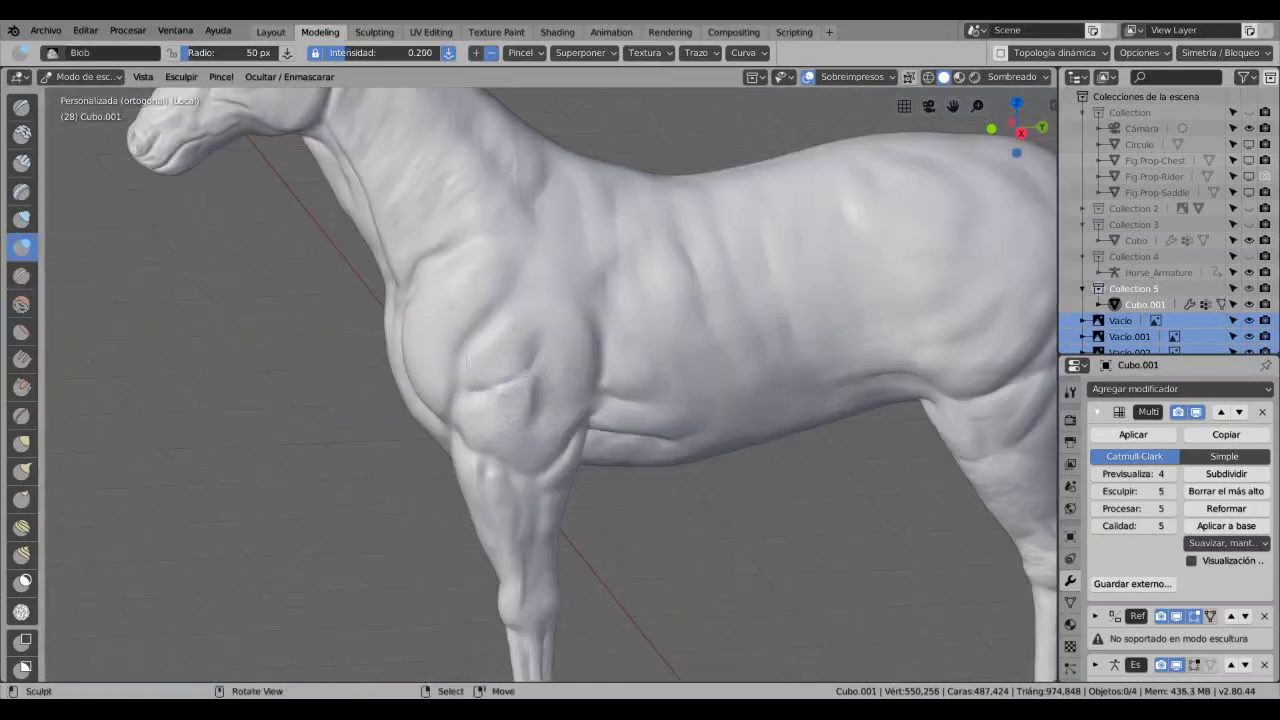
Step: Shape the muscle forms of the shoulder and upper foreleg with the 50 px Blob brush at 0.200 strength
{"action": "scroll", "coordinate": [480, 352], "scroll_direction": "down", "scroll_amount": 4}
{"action": "middle_click_drag", "start_coordinate": [480, 352], "coordinate": [520, 365]}
{"action": "scroll", "coordinate": [460, 356], "scroll_direction": "up", "scroll_amount": 4}
{"action": "scroll", "coordinate": [464, 368], "scroll_direction": "up", "scroll_amount": 3}
{"action": "scroll", "coordinate": [490, 365], "scroll_direction": "down", "scroll_amount": 3}
{"action": "scroll", "coordinate": [520, 365], "scroll_direction": "up", "scroll_amount": 2}
{"action": "scroll", "coordinate": [520, 365], "scroll_direction": "down", "scroll_amount": 5}
{"action": "scroll", "coordinate": [520, 365], "scroll_direction": "up", "scroll_amount": 2}
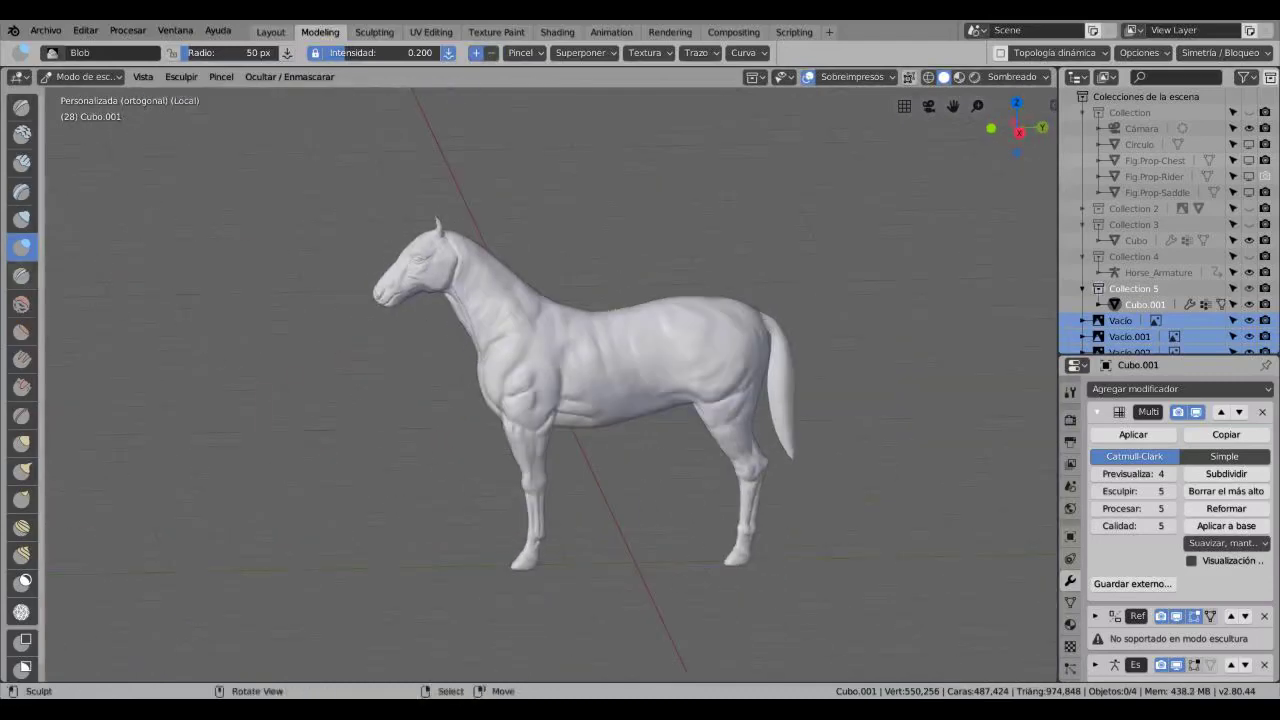
Step: Soften the shoulder muscle transitions with the 50 px Smooth brush at 0.600 strength
{"action": "scroll", "coordinate": [520, 365], "scroll_direction": "up", "scroll_amount": 3}
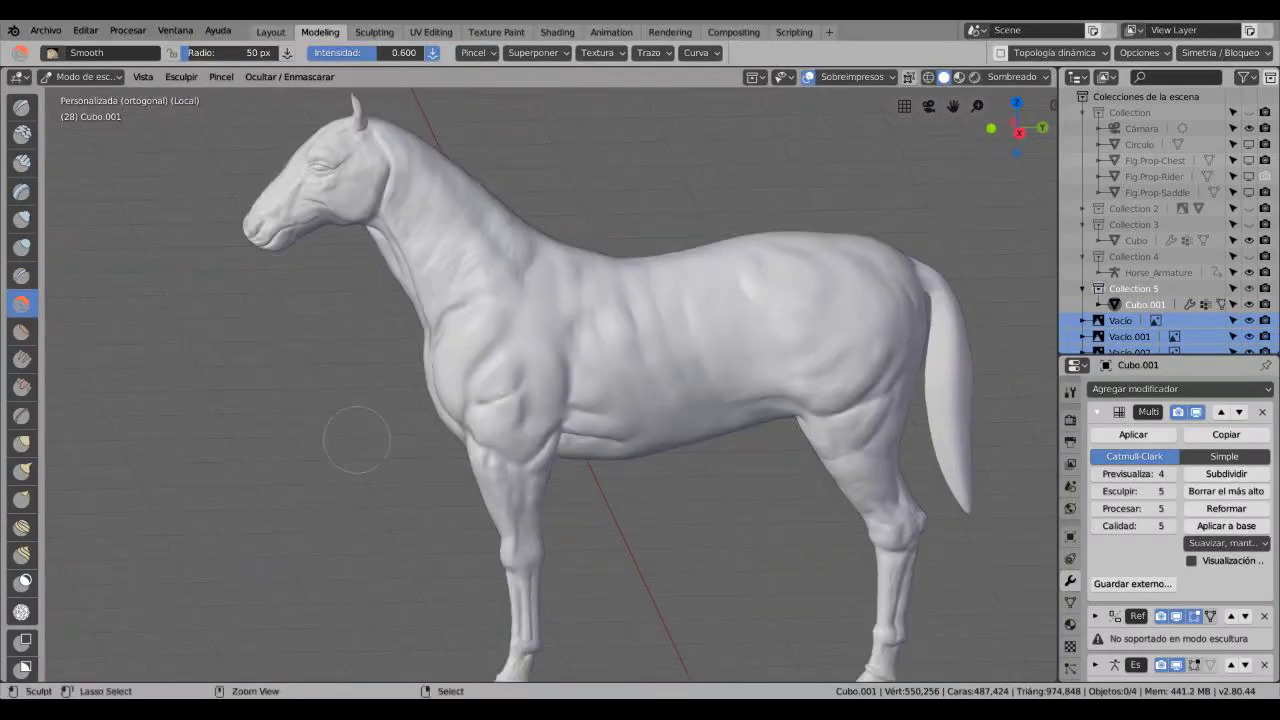
{"action": "scroll", "coordinate": [266, 371], "scroll_direction": "down", "scroll_amount": 10}
{"action": "scroll", "coordinate": [391, 391], "scroll_direction": "up", "scroll_amount": 9}
{"action": "middle_click_drag", "start_coordinate": [391, 391], "coordinate": [300, 360]}
{"action": "scroll", "coordinate": [293, 340], "scroll_direction": "up", "scroll_amount": 5}
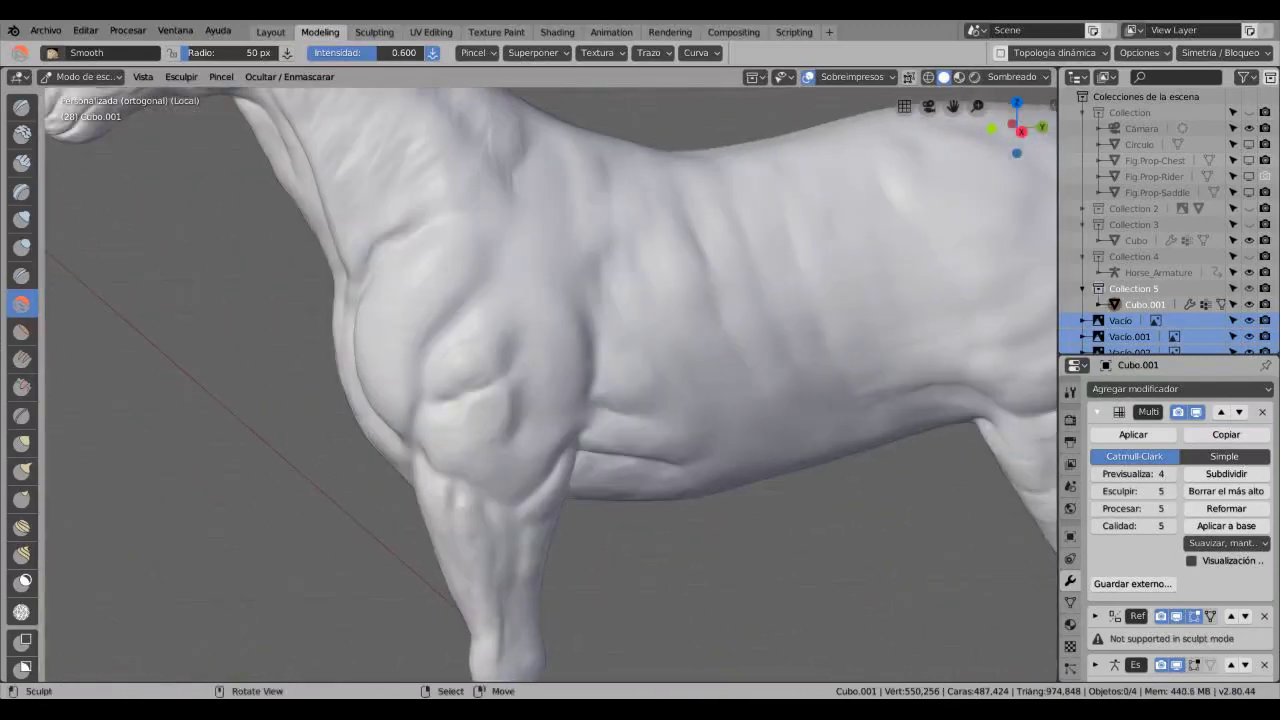
Step: Refine the two muscle bulges above the foreleg with the 50 px Blob brush at 0.200 strength
{"action": "key", "text": "shift+c"}
{"action": "scroll", "coordinate": [286, 429], "scroll_direction": "up", "scroll_amount": 4}
{"action": "scroll", "coordinate": [116, 282], "scroll_direction": "down", "scroll_amount": 3}
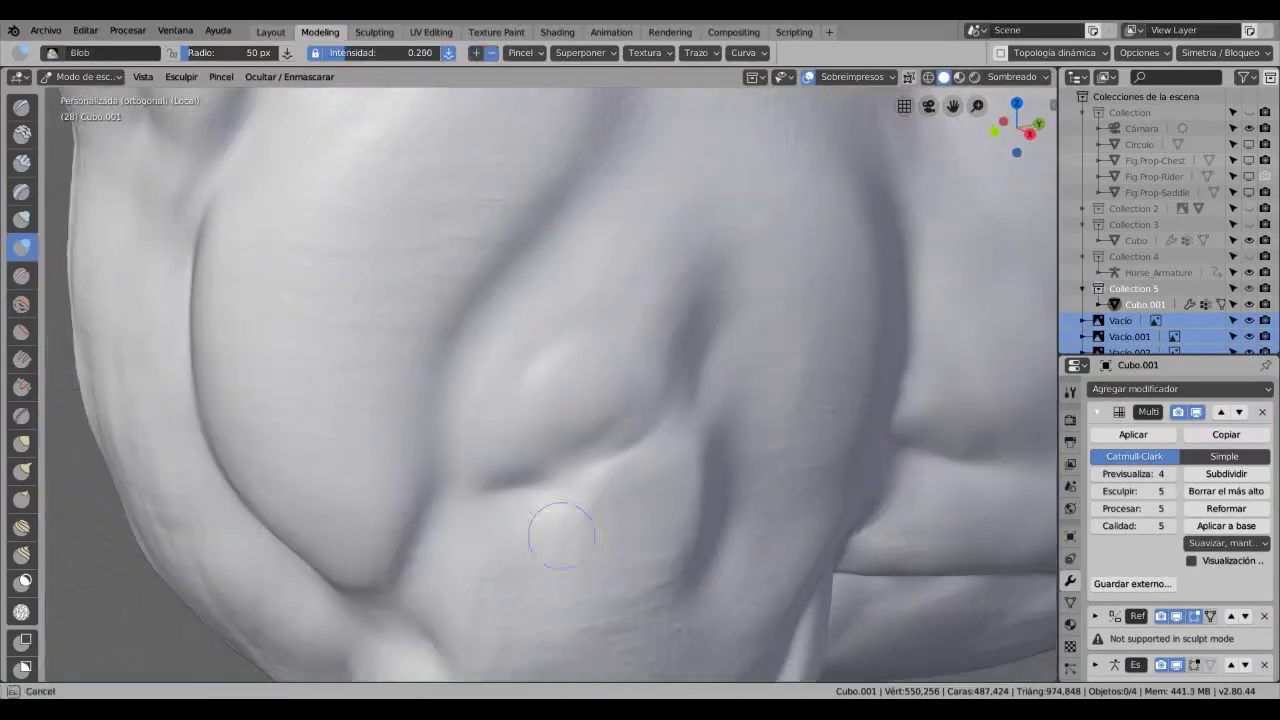
{"action": "middle_click_drag", "start_coordinate": [560, 529], "coordinate": [422, 441]}
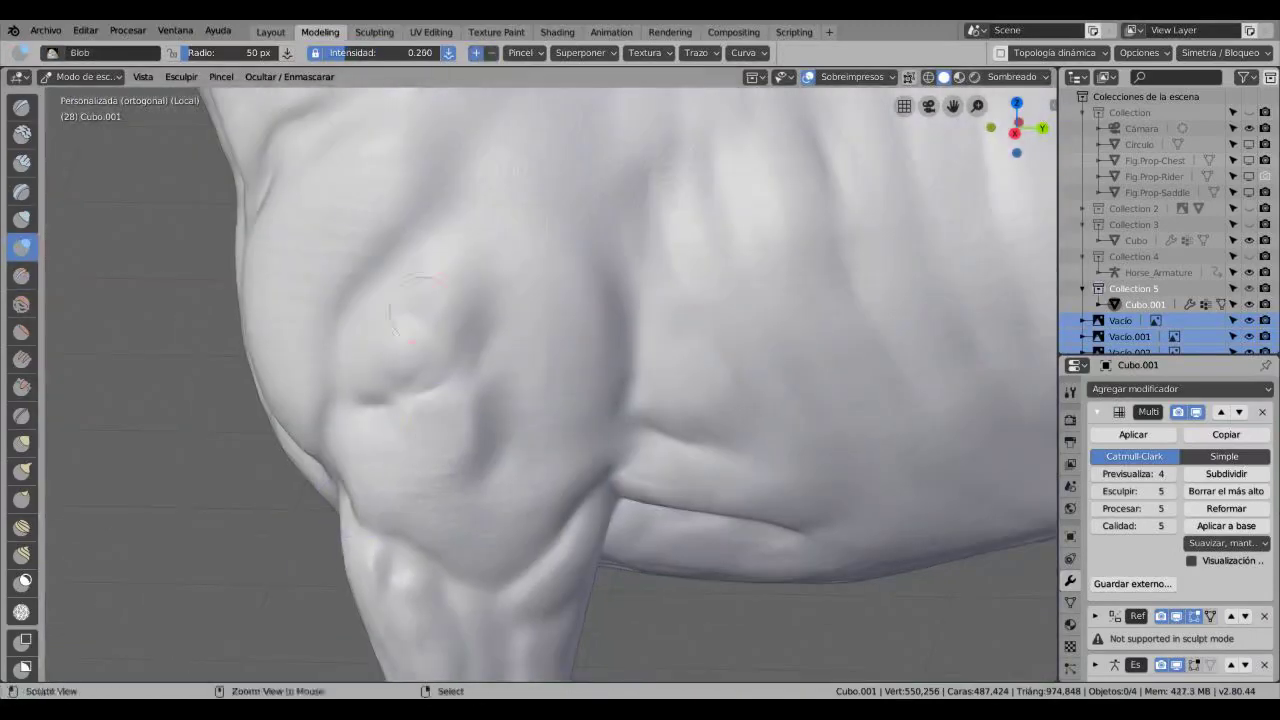
{"action": "middle_click_drag", "start_coordinate": [415, 310], "coordinate": [540, 415]}
{"action": "scroll", "coordinate": [510, 440], "scroll_direction": "down", "scroll_amount": 4}
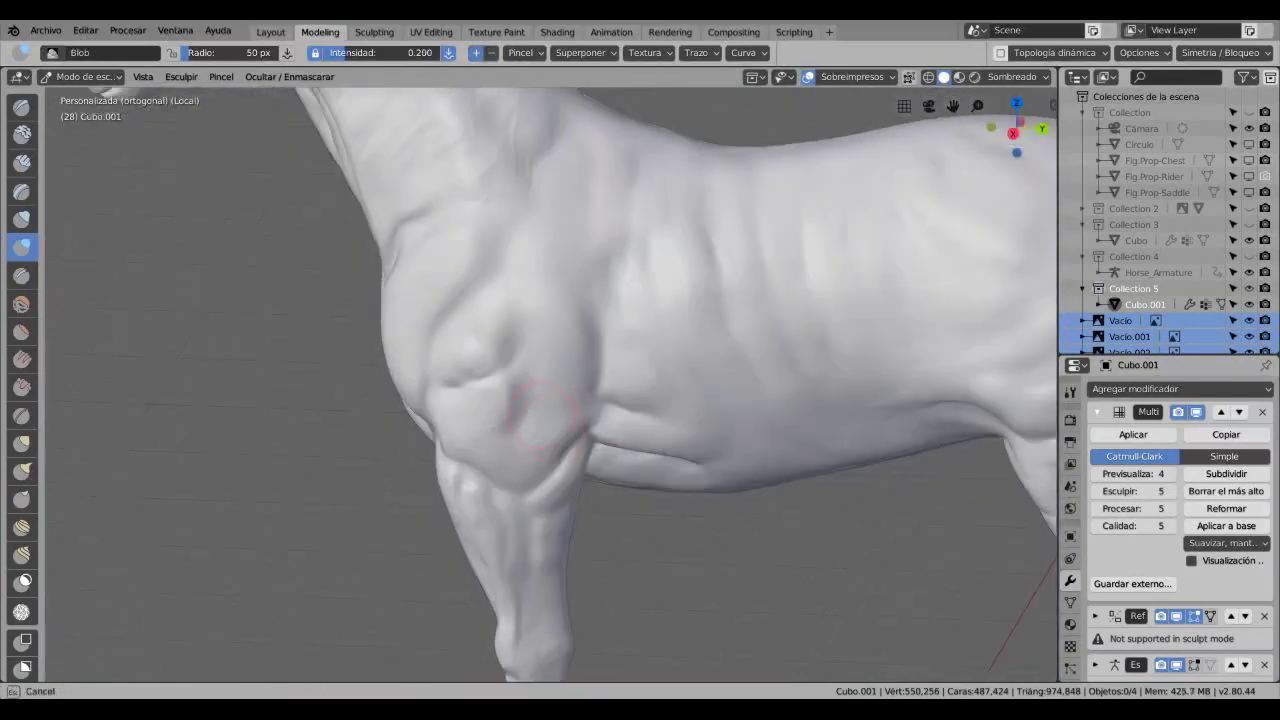
Step: Swell the lower shoulder muscles with Inflate/Deflate at 1.000 strength and even them out with Smooth at 0.600
{"action": "scroll", "coordinate": [540, 365], "scroll_direction": "down", "scroll_amount": 5}
{"action": "scroll", "coordinate": [540, 362], "scroll_direction": "up", "scroll_amount": 4}
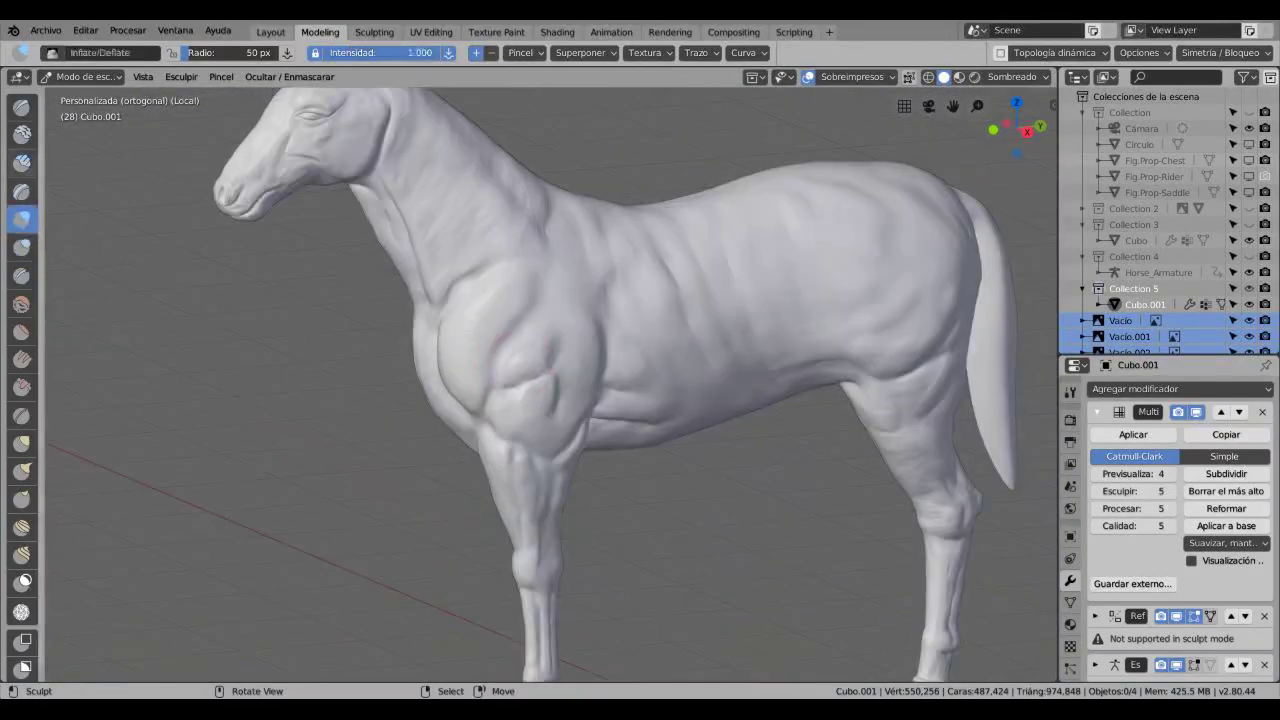
{"action": "scroll", "coordinate": [550, 380], "scroll_direction": "up", "scroll_amount": 6}
{"action": "scroll", "coordinate": [550, 380], "scroll_direction": "down", "scroll_amount": 3}
{"action": "key", "text": "s"}
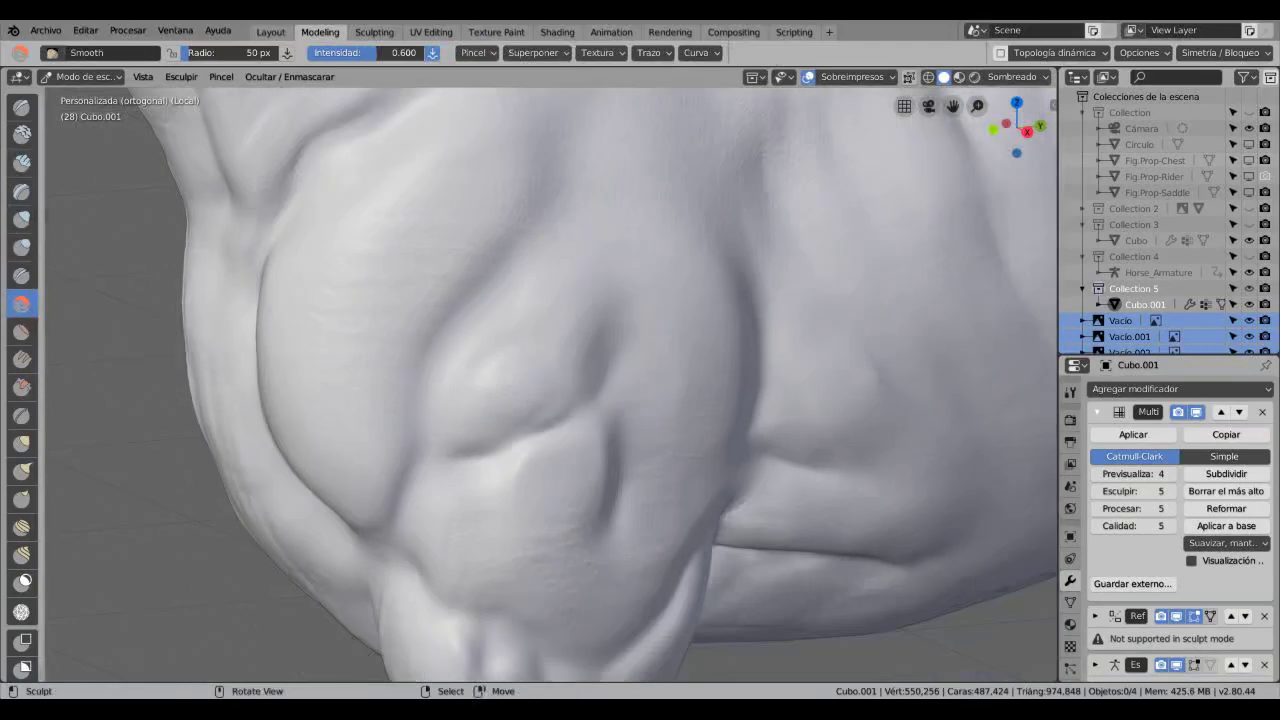
{"action": "scroll", "coordinate": [550, 380], "scroll_direction": "up", "scroll_amount": 2}
{"action": "scroll", "coordinate": [386, 443], "scroll_direction": "down", "scroll_amount": 8}
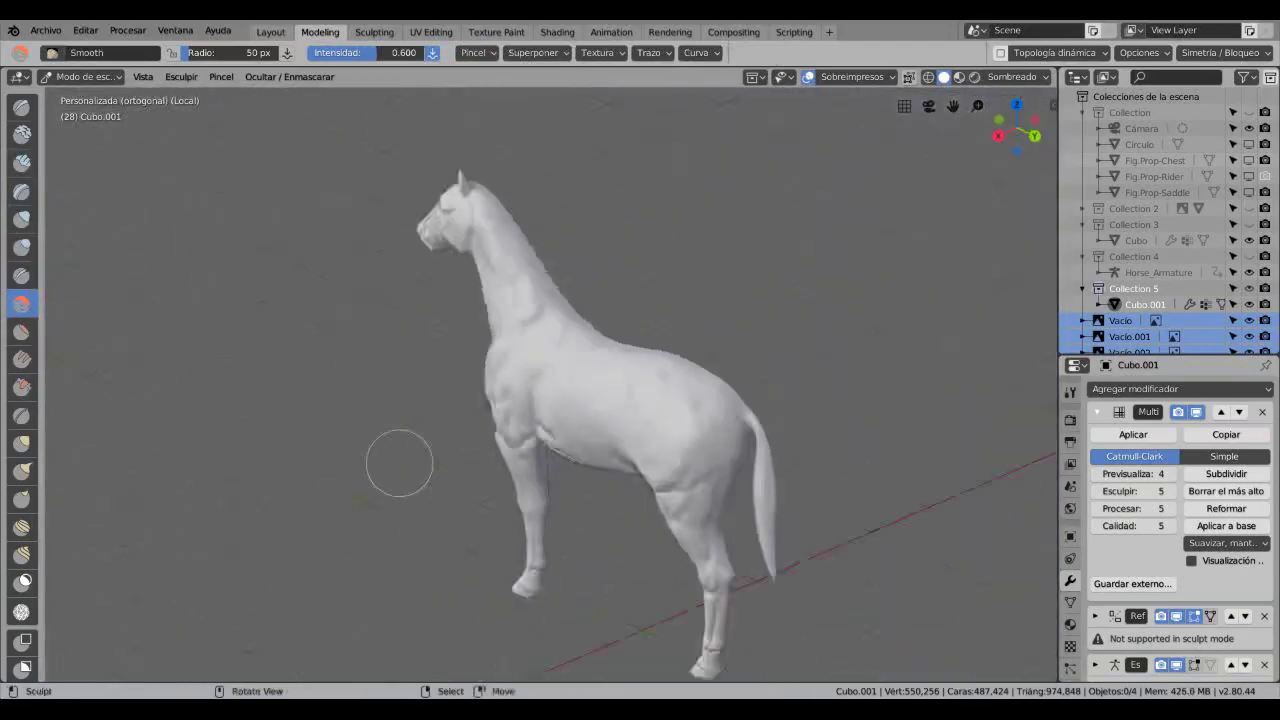
Step: Rework the shoulder and neck-base creases with a 50 px additive Fill/Deepen brush at 0.600 strength
{"action": "mouse_move", "coordinate": [400, 457]}
{"action": "middle_mouse_down"}
{"action": "mouse_move", "coordinate": [620, 455]}
{"action": "mouse_move", "coordinate": [468, 458]}
{"action": "middle_mouse_up"}
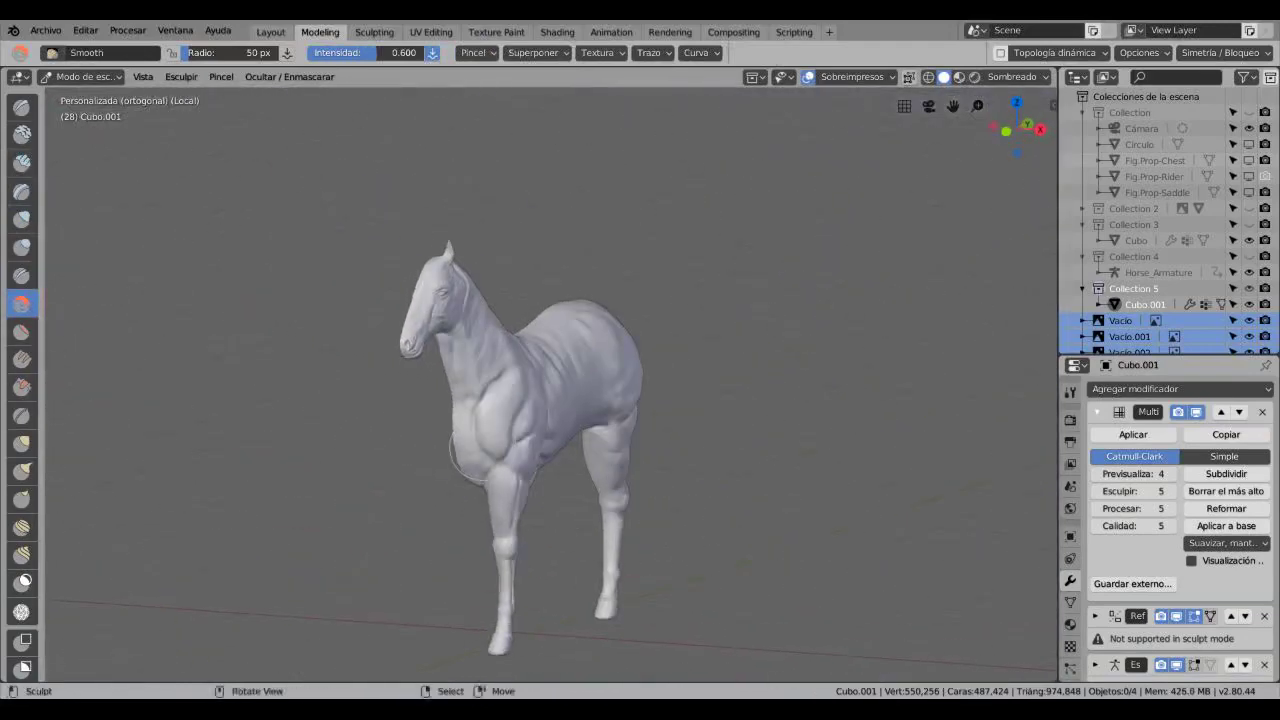
{"action": "scroll", "coordinate": [455, 442], "scroll_direction": "up", "scroll_amount": 4}
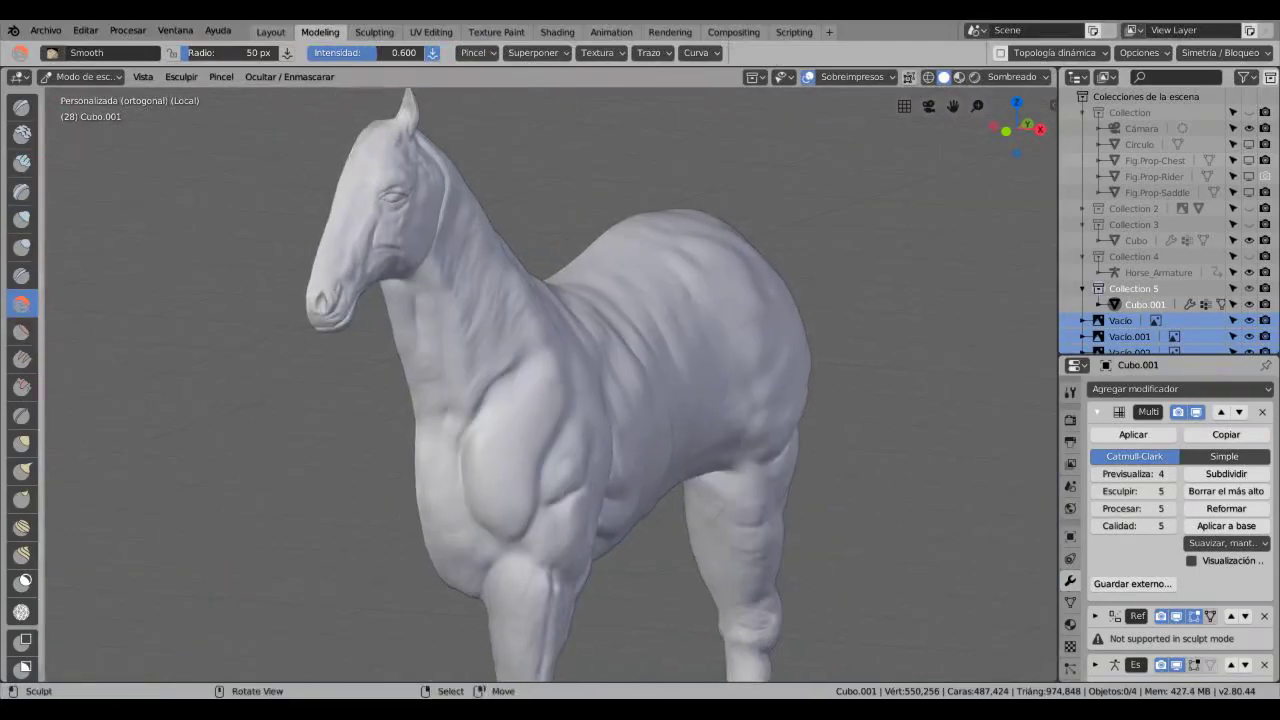
{"action": "left_click", "coordinate": [22, 359]}
{"action": "scroll", "coordinate": [515, 510], "scroll_direction": "down", "scroll_amount": 3}
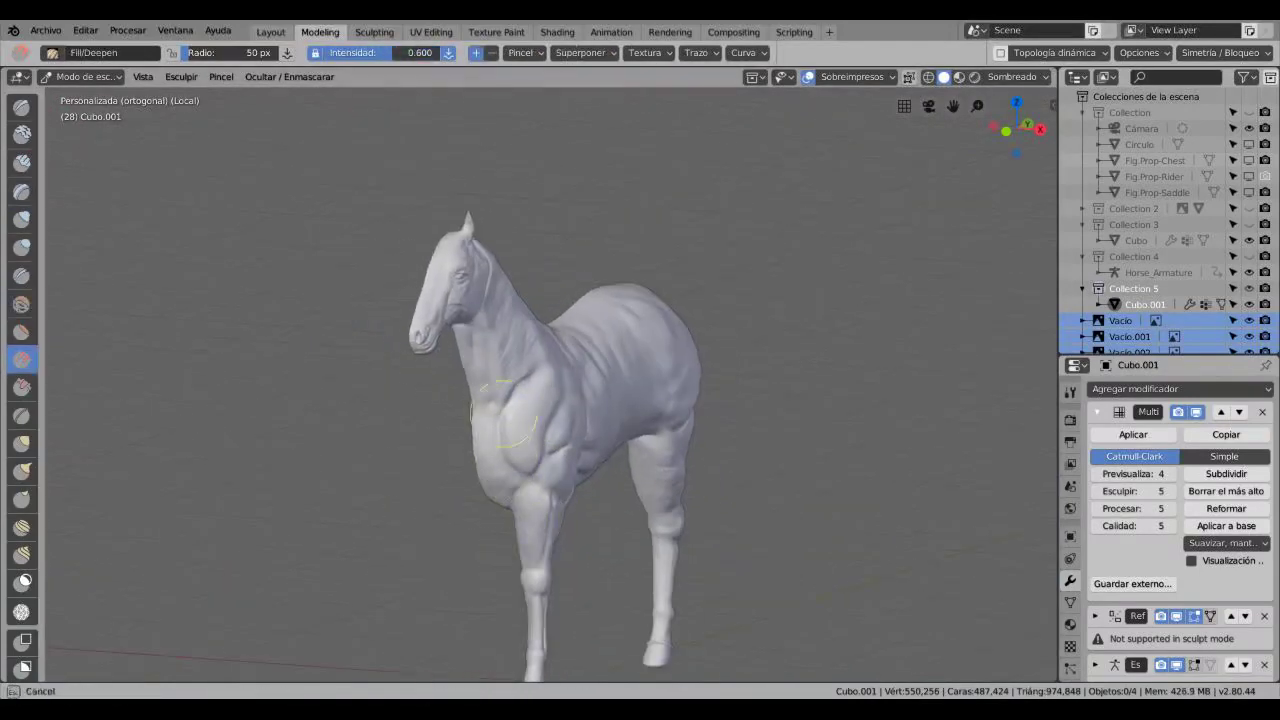
{"action": "middle_click_drag", "start_coordinate": [517, 398], "coordinate": [440, 400]}
{"action": "middle_click_drag", "start_coordinate": [490, 490], "coordinate": [360, 490]}
{"action": "middle_click_drag", "start_coordinate": [563, 472], "coordinate": [524, 452]}
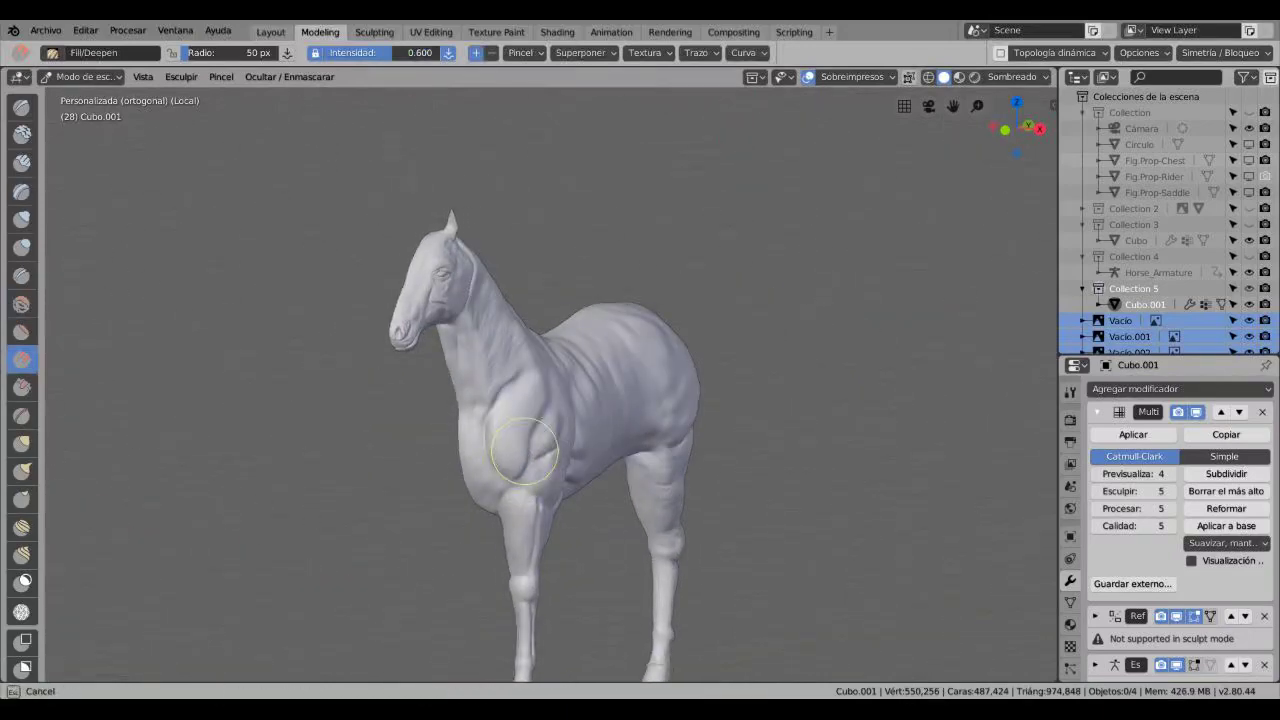
{"action": "middle_click_drag", "start_coordinate": [540, 405], "coordinate": [567, 532]}
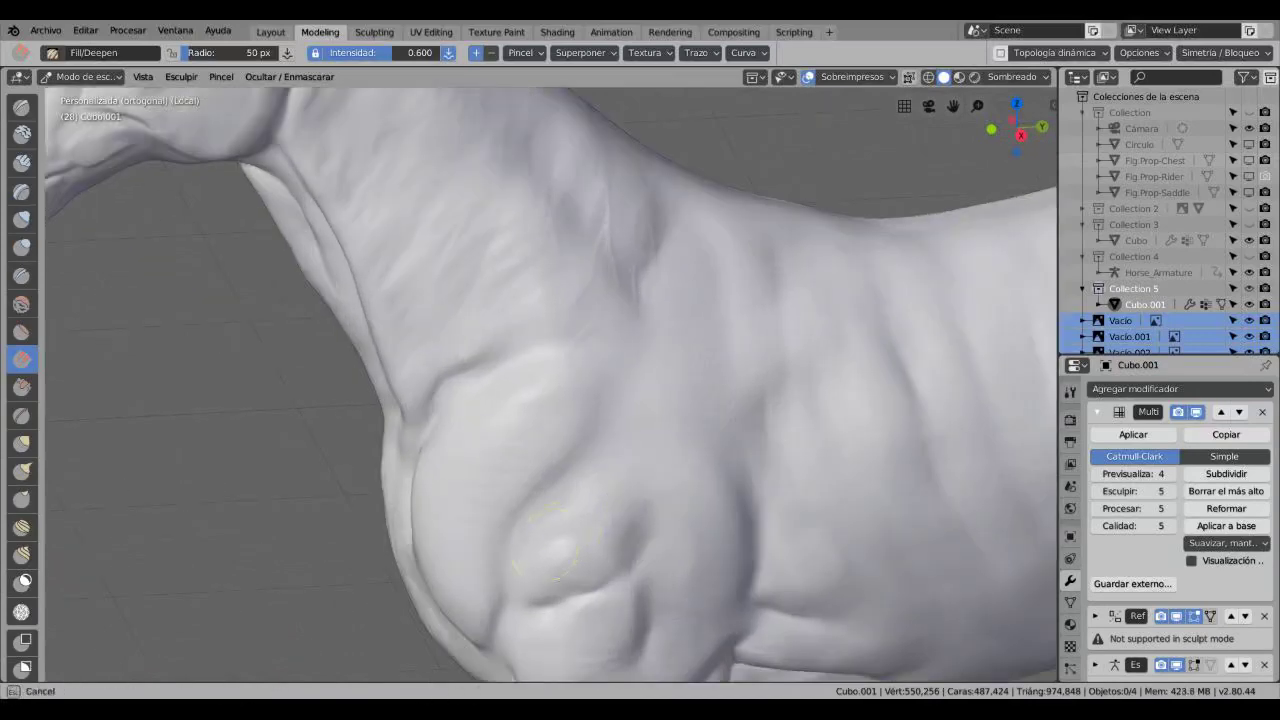
Step: Smooth the shoulder and lower neck surface with the 50 px Smooth brush at 0.600 strength
{"action": "scroll", "coordinate": [595, 555], "scroll_direction": "down", "scroll_amount": 5}
{"action": "key", "text": "shift+s"}
{"action": "scroll", "coordinate": [595, 555], "scroll_direction": "up", "scroll_amount": 5}
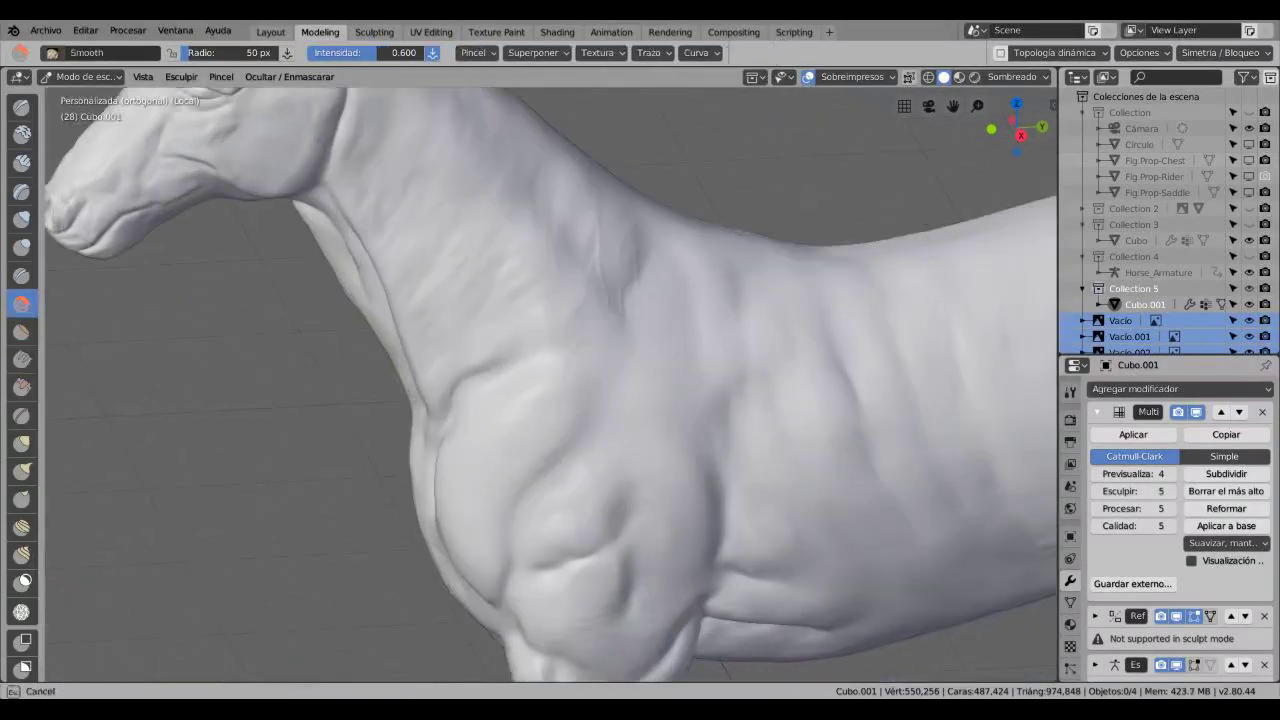
{"action": "scroll", "coordinate": [437, 494], "scroll_direction": "down", "scroll_amount": 5}
{"action": "scroll", "coordinate": [437, 494], "scroll_direction": "up", "scroll_amount": 5}
{"action": "scroll", "coordinate": [415, 465], "scroll_direction": "down", "scroll_amount": 5}
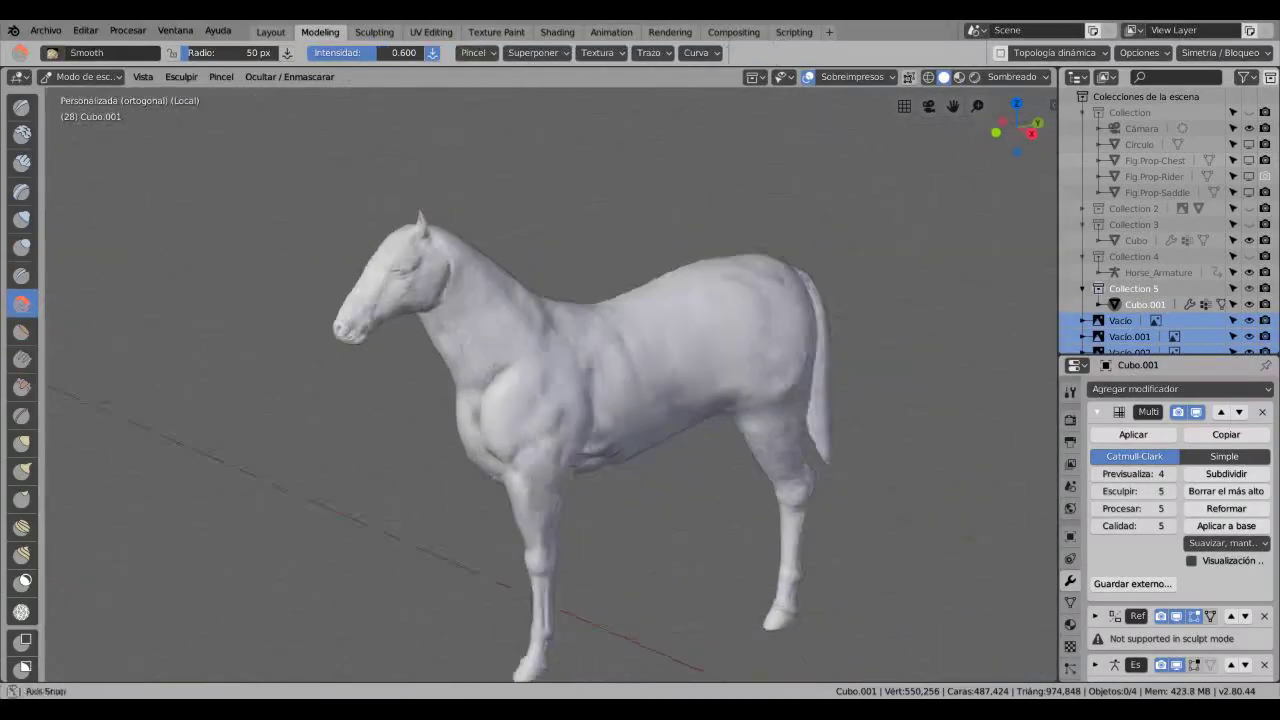
Step: Switch to Object Mode and examine the horse from the front, from behind and around the hindquarters
{"action": "middle_click_drag", "start_coordinate": [415, 465], "coordinate": [351, 543]}
{"action": "left_click", "coordinate": [85, 76]}
{"action": "left_click", "coordinate": [85, 76]}
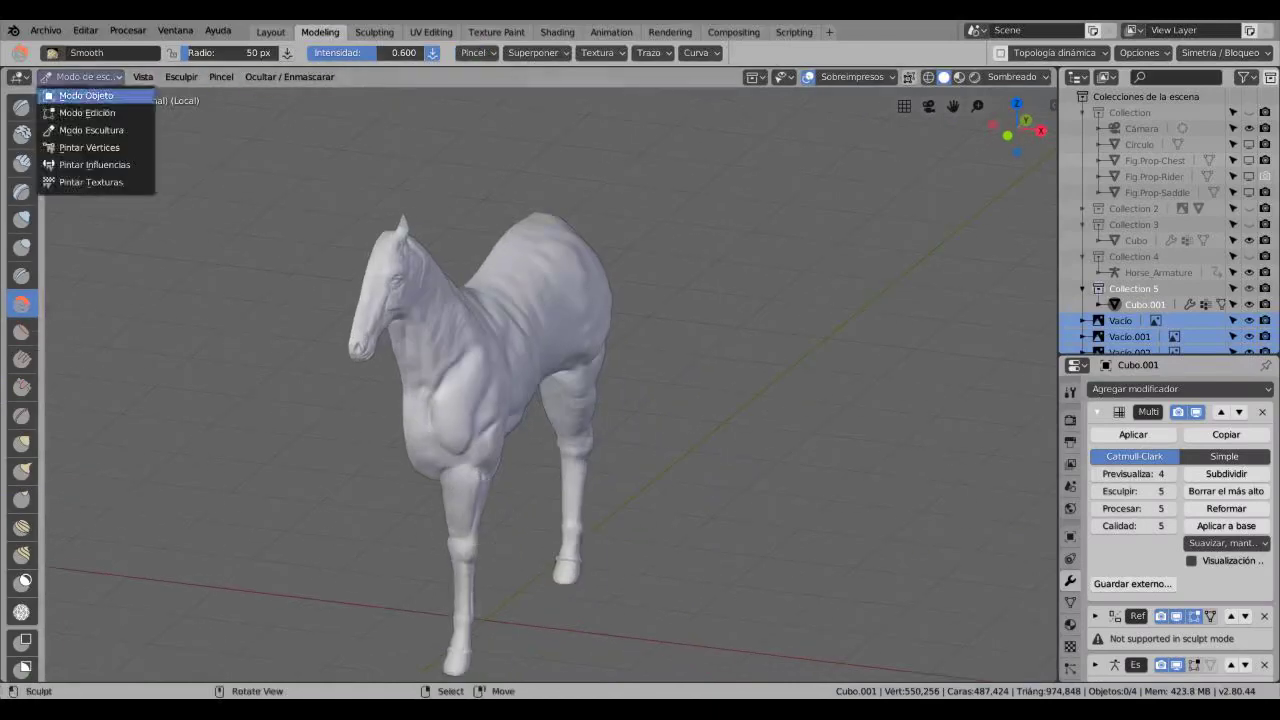
{"action": "left_click", "coordinate": [95, 94]}
{"action": "middle_click_drag", "start_coordinate": [400, 300], "coordinate": [600, 300]}
{"action": "scroll", "coordinate": [620, 280], "scroll_direction": "down", "scroll_amount": 4}
{"action": "scroll", "coordinate": [620, 290], "scroll_direction": "up", "scroll_amount": 3}
{"action": "scroll", "coordinate": [640, 300], "scroll_direction": "up", "scroll_amount": 3}
{"action": "scroll", "coordinate": [640, 300], "scroll_direction": "down", "scroll_amount": 4}
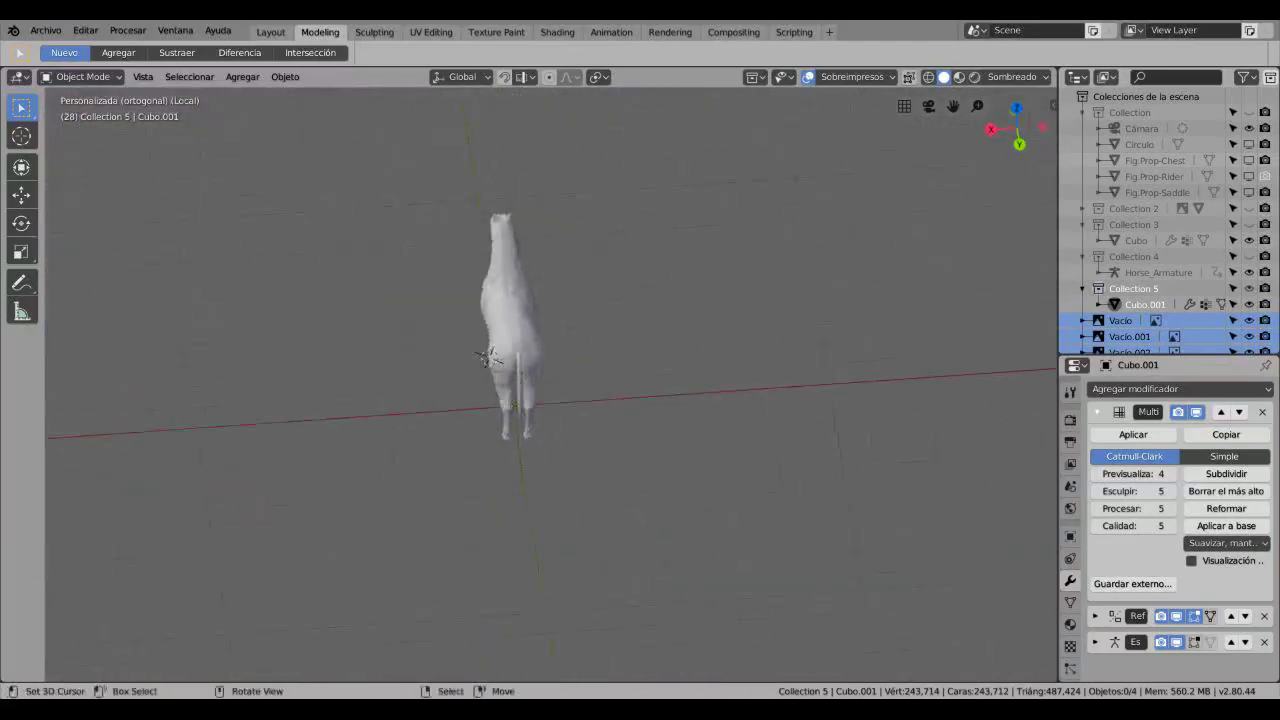
{"action": "scroll", "coordinate": [488, 358], "scroll_direction": "up", "scroll_amount": 5}
{"action": "middle_click_drag", "start_coordinate": [488, 358], "coordinate": [643, 634]}
Step: Return to Sculpt Mode and examine the hind legs from behind and the whole side profile
{"action": "left_click", "coordinate": [83, 76]}
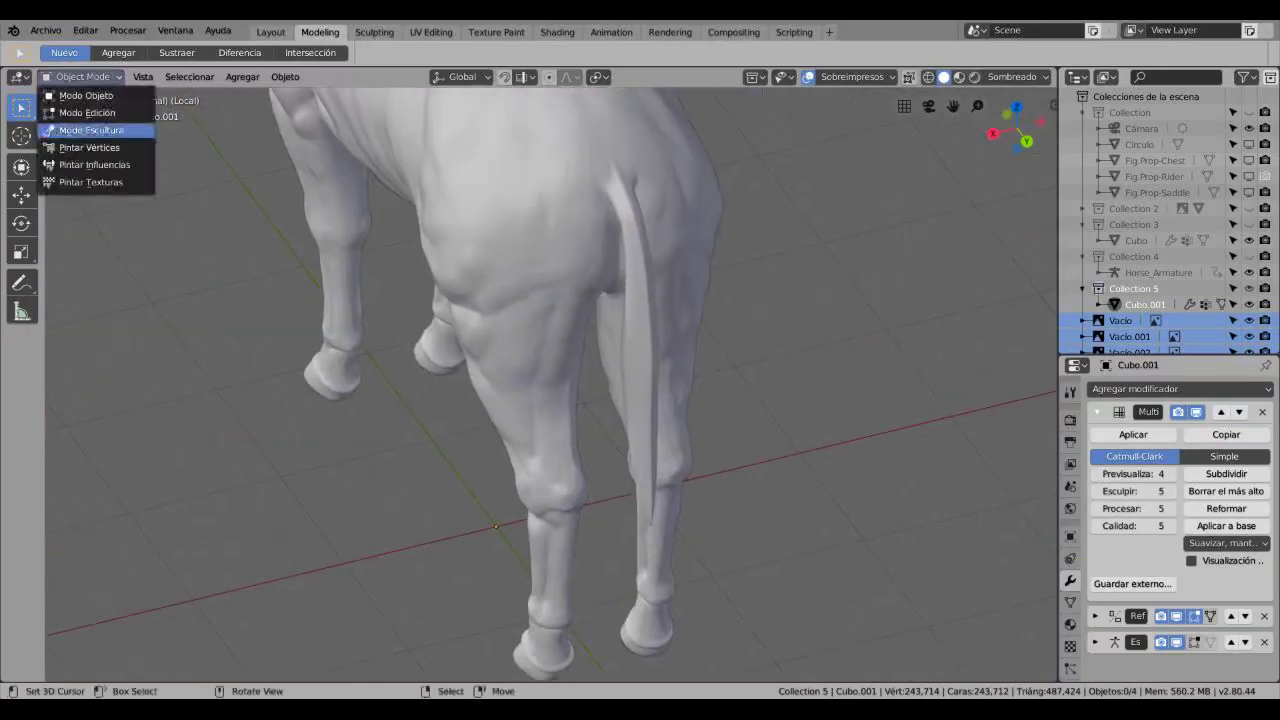
{"action": "left_click", "coordinate": [90, 130]}
{"action": "scroll", "coordinate": [187, 393], "scroll_direction": "down", "scroll_amount": 4}
{"action": "middle_click_drag", "start_coordinate": [187, 393], "coordinate": [410, 325]}
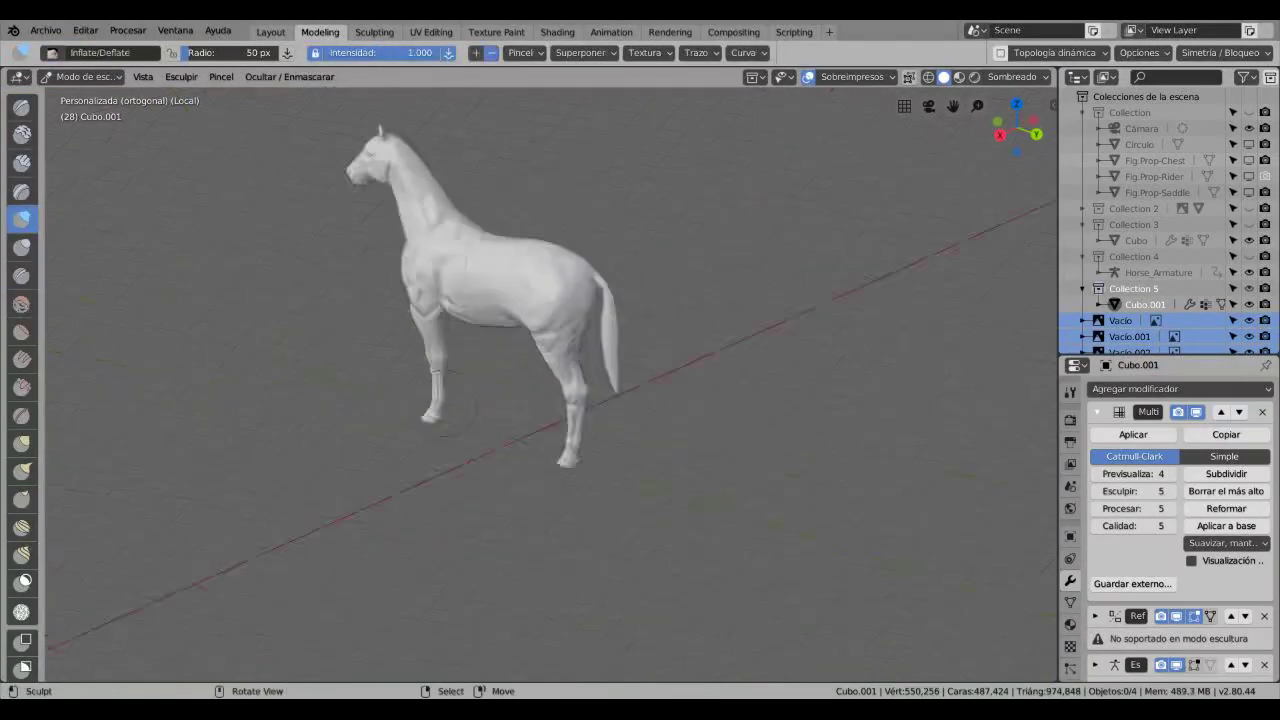
{"action": "scroll", "coordinate": [451, 414], "scroll_direction": "up", "scroll_amount": 5}
{"action": "middle_click_drag", "start_coordinate": [451, 414], "coordinate": [406, 432]}
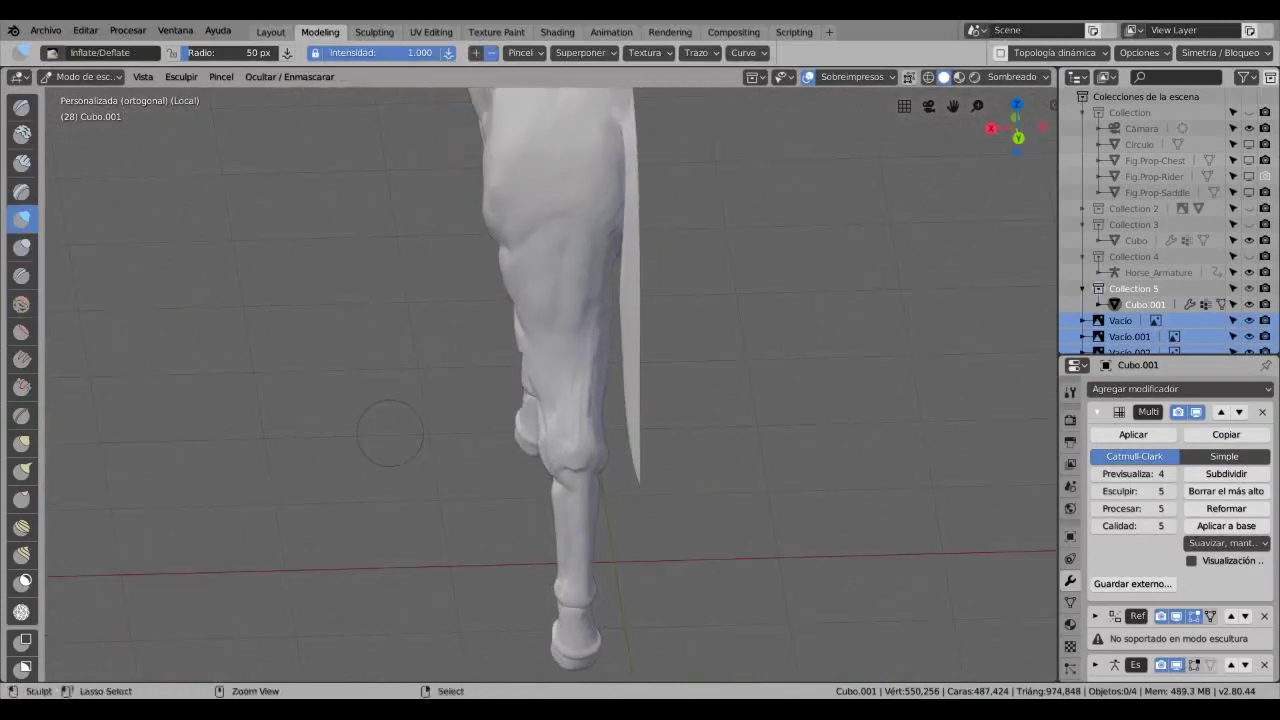
{"action": "scroll", "coordinate": [389, 434], "scroll_direction": "down", "scroll_amount": 4}
{"action": "middle_click_drag", "start_coordinate": [389, 434], "coordinate": [580, 478]}
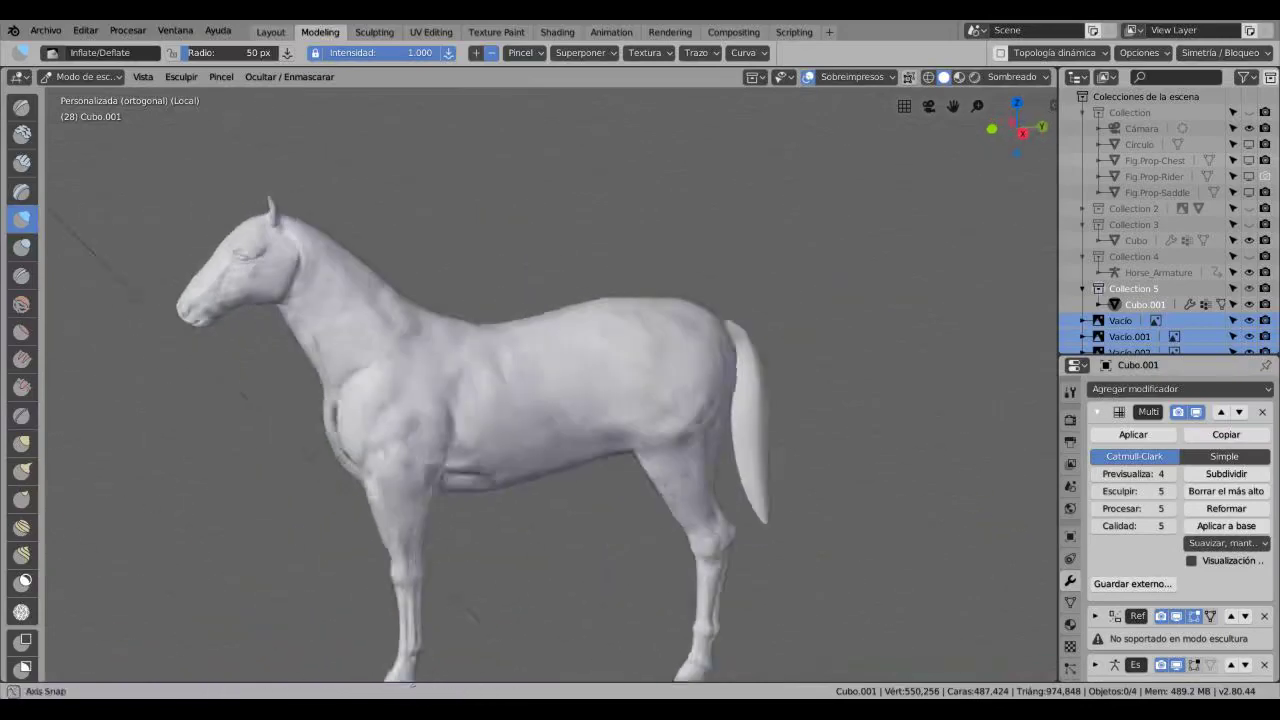
{"action": "scroll", "coordinate": [580, 478], "scroll_direction": "down", "scroll_amount": 3}
Step: Switch to Object Mode, save the file and frame the whole horse in the right orthographic view
{"action": "left_click", "coordinate": [85, 76]}
{"action": "left_click", "coordinate": [86, 95]}
{"action": "middle_click_drag", "start_coordinate": [500, 400], "coordinate": [580, 400]}
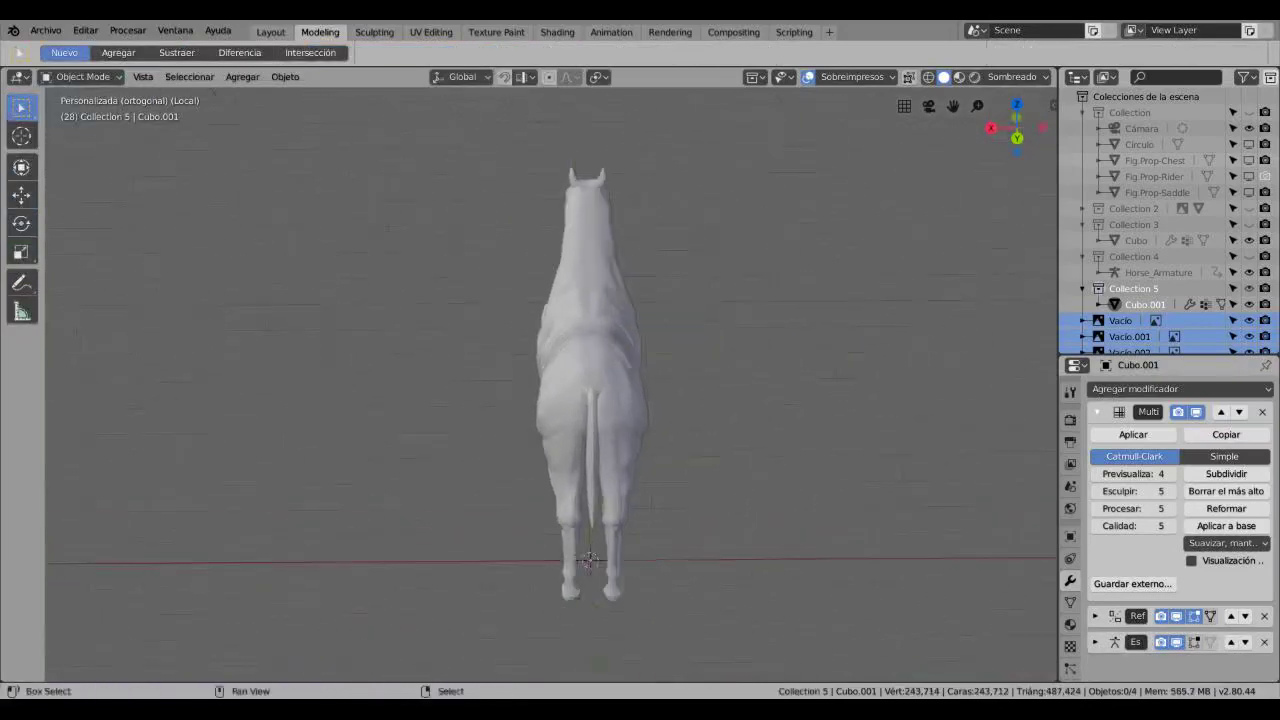
{"action": "middle_click_drag", "start_coordinate": [550, 573], "coordinate": [900, 680], "text": "alt"}
{"action": "scroll", "coordinate": [557, 586], "scroll_direction": "up", "scroll_amount": 5}
{"action": "key", "text": "ctrl+s"}
{"action": "scroll", "coordinate": [557, 586], "scroll_direction": "up", "scroll_amount": 4}
{"action": "scroll", "coordinate": [520, 530], "scroll_direction": "down", "scroll_amount": 4}
{"action": "key", "text": "KP_3"}
{"action": "key", "text": "KP_Decimal"}
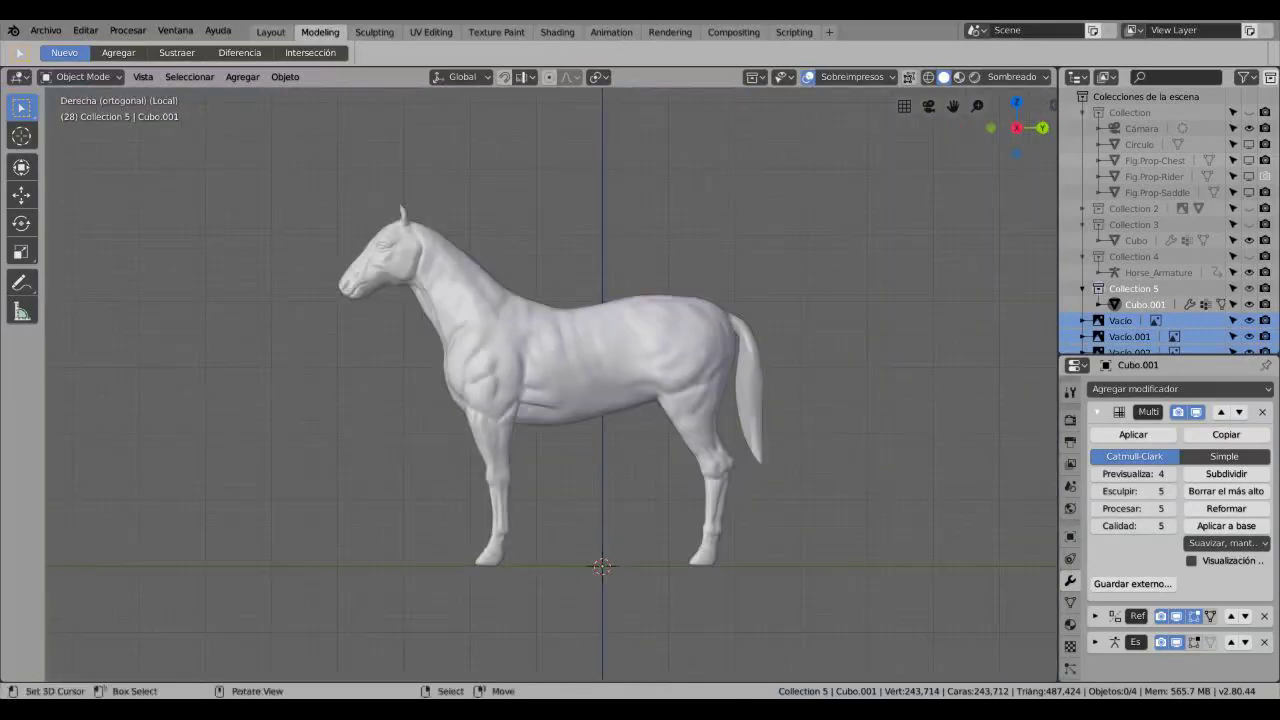